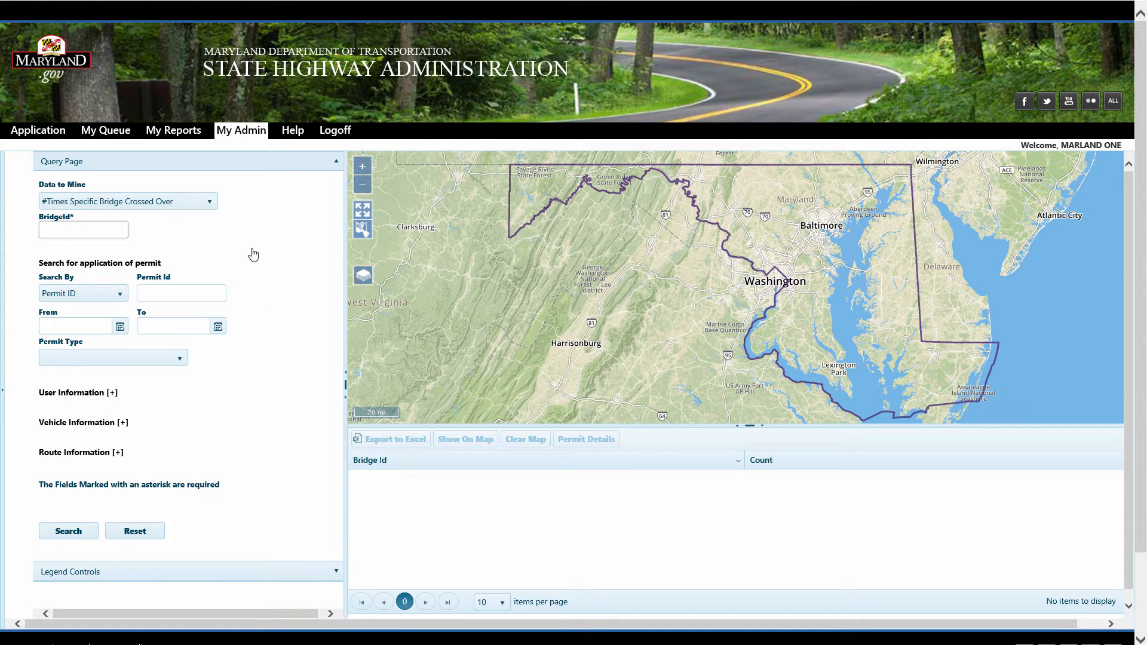
Review the available Data to Mine options without changing the selection
{"action": "left_click", "coordinate": [122, 229]}
{"action": "left_click", "coordinate": [210, 204]}
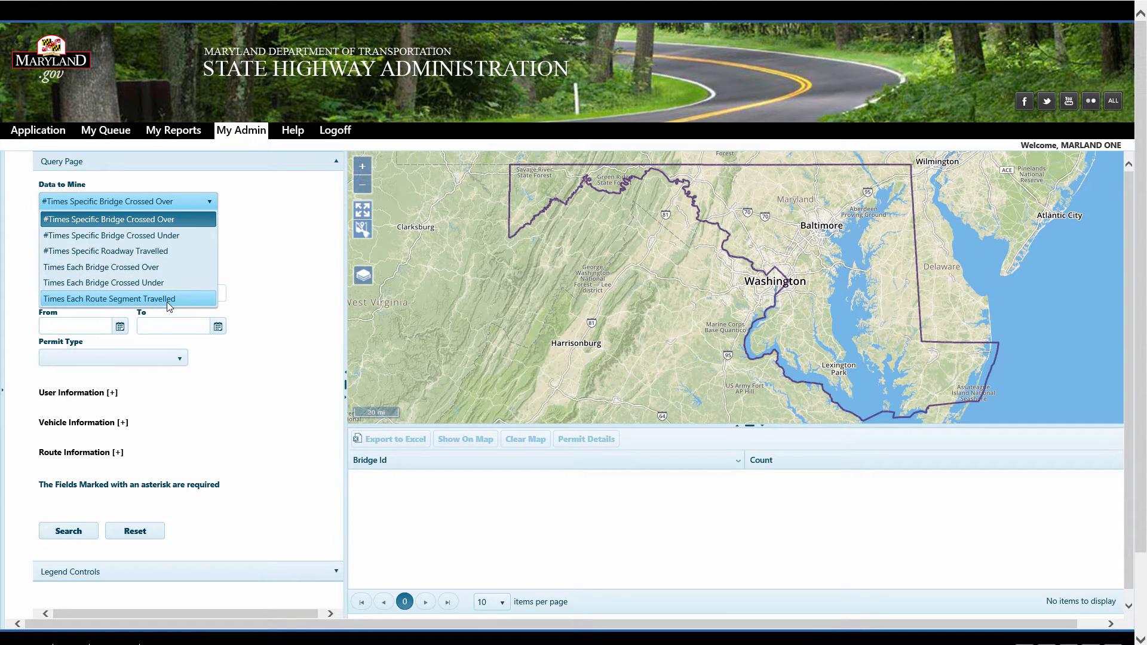
{"action": "left_click", "coordinate": [291, 284]}
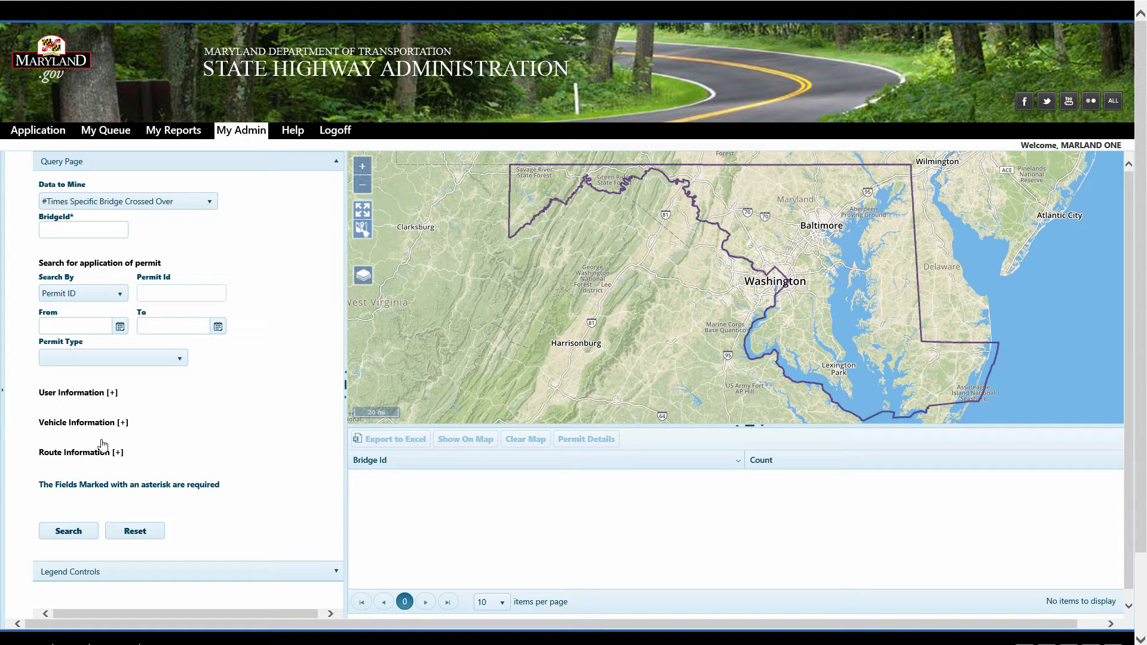
Expand and collapse the User, Vehicle and Route Information sections to review their filter fields
{"action": "left_click", "coordinate": [113, 393]}
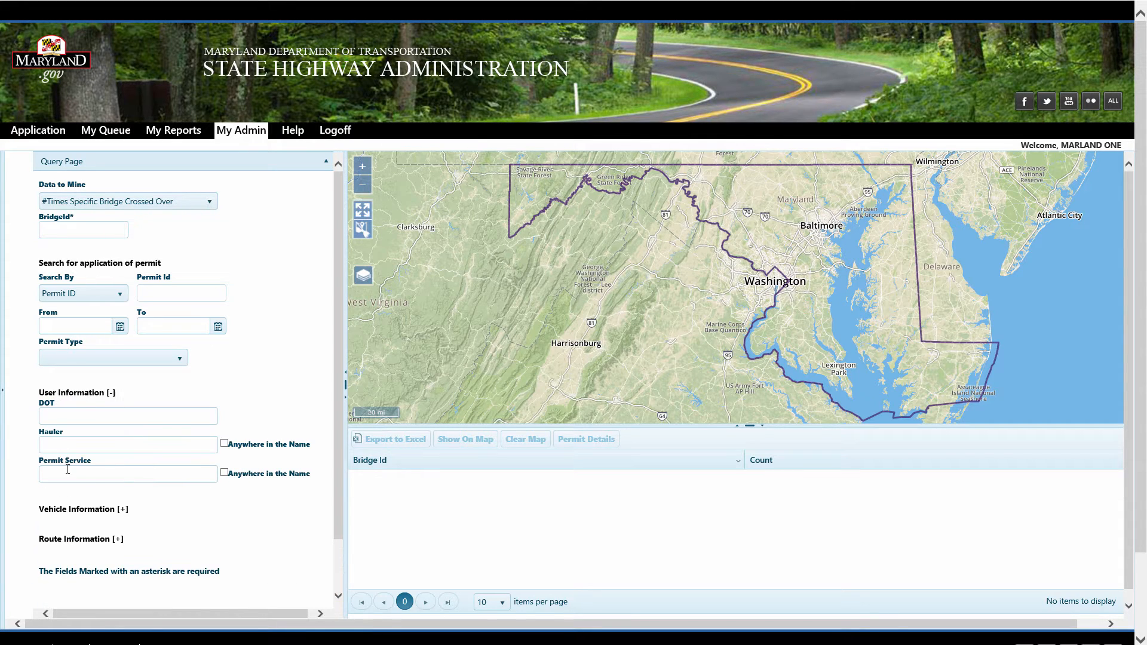
{"action": "left_click", "coordinate": [111, 392]}
{"action": "left_click", "coordinate": [122, 419]}
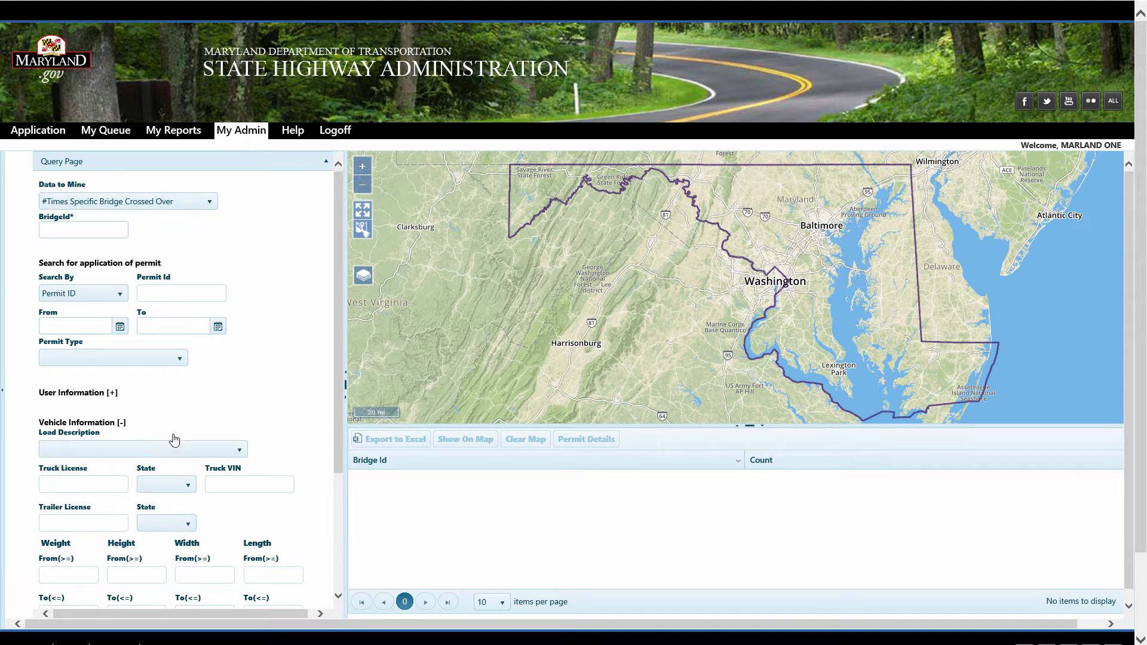
{"action": "scroll", "coordinate": [170, 550], "scroll_direction": "down", "scroll_amount": 2}
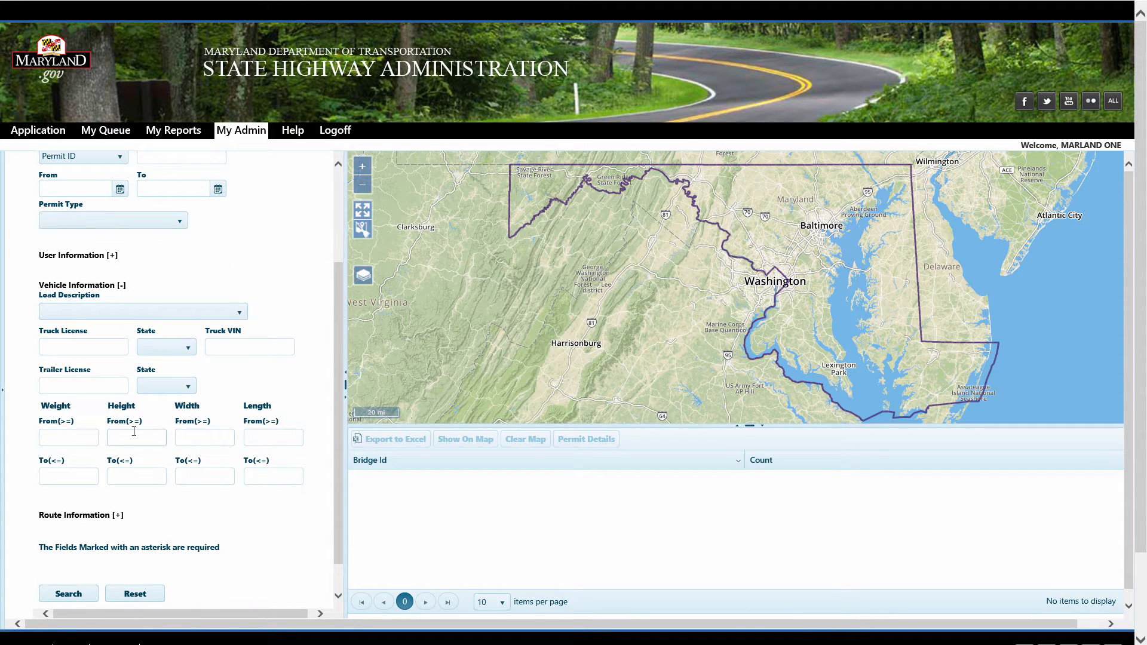
{"action": "left_click", "coordinate": [117, 516]}
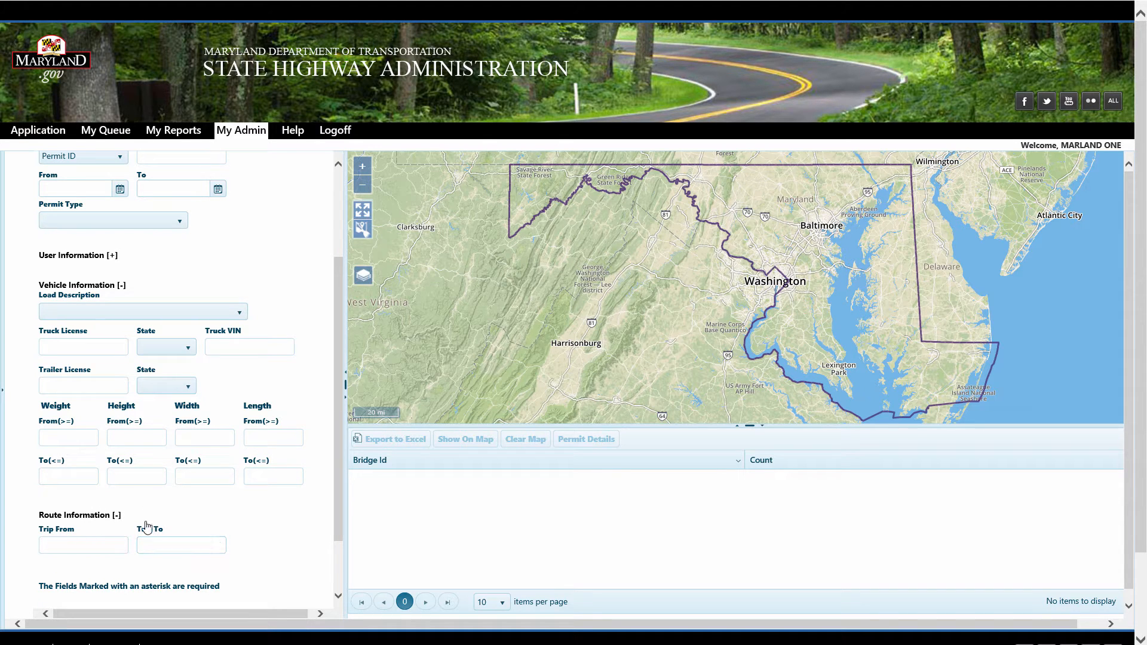
{"action": "left_click", "coordinate": [117, 516]}
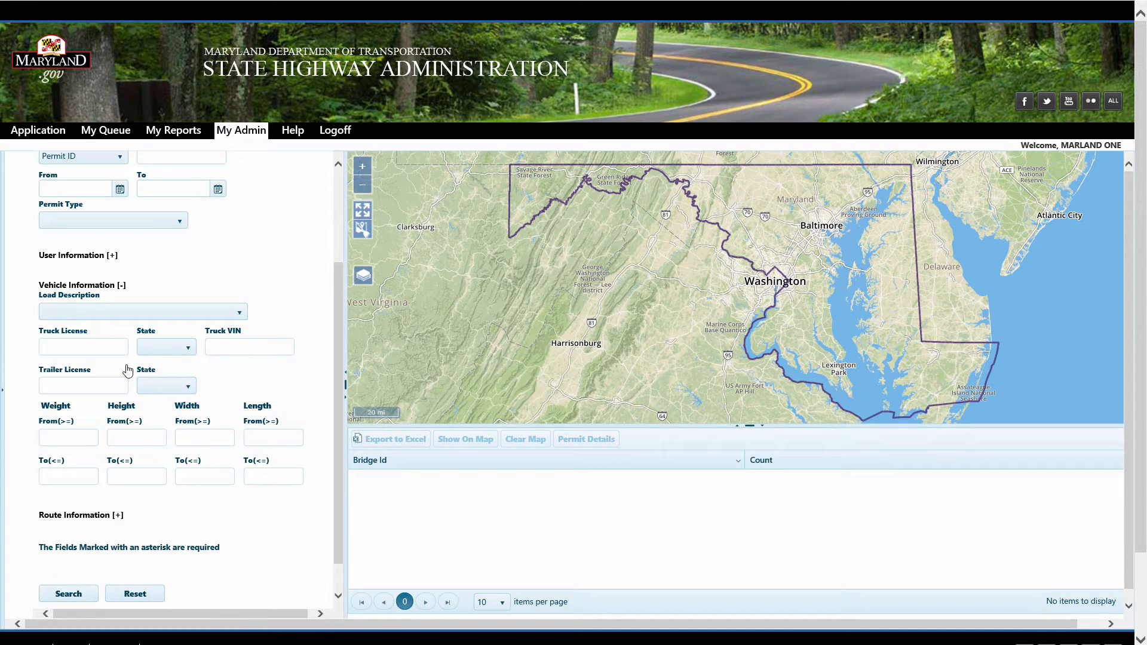
{"action": "left_click", "coordinate": [121, 286]}
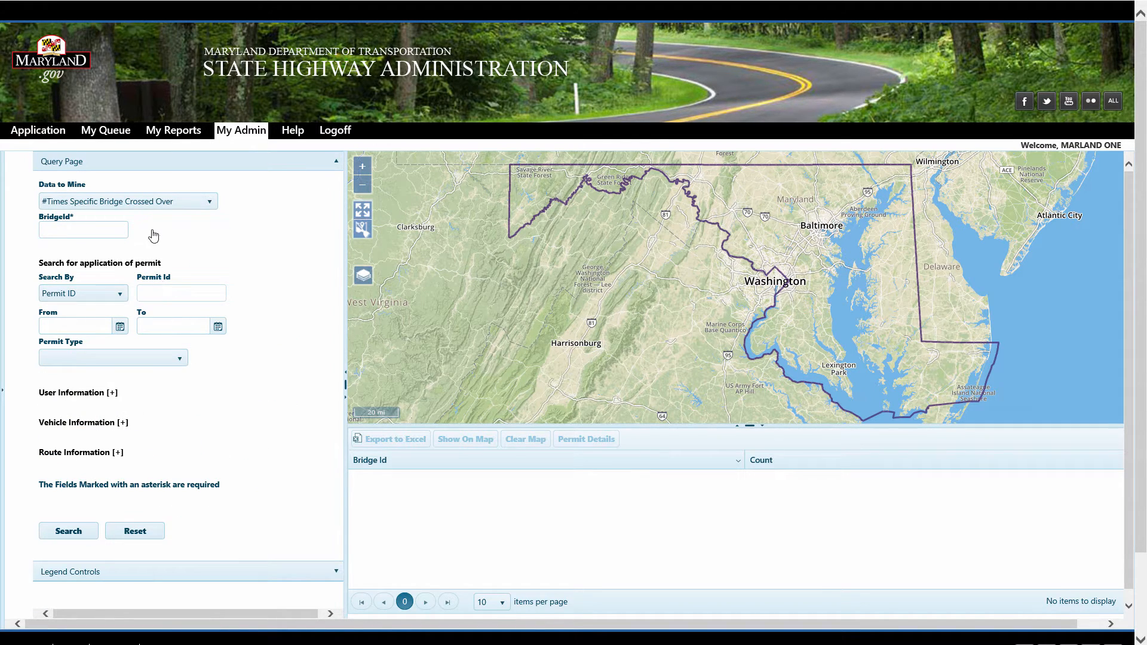
Set Data to Mine to Times Each Bridge Crossed Over with a date range from 01/01/2017 to 01/31/2017
{"action": "left_click", "coordinate": [140, 204]}
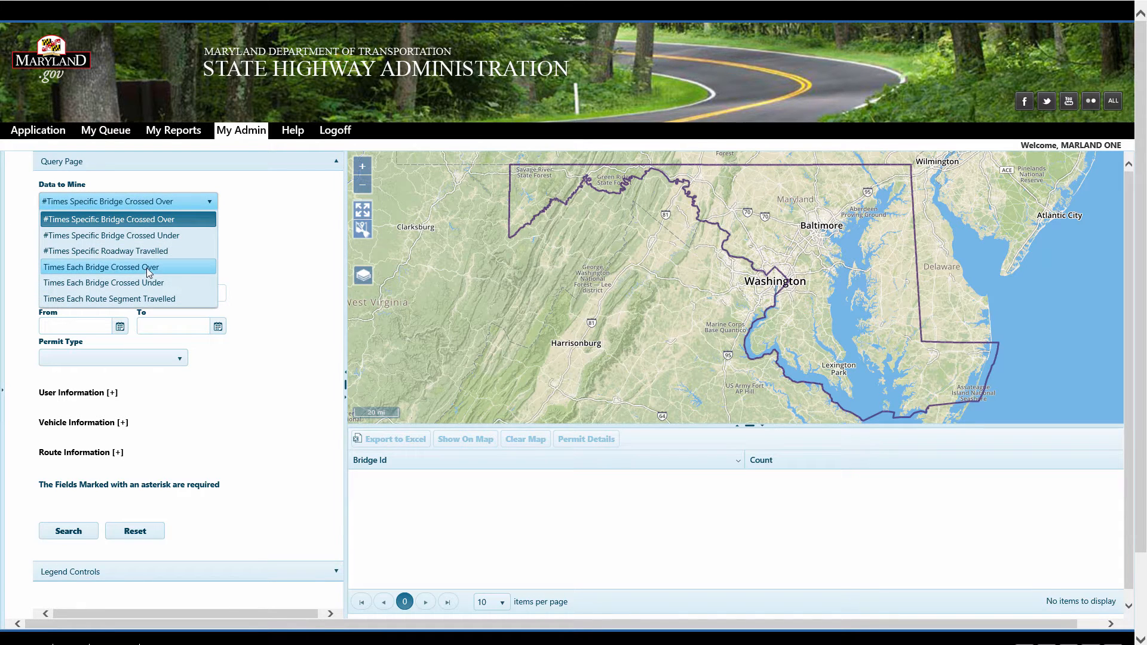
{"action": "left_click", "coordinate": [149, 270]}
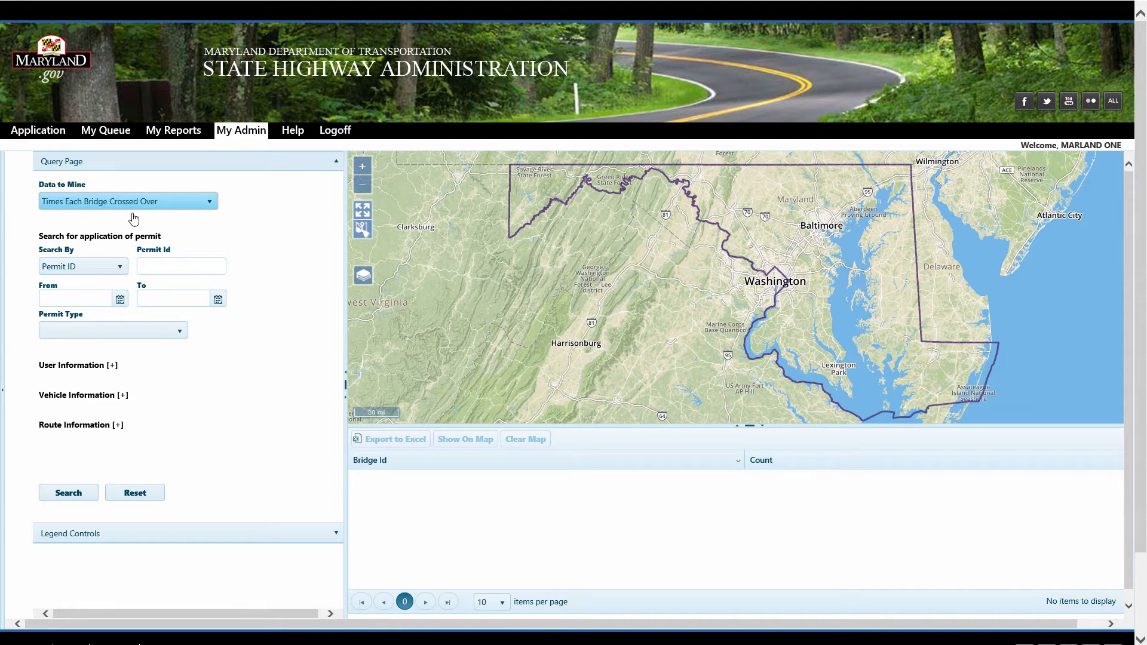
{"action": "left_click", "coordinate": [79, 298]}
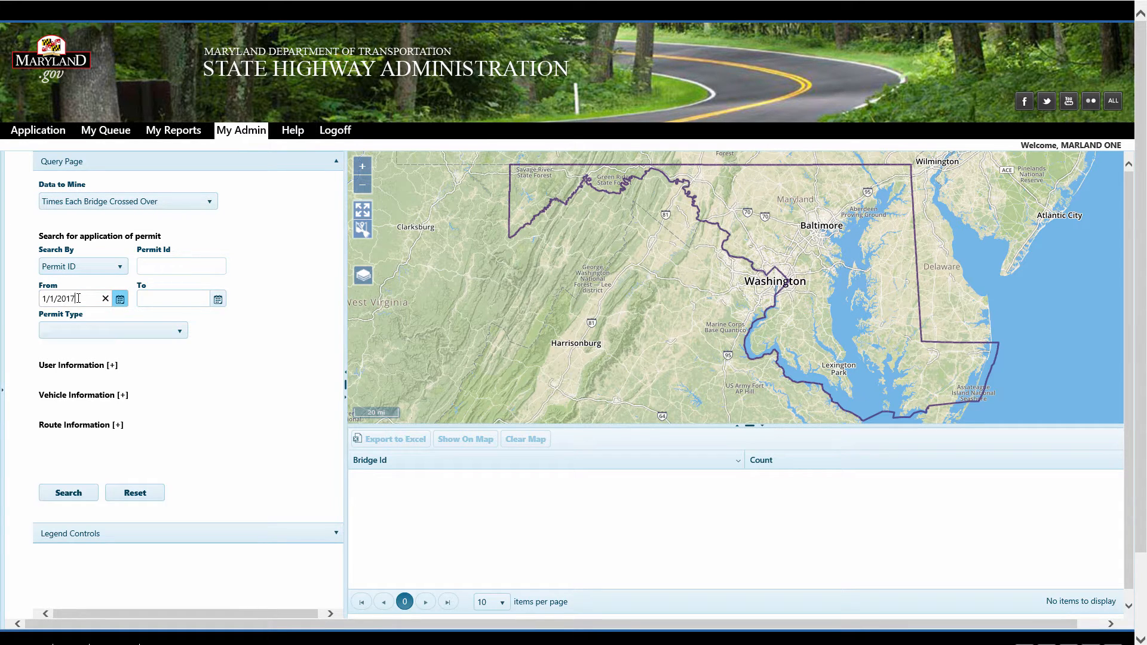
{"action": "key", "text": "Tab"}
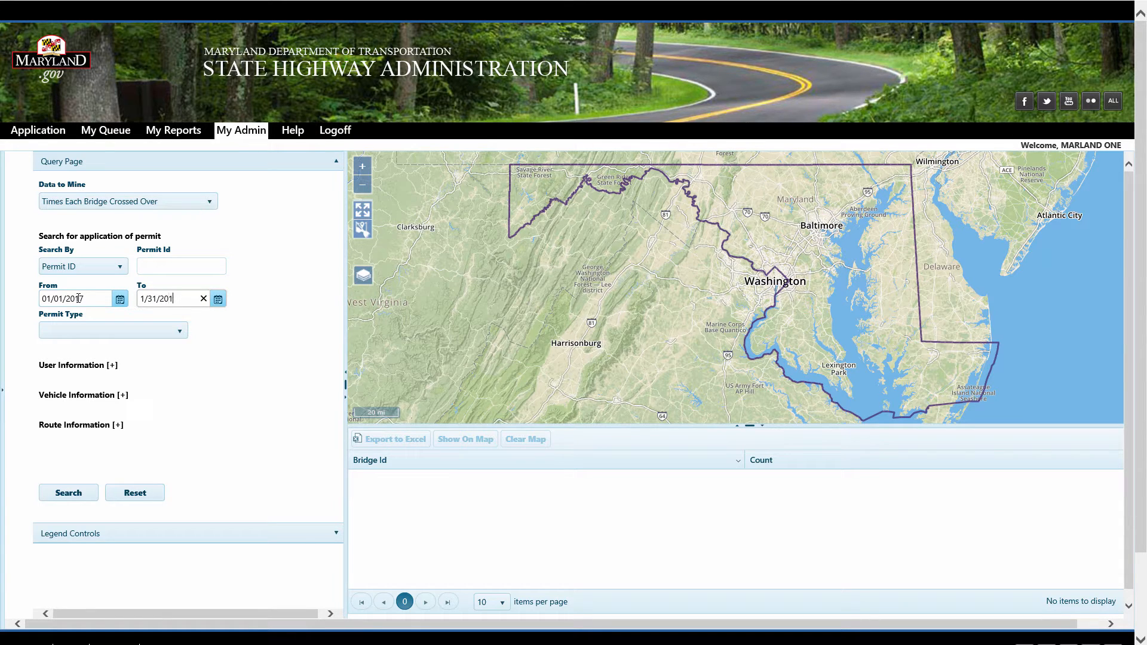
{"action": "key", "text": "Tab"}
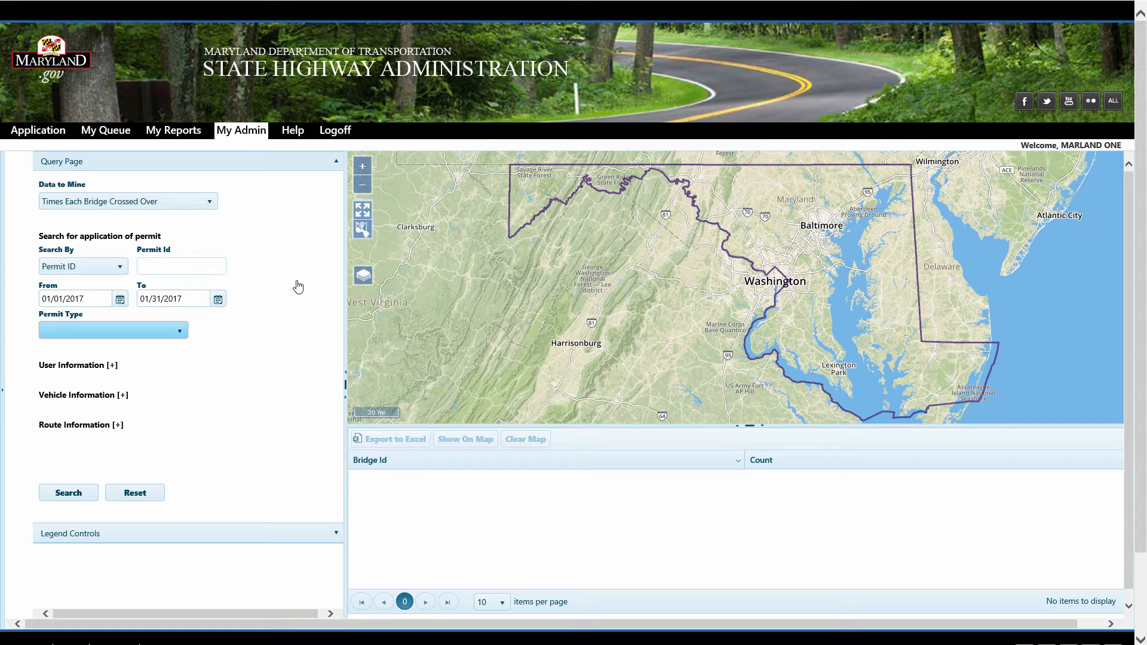
Run the search and show the resulting bridges on the map
{"action": "left_click", "coordinate": [73, 496]}
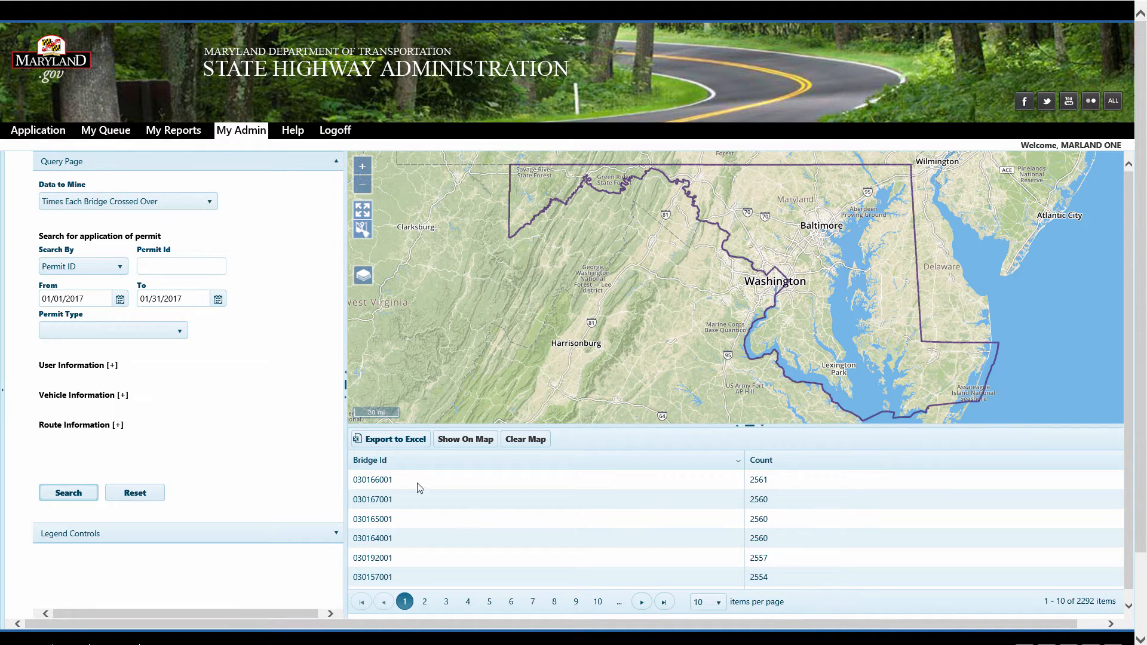
{"action": "left_click", "coordinate": [448, 442]}
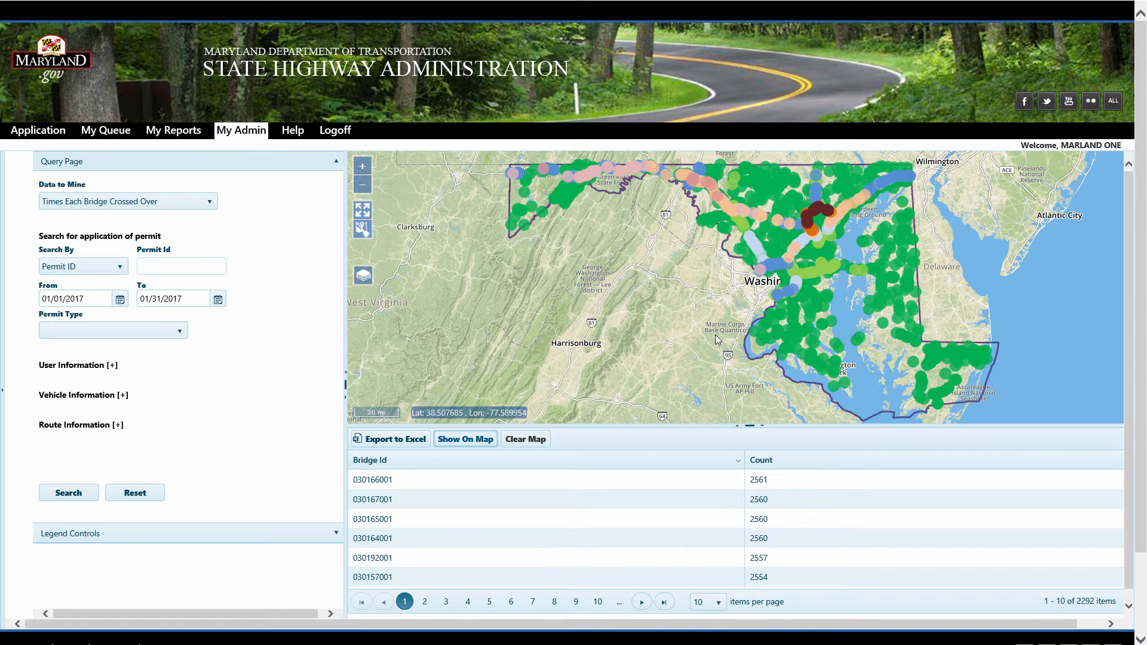
Open the legend controls for the bridge count map
{"action": "left_click", "coordinate": [158, 534]}
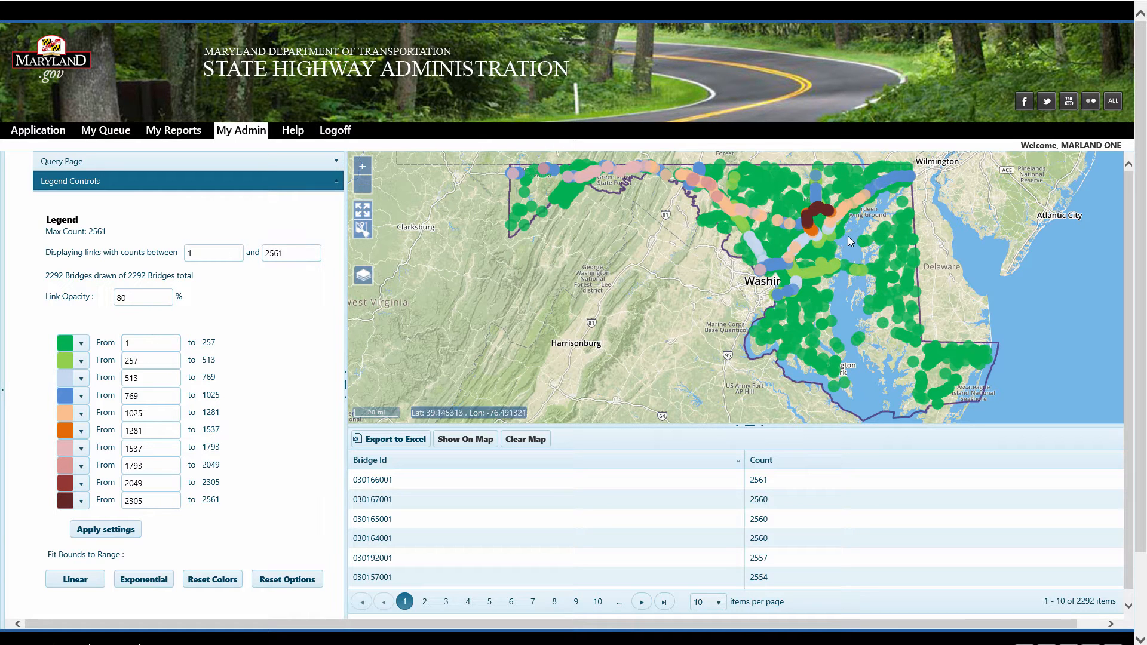
{"action": "scroll", "coordinate": [830, 224], "scroll_direction": "up", "scroll_amount": 1}
{"action": "scroll", "coordinate": [823, 230], "scroll_direction": "up", "scroll_amount": 2}
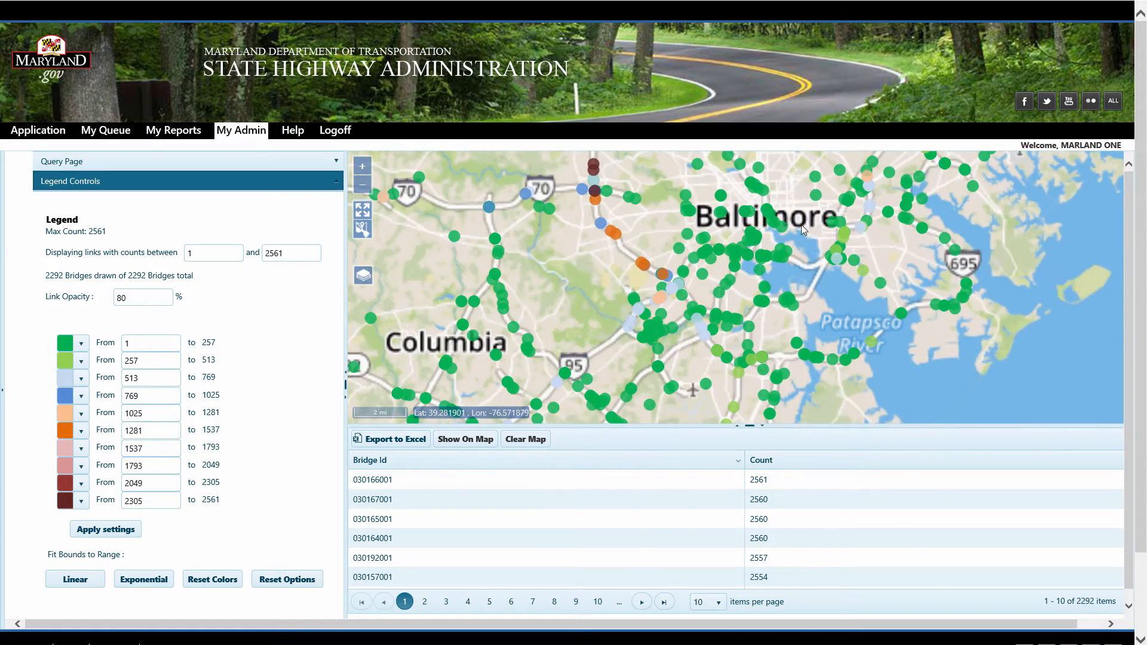
{"action": "left_click", "coordinate": [742, 242]}
{"action": "left_click_drag", "start_coordinate": [588, 284], "coordinate": [585, 309]}
{"action": "scroll", "coordinate": [585, 276], "scroll_direction": "up", "scroll_amount": 1}
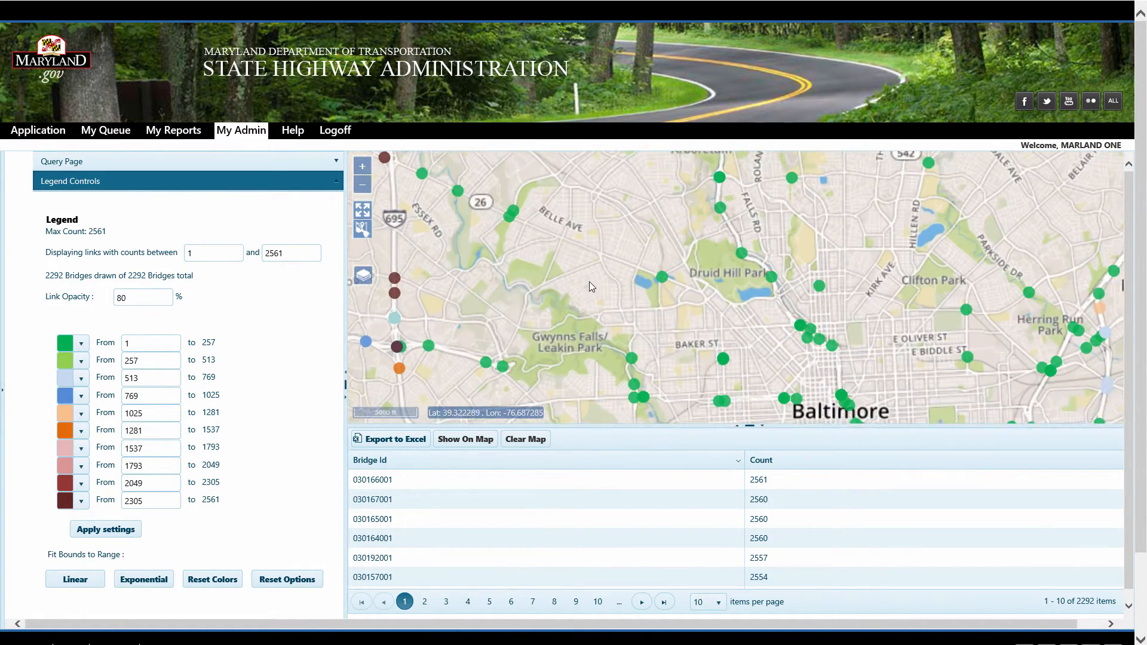
Switch the base map to Mapbox Streets Satellite
{"action": "mouse_move", "coordinate": [363, 280]}
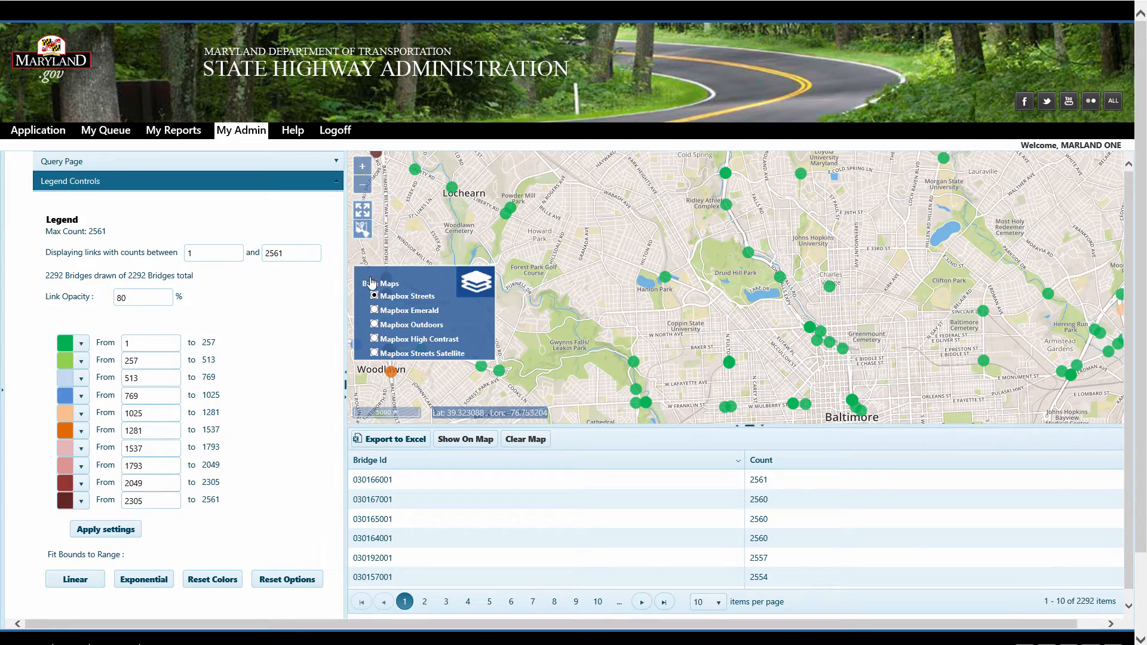
{"action": "left_click", "coordinate": [375, 354]}
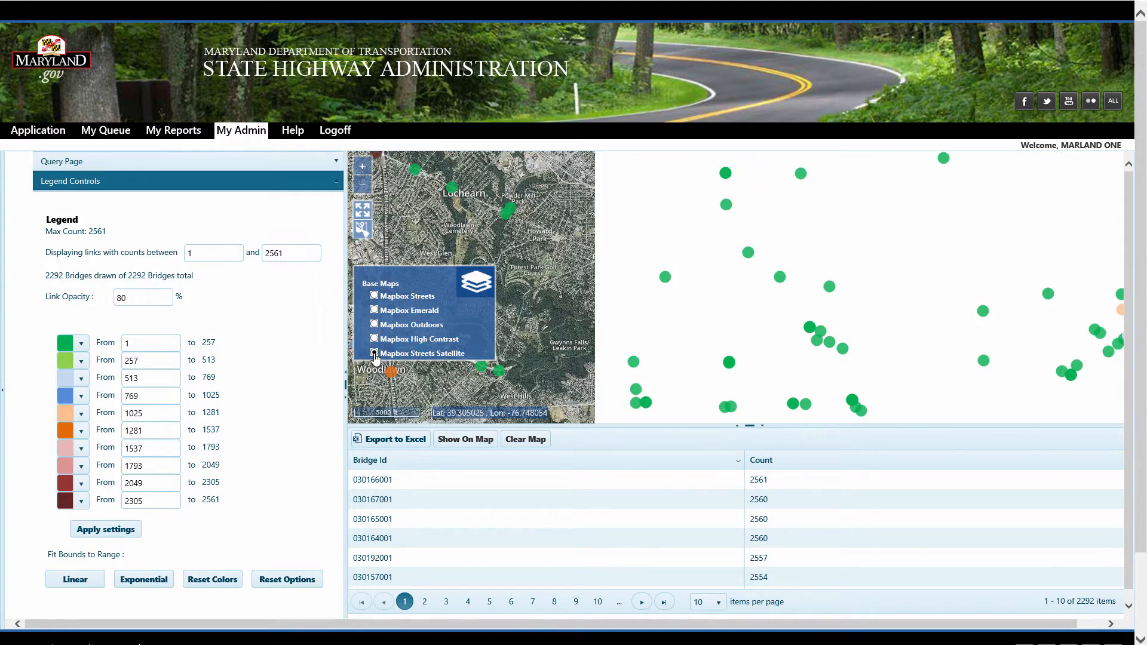
{"action": "scroll", "coordinate": [649, 289], "scroll_direction": "up", "scroll_amount": 3}
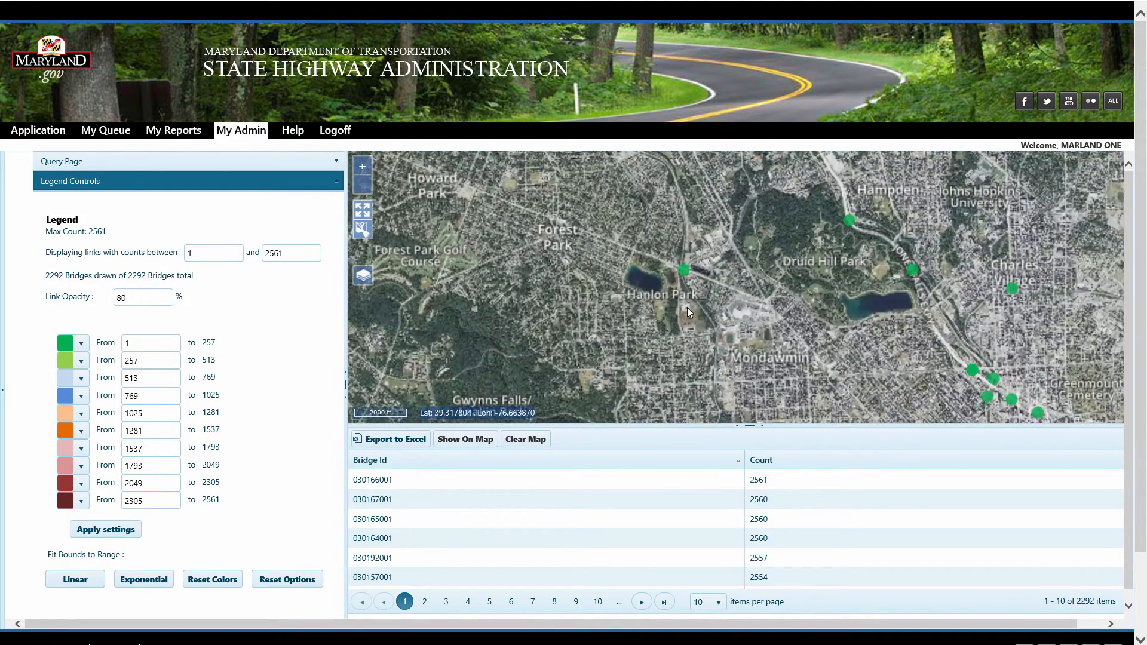
{"action": "scroll", "coordinate": [695, 283], "scroll_direction": "down", "scroll_amount": 1}
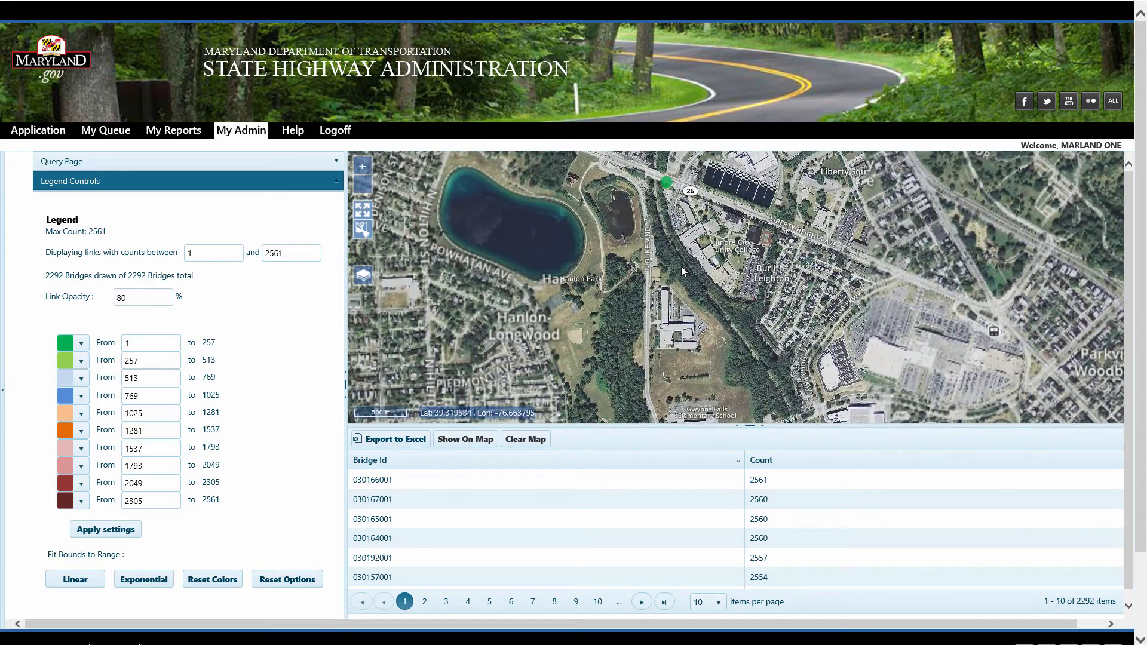
{"action": "scroll", "coordinate": [680, 267], "scroll_direction": "down", "scroll_amount": 1}
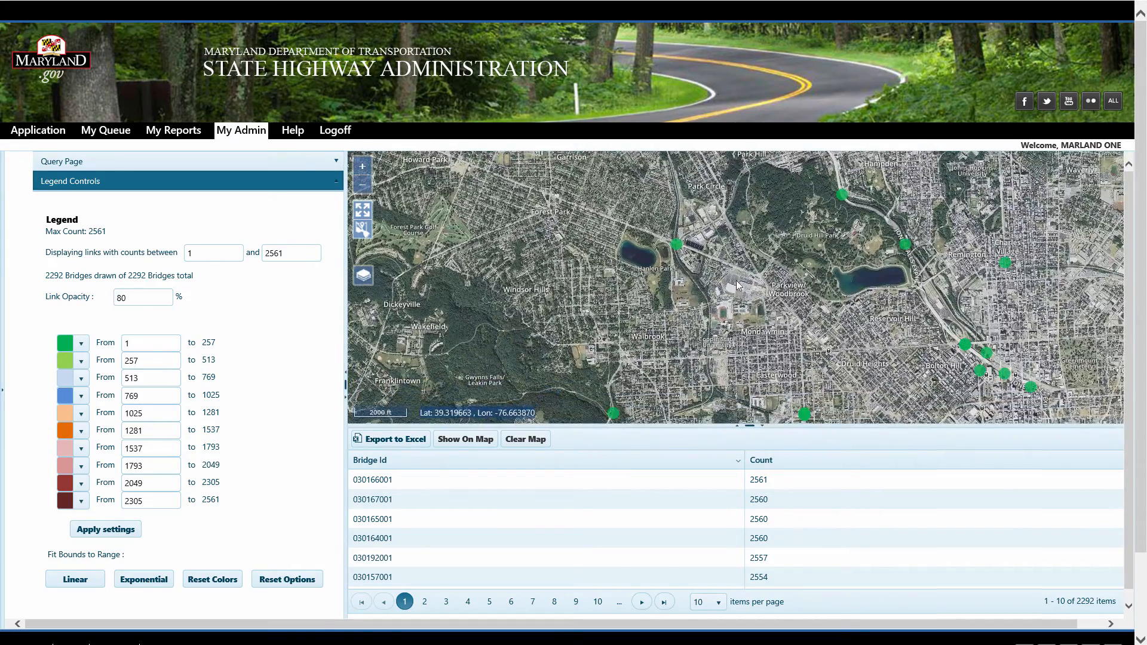
{"action": "scroll", "coordinate": [757, 290], "scroll_direction": "down", "scroll_amount": 3}
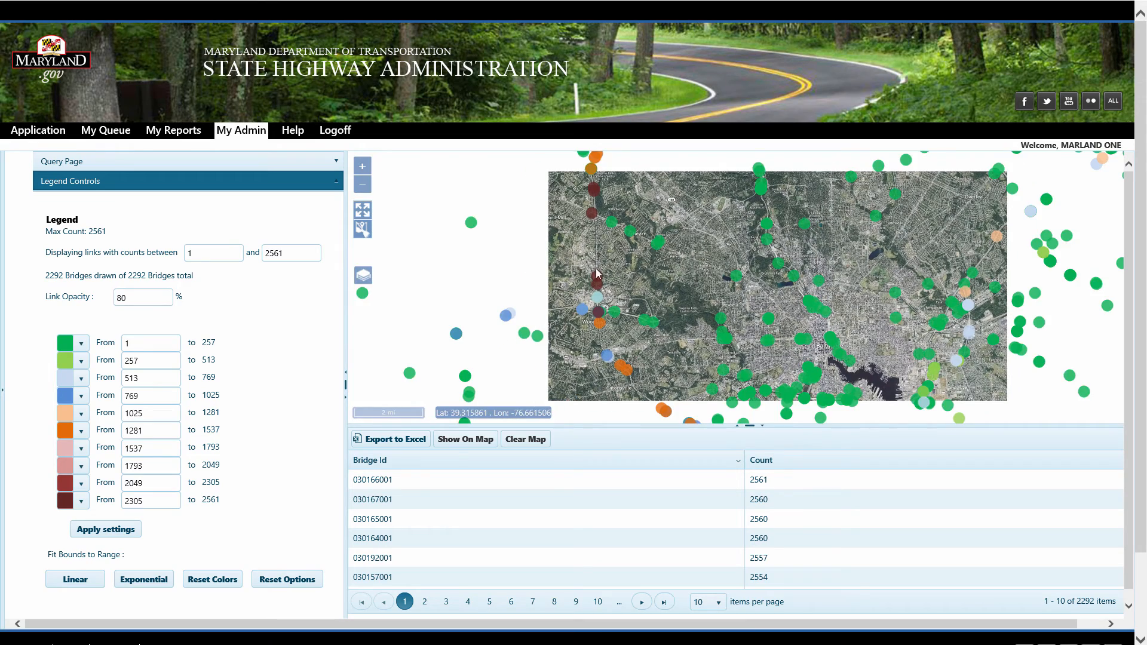
Try the Mapbox Emerald and Mapbox High Contrast base maps before returning to Mapbox Streets
{"action": "mouse_move", "coordinate": [366, 278]}
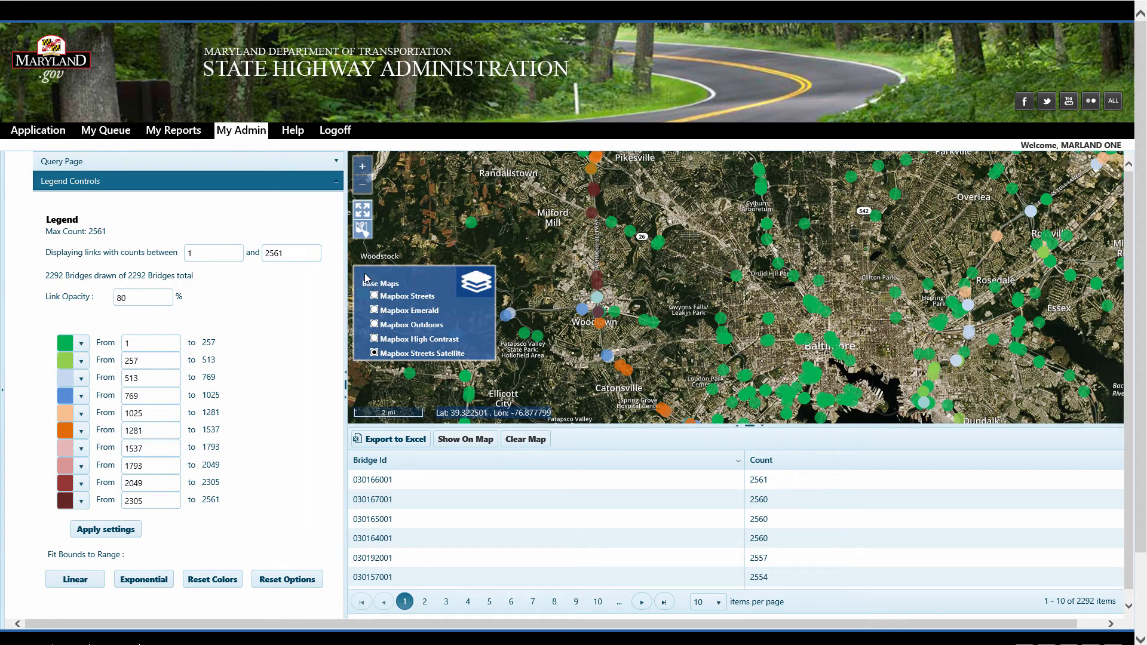
{"action": "left_click", "coordinate": [374, 311]}
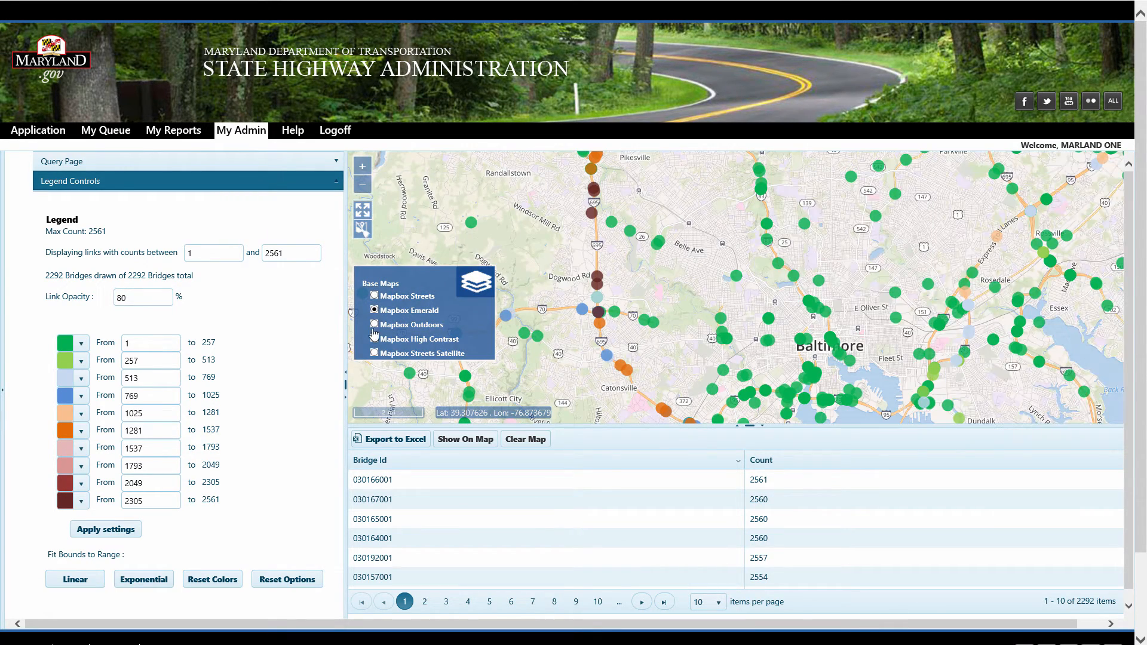
{"action": "left_click", "coordinate": [374, 340]}
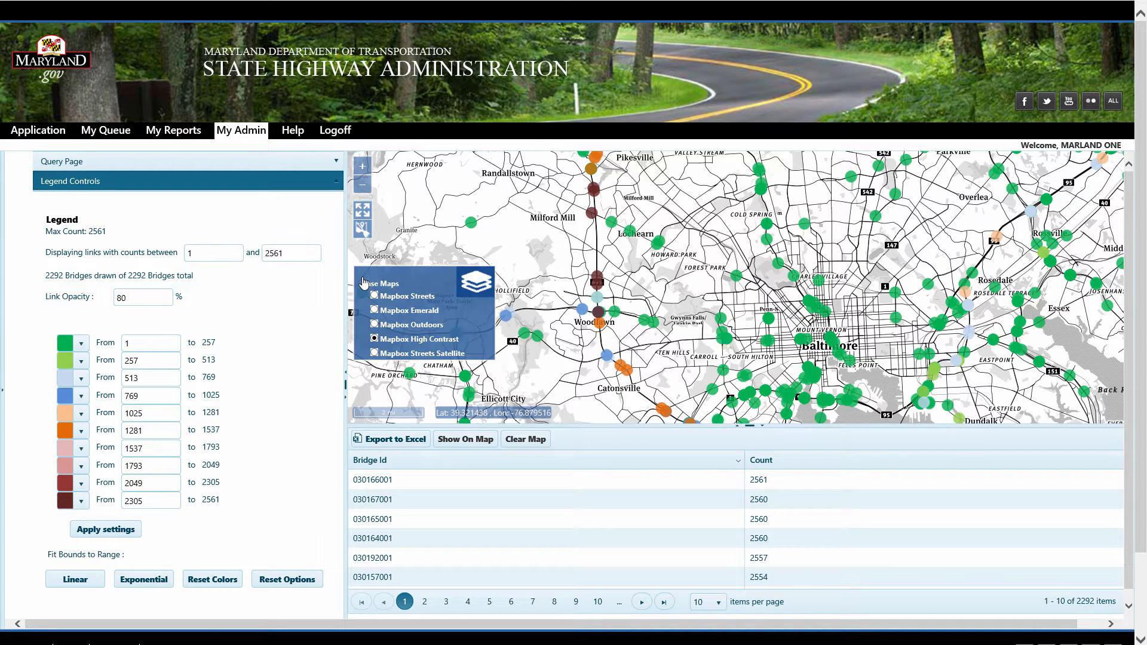
{"action": "left_click", "coordinate": [375, 296]}
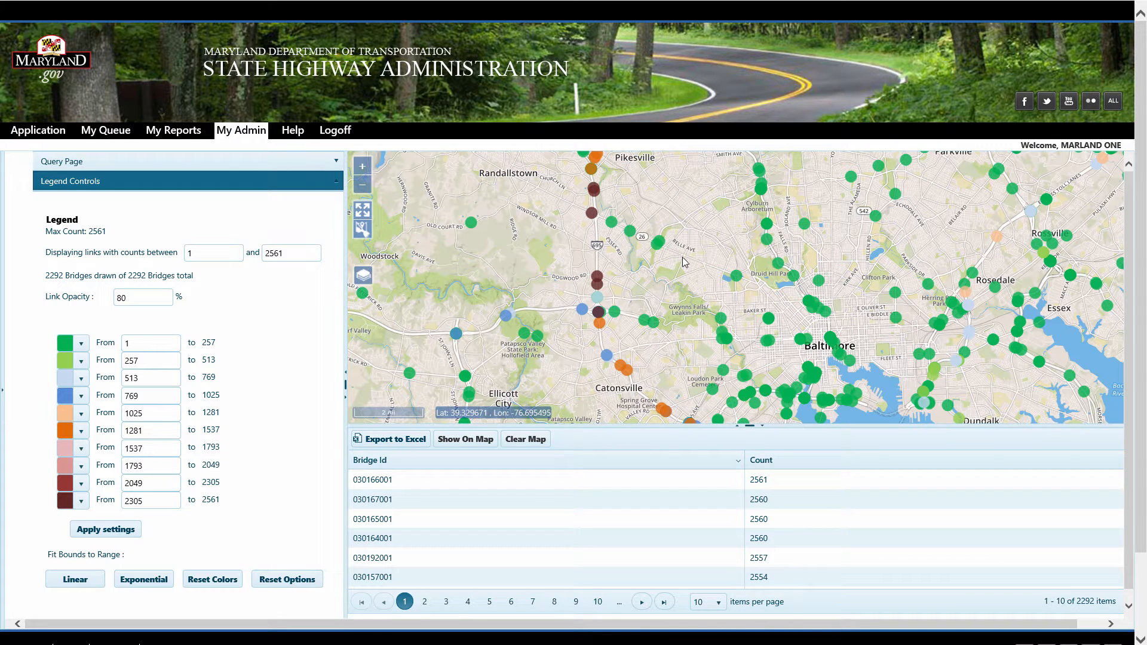
Inspect individual bridges west of Baltimore to view their bridge IDs and crossing counts
{"action": "left_click", "coordinate": [738, 277]}
{"action": "left_click", "coordinate": [633, 234]}
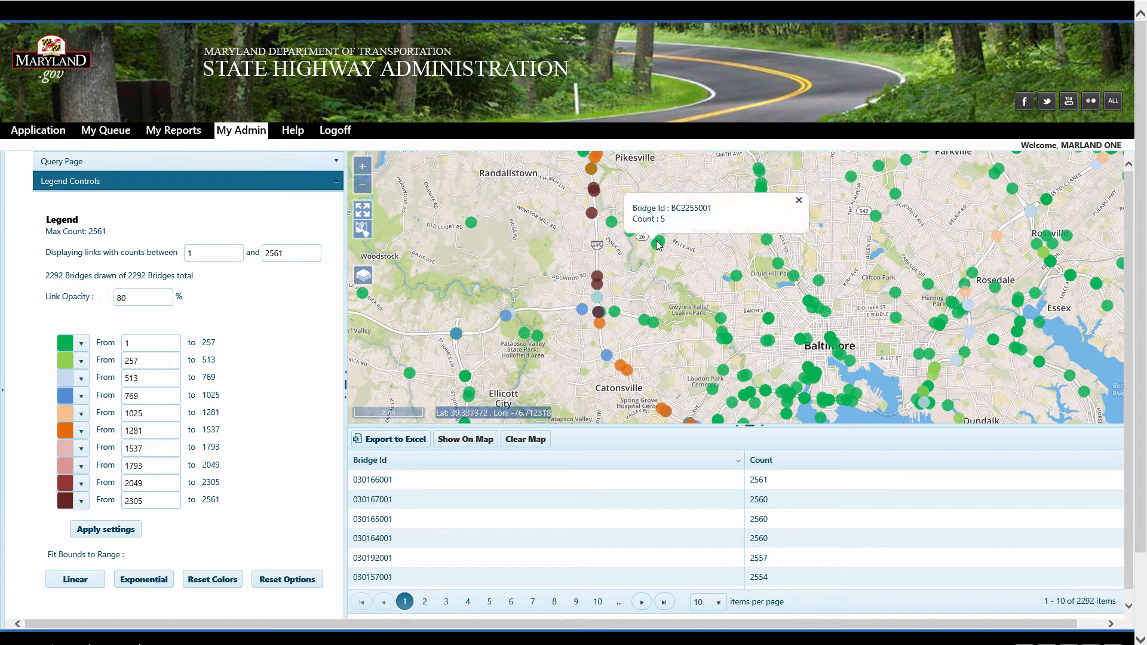
{"action": "left_click", "coordinate": [611, 224]}
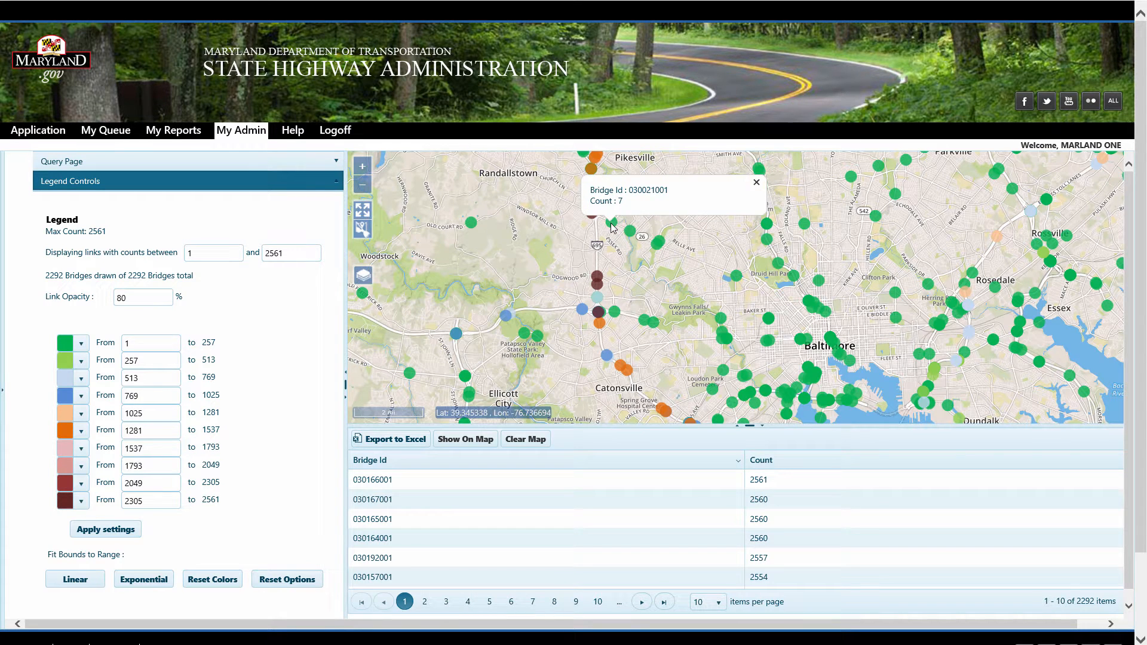
{"action": "left_click", "coordinate": [593, 214]}
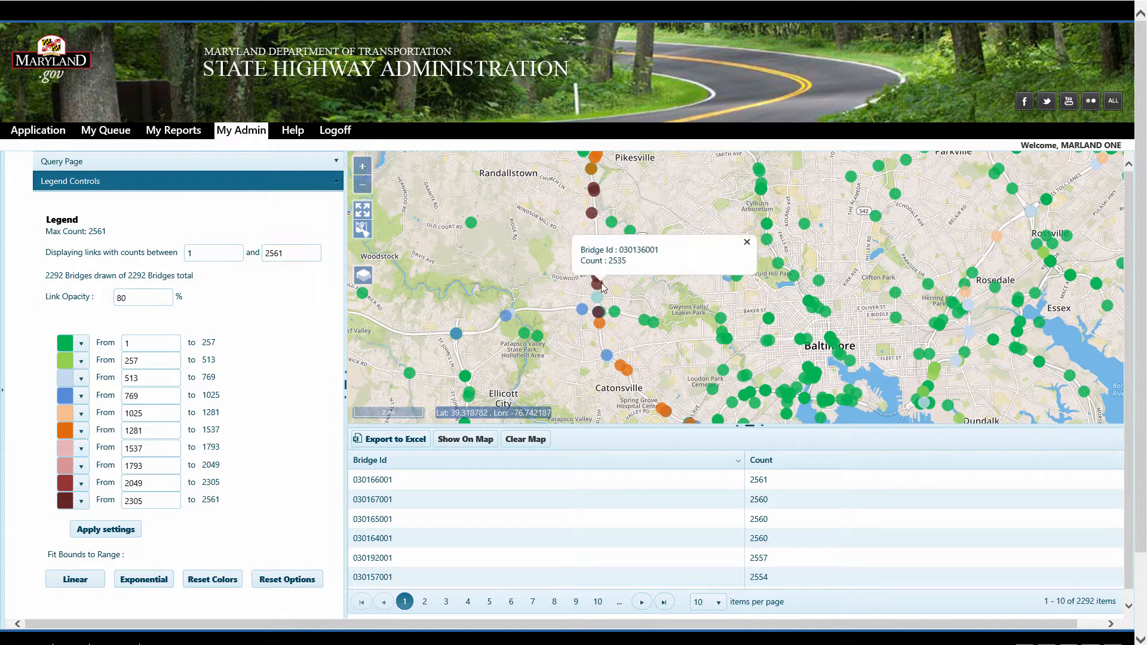
{"action": "mouse_move", "coordinate": [506, 314]}
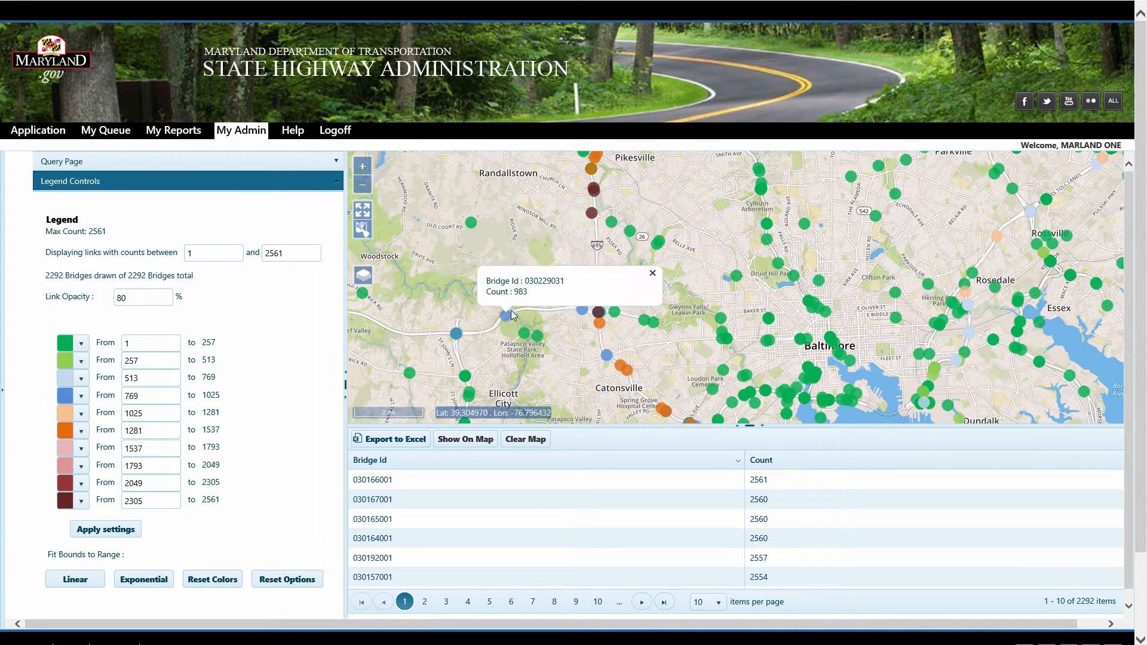
{"action": "mouse_move", "coordinate": [525, 336]}
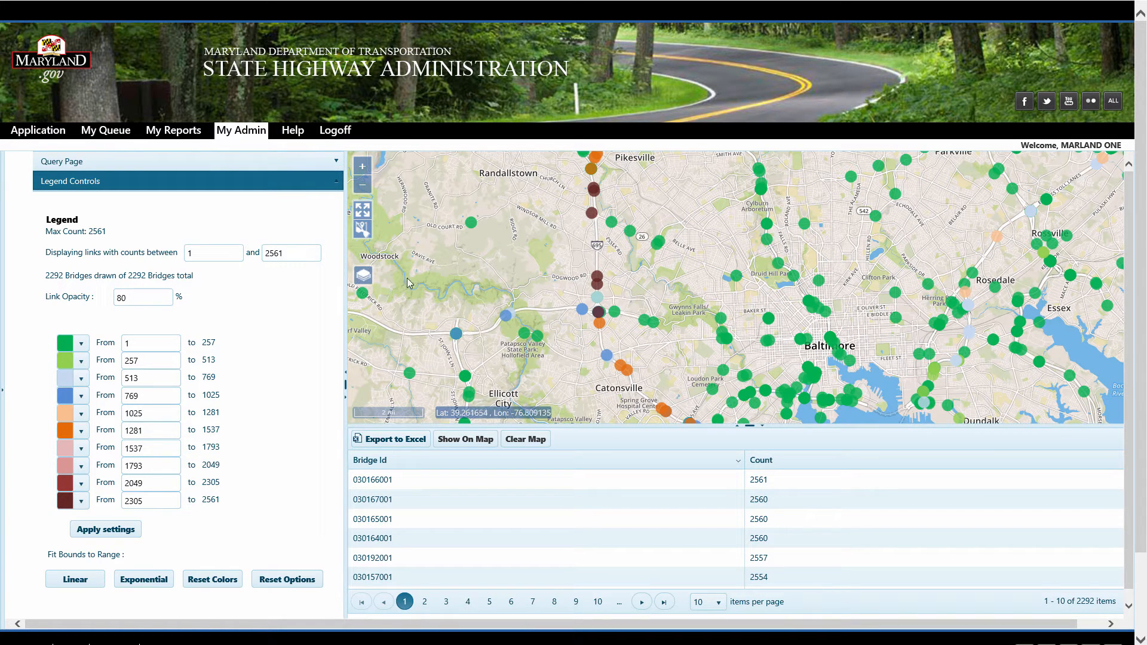
Set the lower bound of displayed crossing counts to 20 in the legend
{"action": "left_click", "coordinate": [362, 211]}
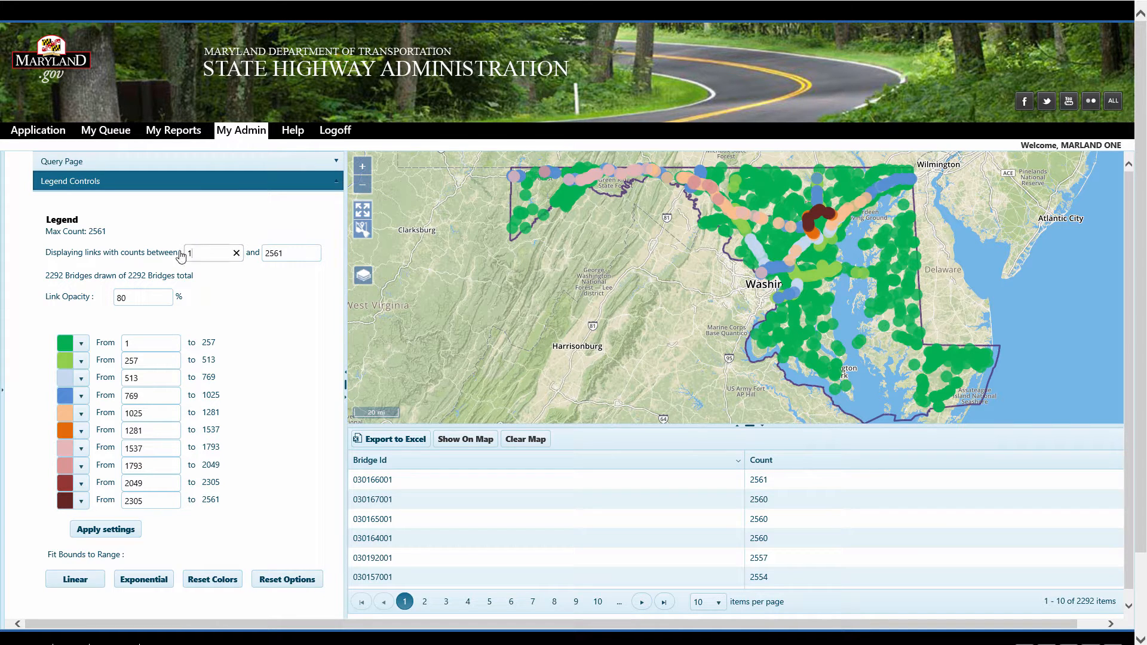
{"action": "left_click_drag", "start_coordinate": [194, 252], "coordinate": [172, 254]}
{"action": "type", "text": "20"}
Apply the legend's lower bound of 20, then raise the lower bound of displayed crossing counts to 200 and apply it
{"action": "left_click", "coordinate": [120, 535]}
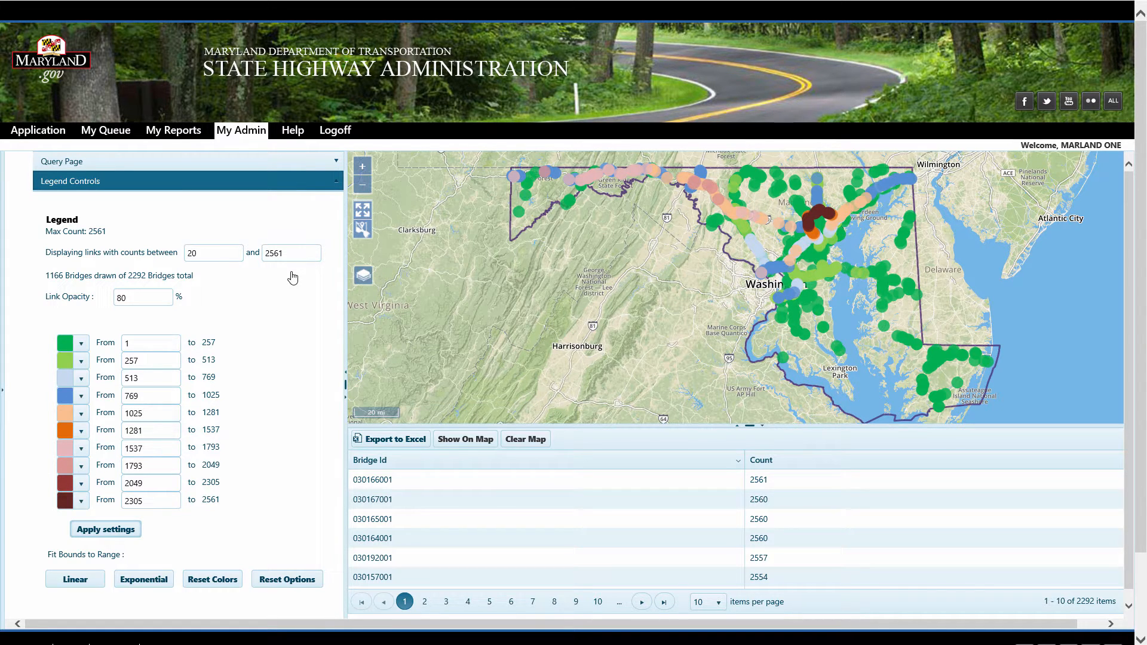
{"action": "left_click", "coordinate": [216, 254]}
{"action": "type", "text": "0"}
{"action": "left_click", "coordinate": [128, 529]}
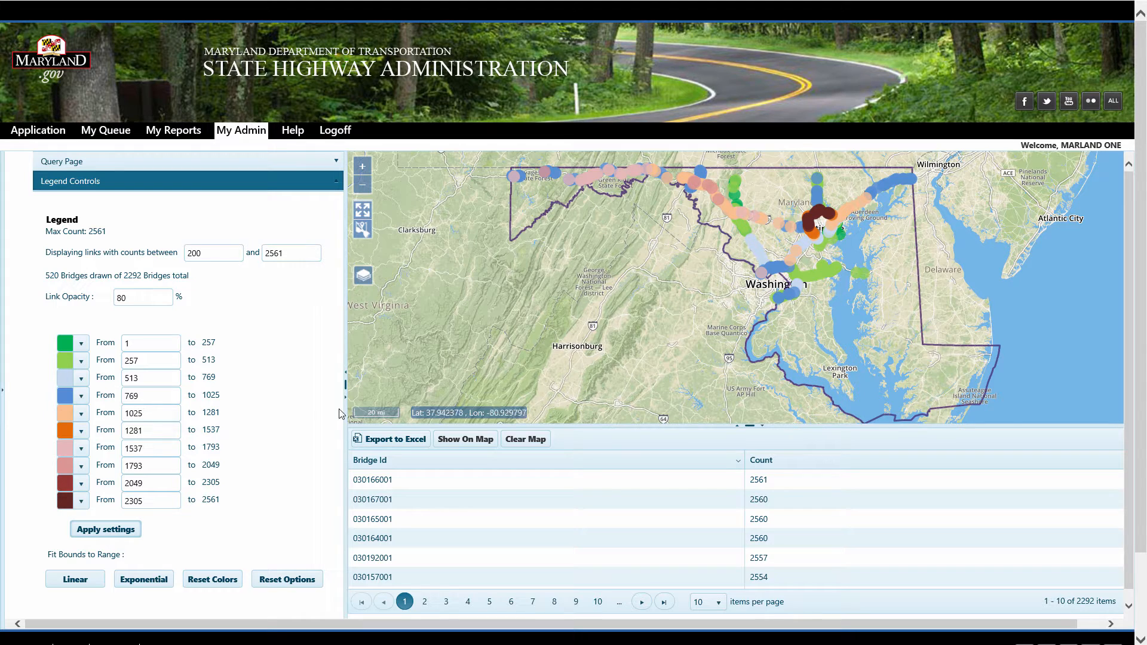
Reset the lower bound of displayed crossing counts to 1 and apply the legend settings
{"action": "left_click", "coordinate": [210, 252]}
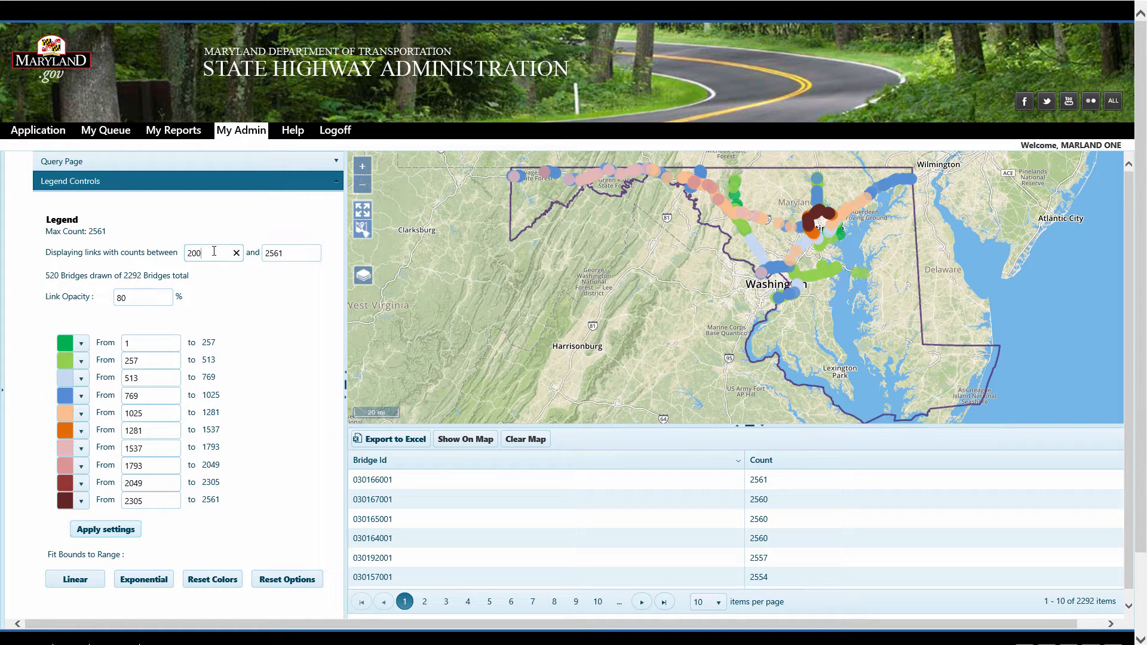
{"action": "key", "text": "ctrl+a"}
{"action": "type", "text": "1"}
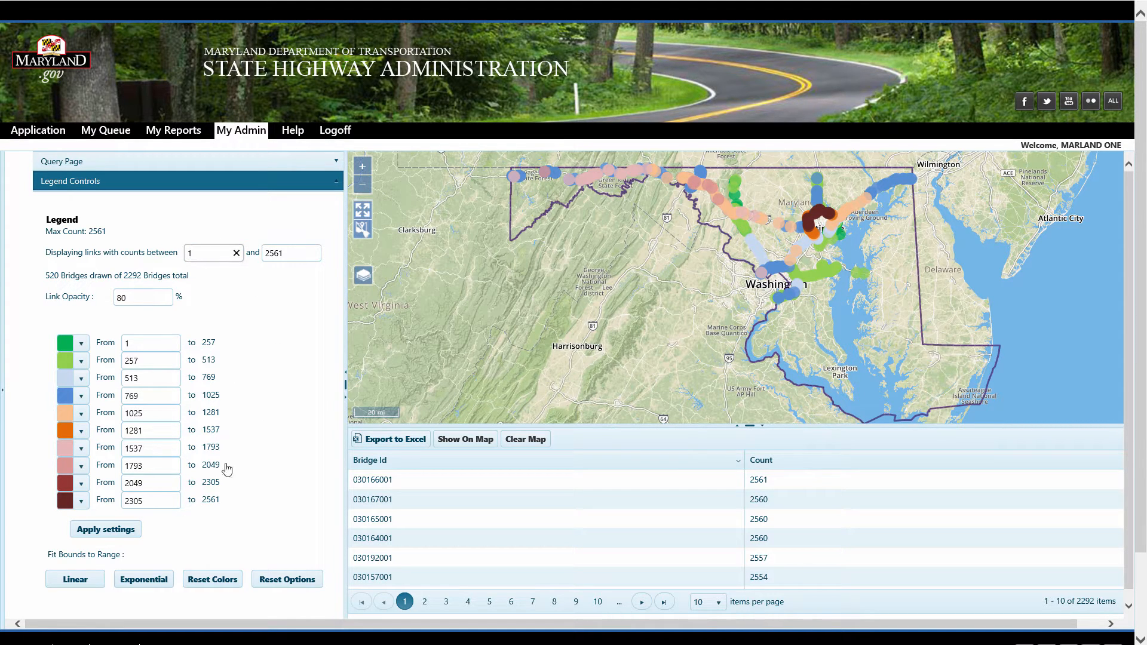
{"action": "left_click", "coordinate": [100, 534]}
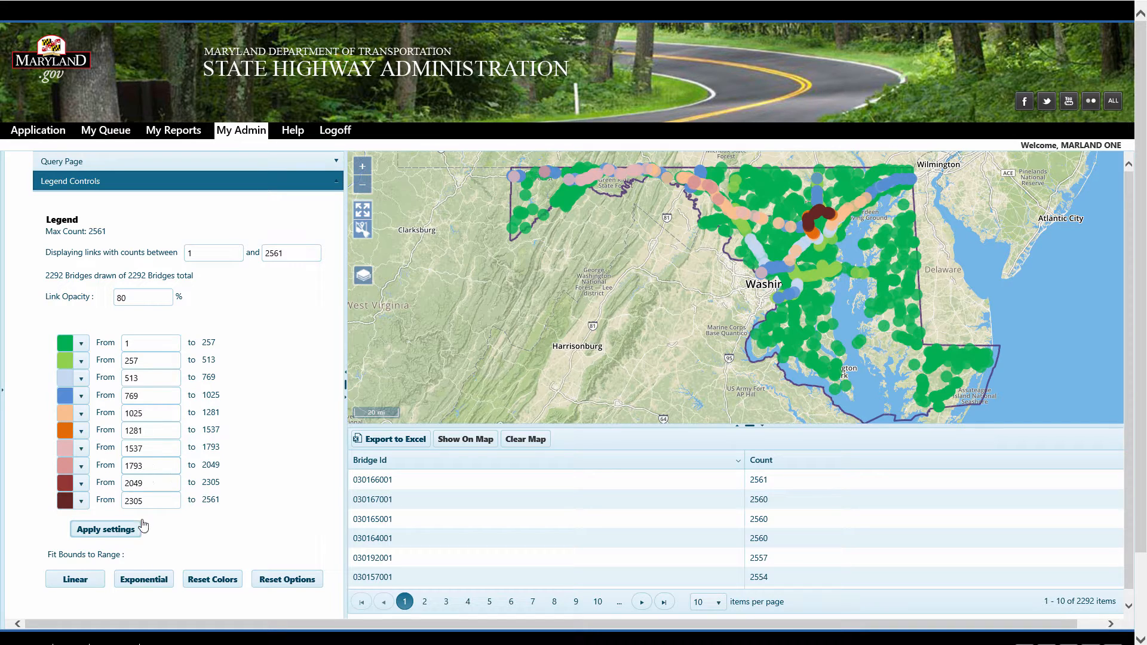
Switch the legend color ranges to an exponential scale and apply the settings
{"action": "left_click", "coordinate": [143, 580]}
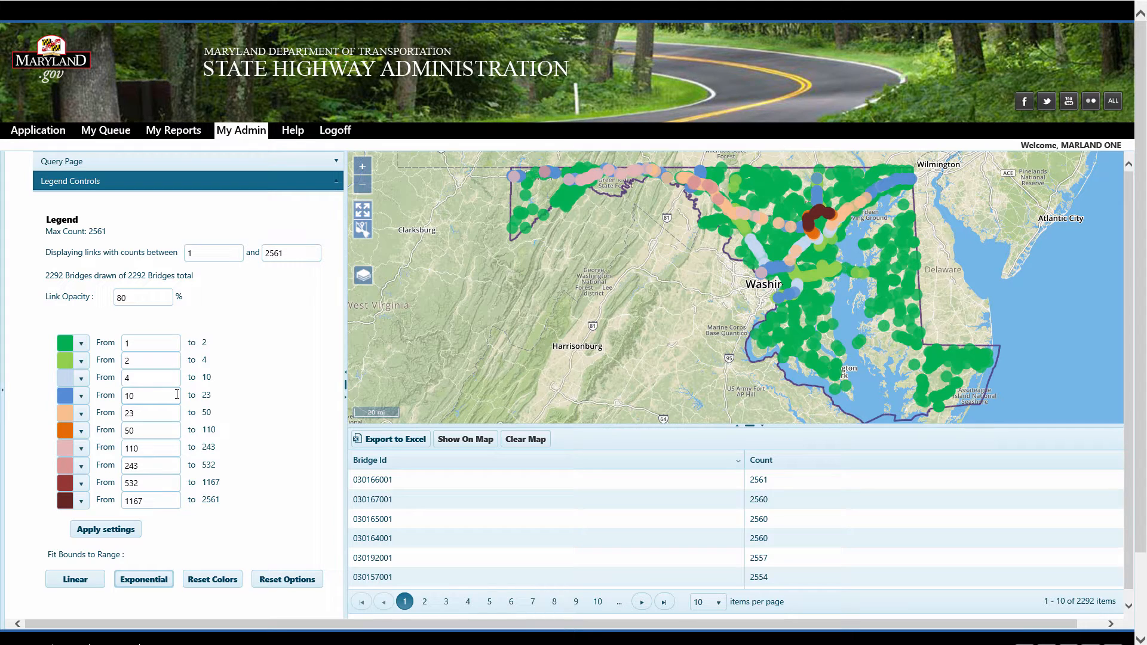
{"action": "left_click", "coordinate": [119, 533]}
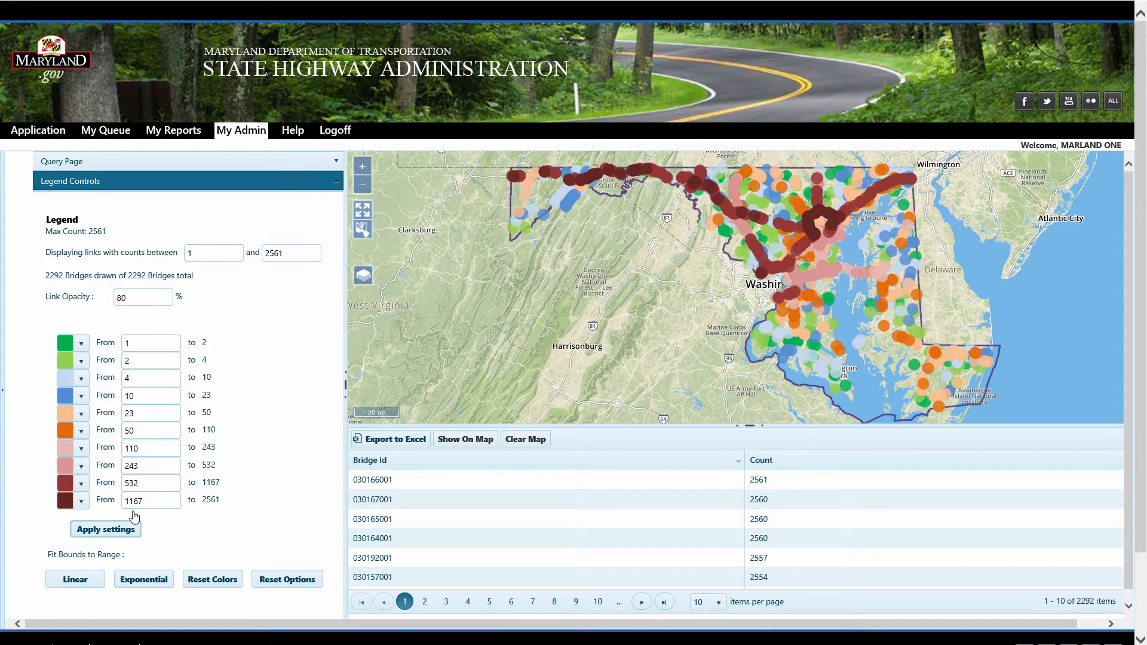
Set the lower bound of displayed crossing counts to 200 and apply the legend settings
{"action": "double_click", "coordinate": [192, 256]}
{"action": "type", "text": "200"}
{"action": "left_click", "coordinate": [106, 530]}
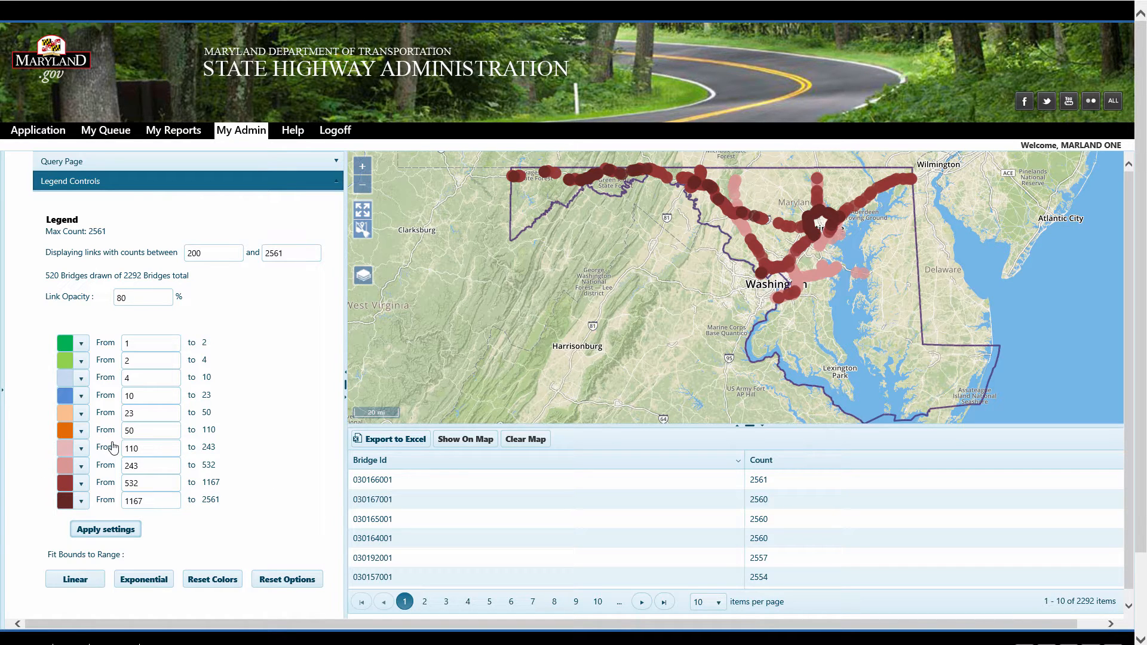
Return the legend color ranges to a linear scale and reset the lower bound to 1, applying the settings
{"action": "left_click", "coordinate": [75, 579]}
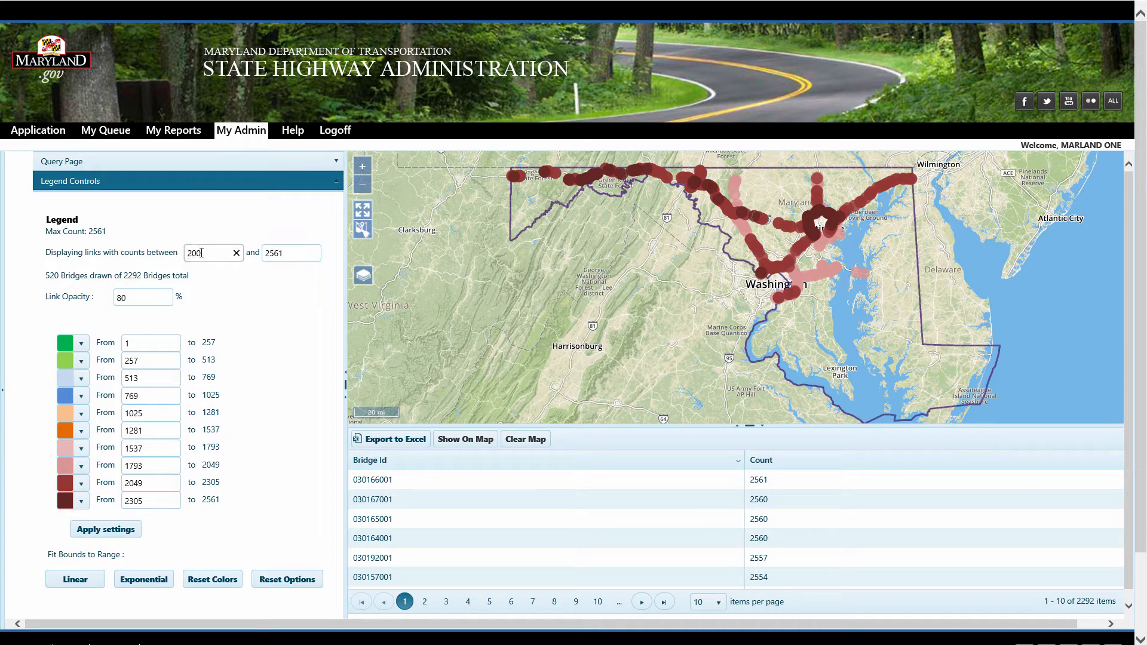
{"action": "key", "text": "ctrl+a"}
{"action": "type", "text": "1"}
{"action": "left_click", "coordinate": [113, 531]}
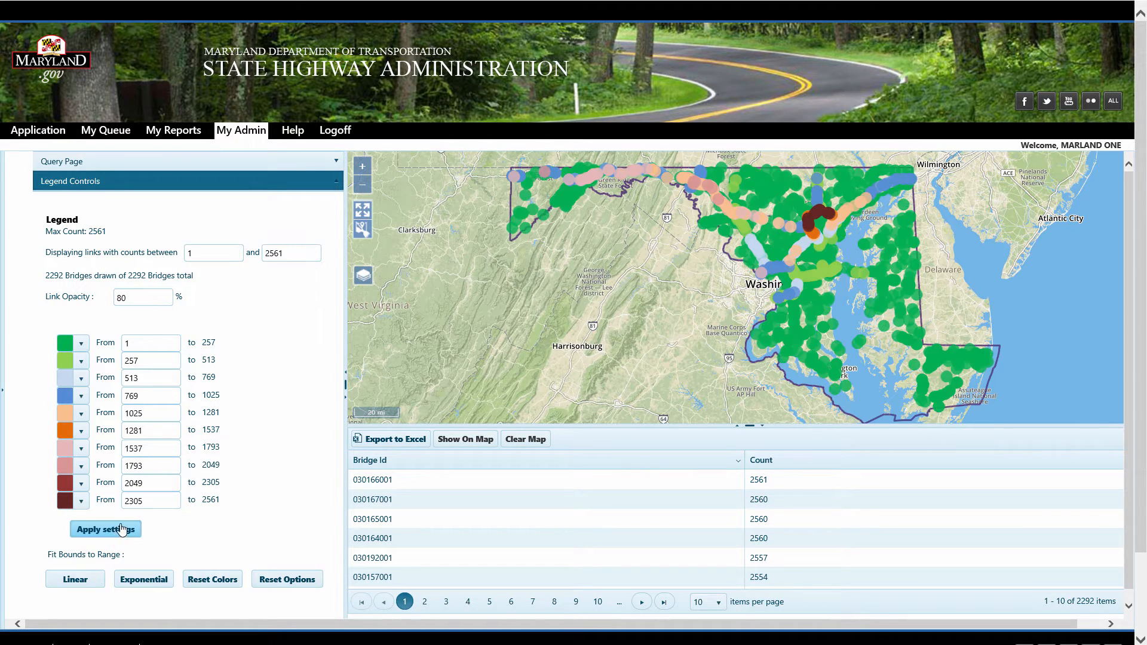
Filter the query to vehicles weighing at least 150000, run the search and show the results on the map
{"action": "left_click", "coordinate": [120, 166]}
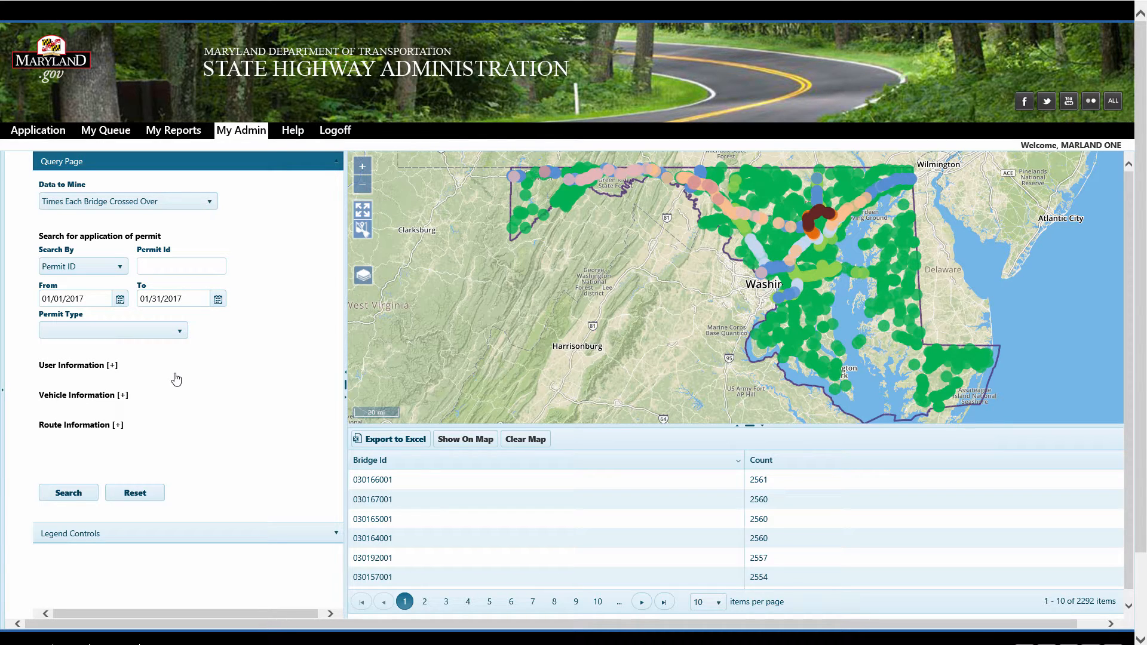
{"action": "left_click", "coordinate": [123, 395]}
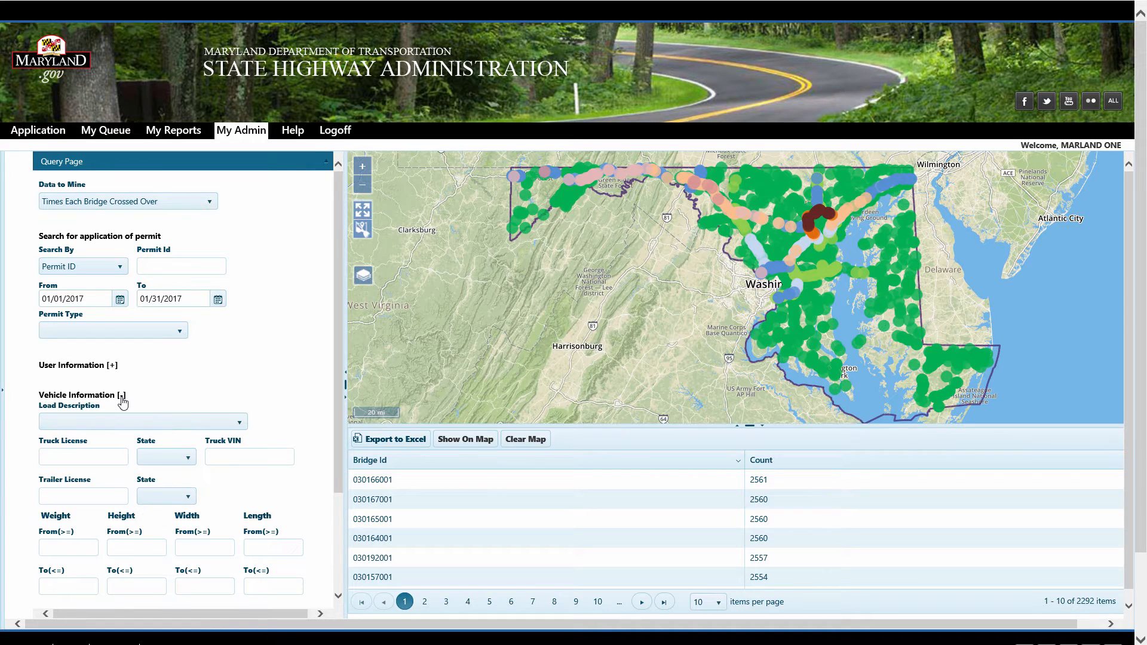
{"action": "left_click", "coordinate": [75, 547]}
{"action": "type", "text": "150000"}
{"action": "left_click_drag", "start_coordinate": [340, 436], "coordinate": [334, 515]}
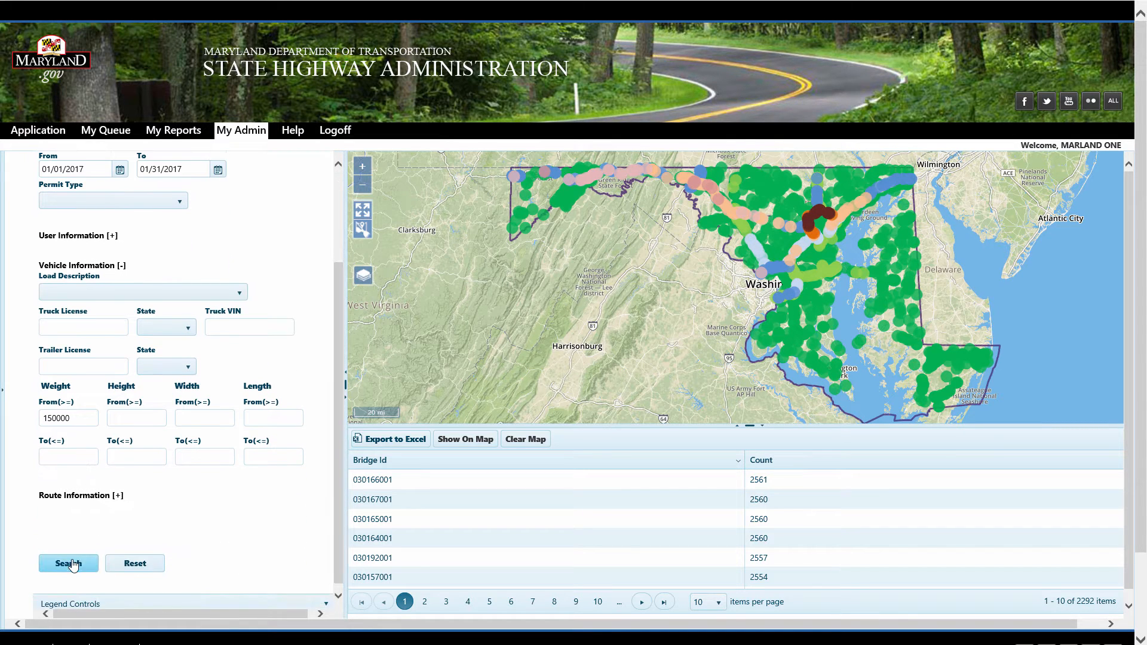
{"action": "left_click", "coordinate": [68, 564]}
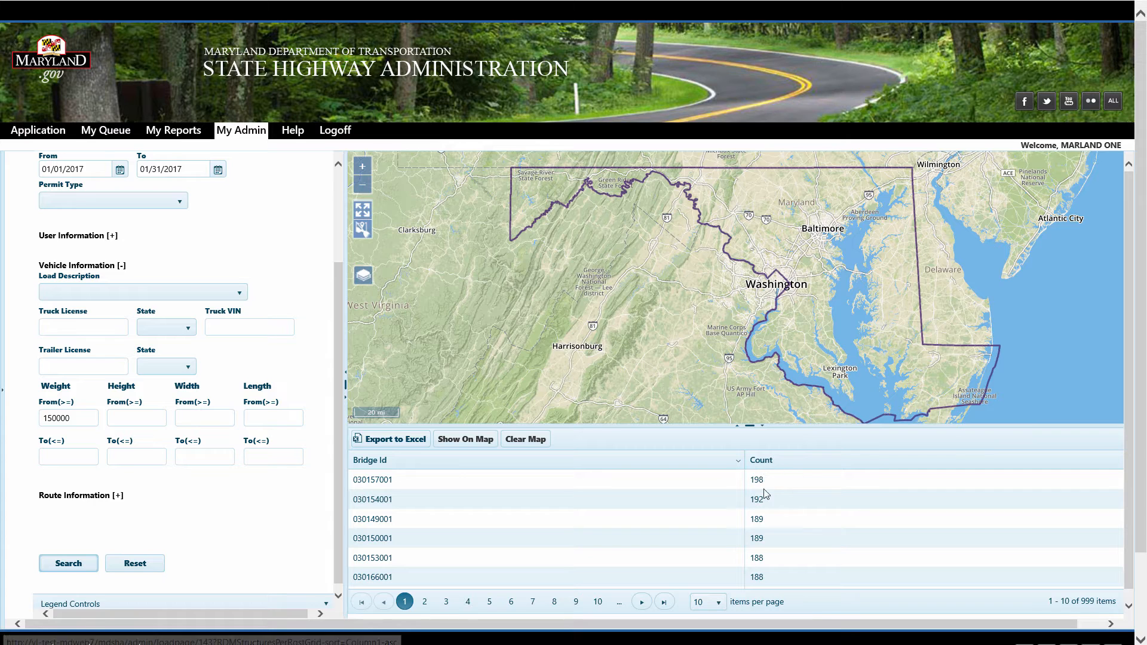
{"action": "left_click", "coordinate": [468, 445]}
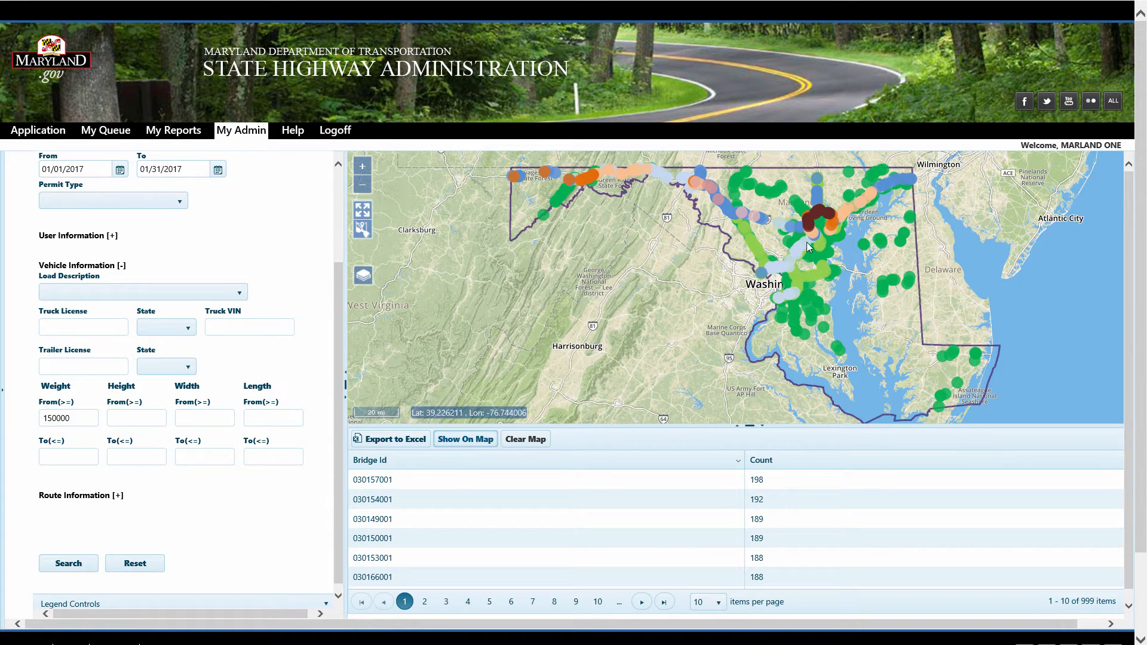
Add a maximum weight of 200000, rerun the search and show the results on the map
{"action": "left_click", "coordinate": [88, 458]}
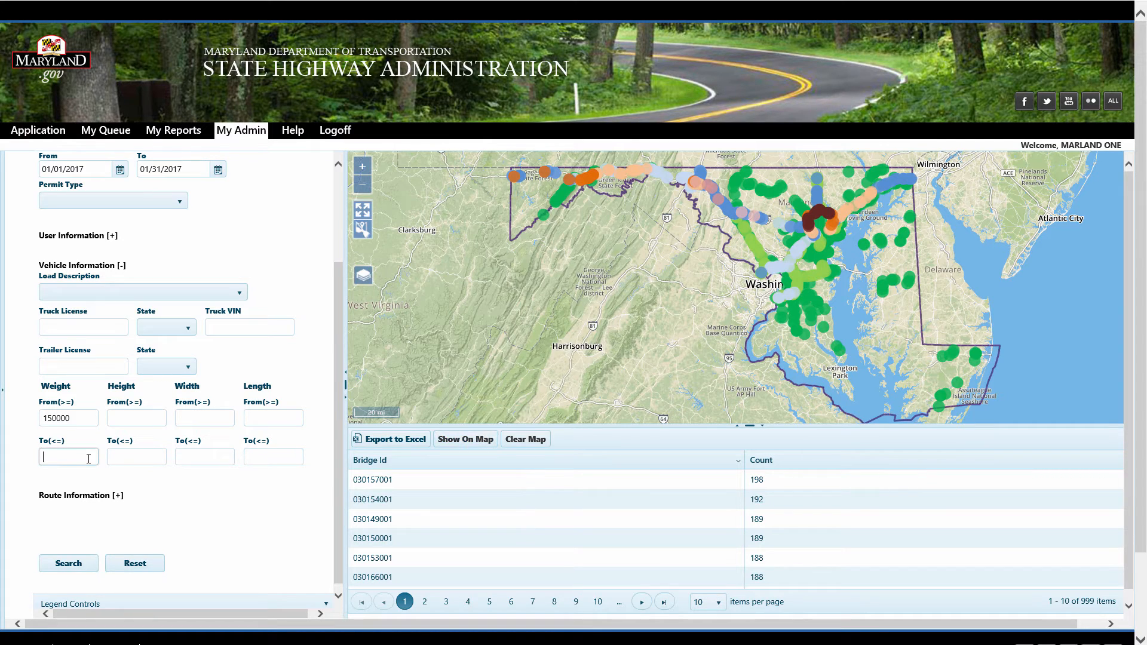
{"action": "type", "text": "200000"}
{"action": "left_click", "coordinate": [68, 563]}
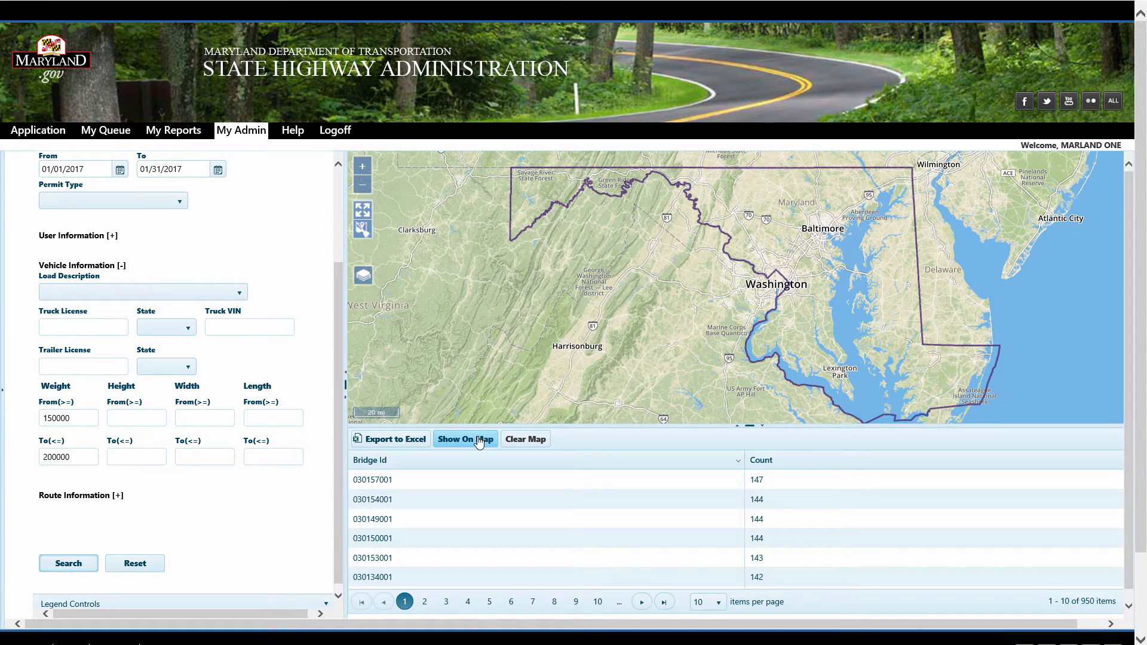
{"action": "left_click", "coordinate": [479, 440]}
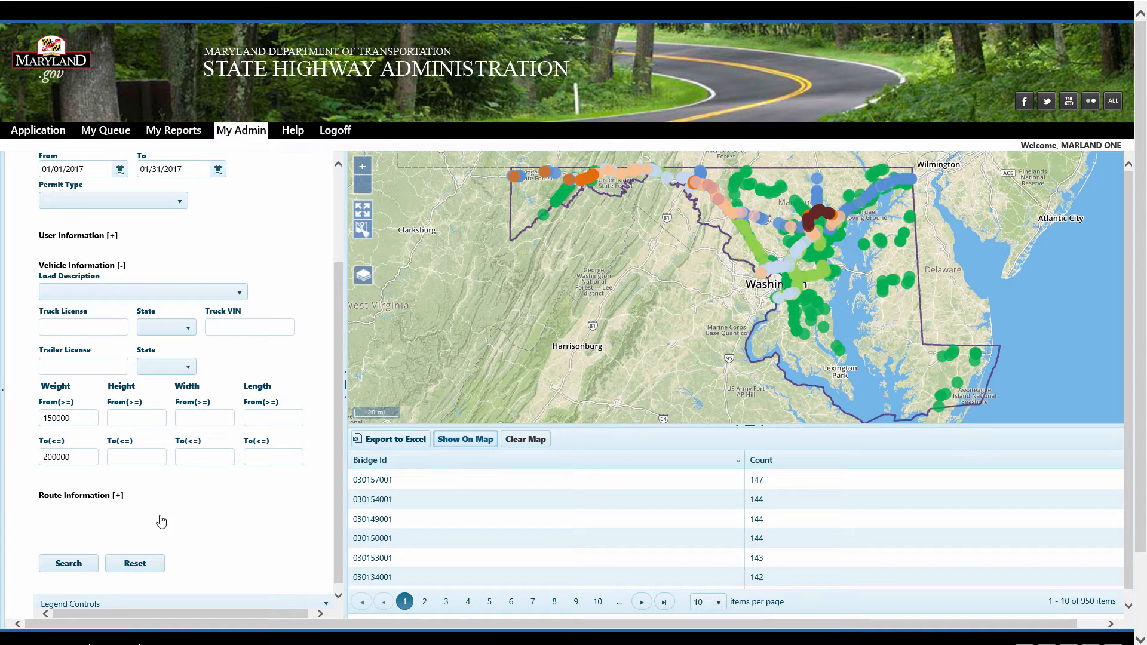
Change the filter to a minimum weight of 200000 and minimum height of 15, search and map the results
{"action": "left_click_drag", "start_coordinate": [83, 458], "coordinate": [11, 462]}
{"action": "key", "text": "BackSpace"}
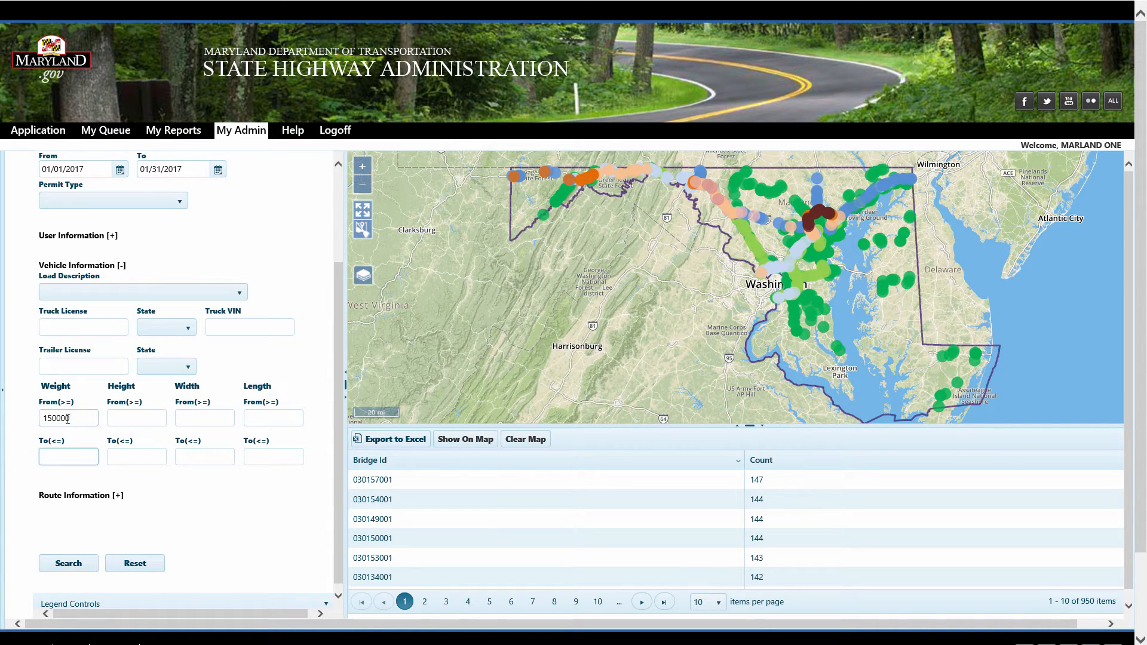
{"action": "left_click_drag", "start_coordinate": [81, 416], "coordinate": [2, 411]}
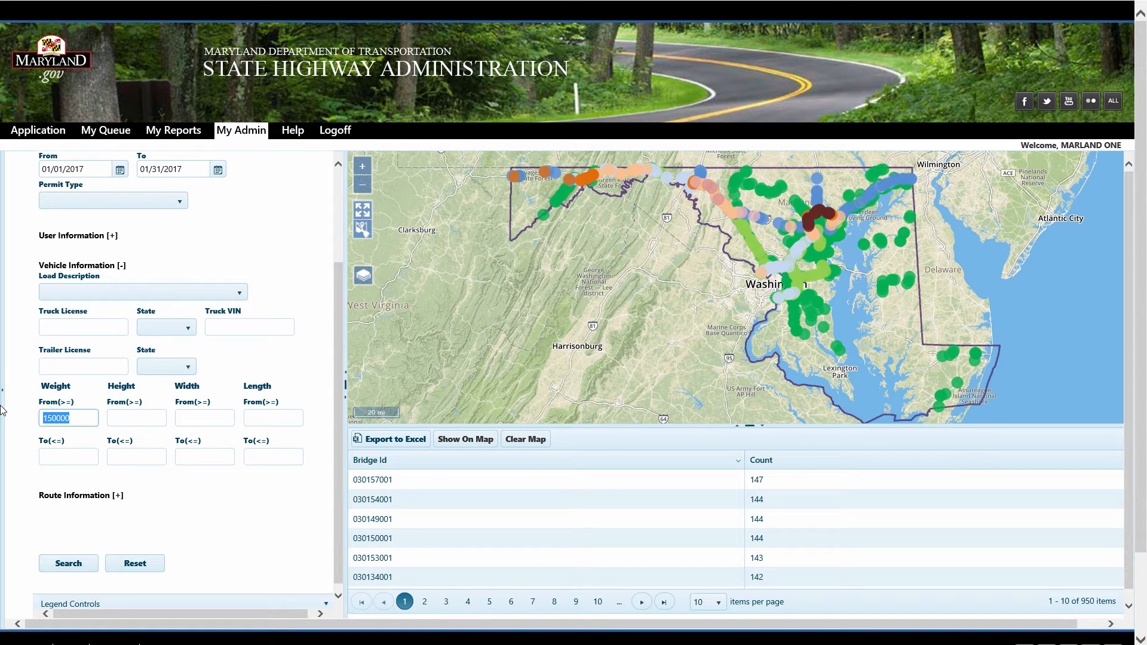
{"action": "type", "text": "200000"}
{"action": "key", "text": "Tab"}
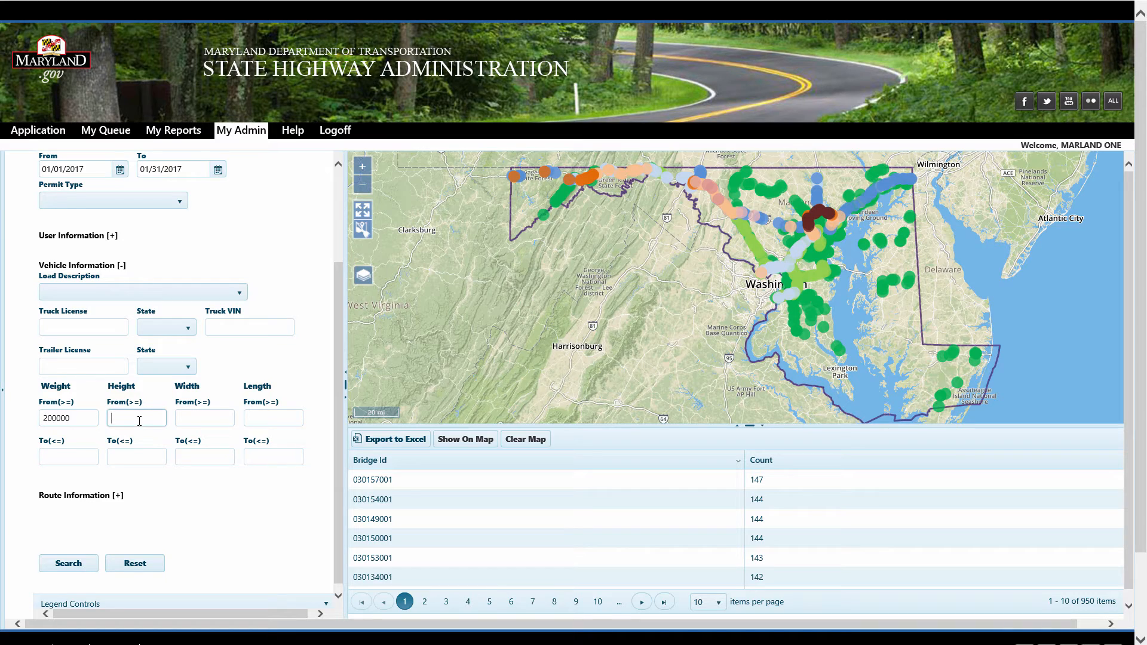
{"action": "type", "text": "15"}
{"action": "key", "text": "Tab"}
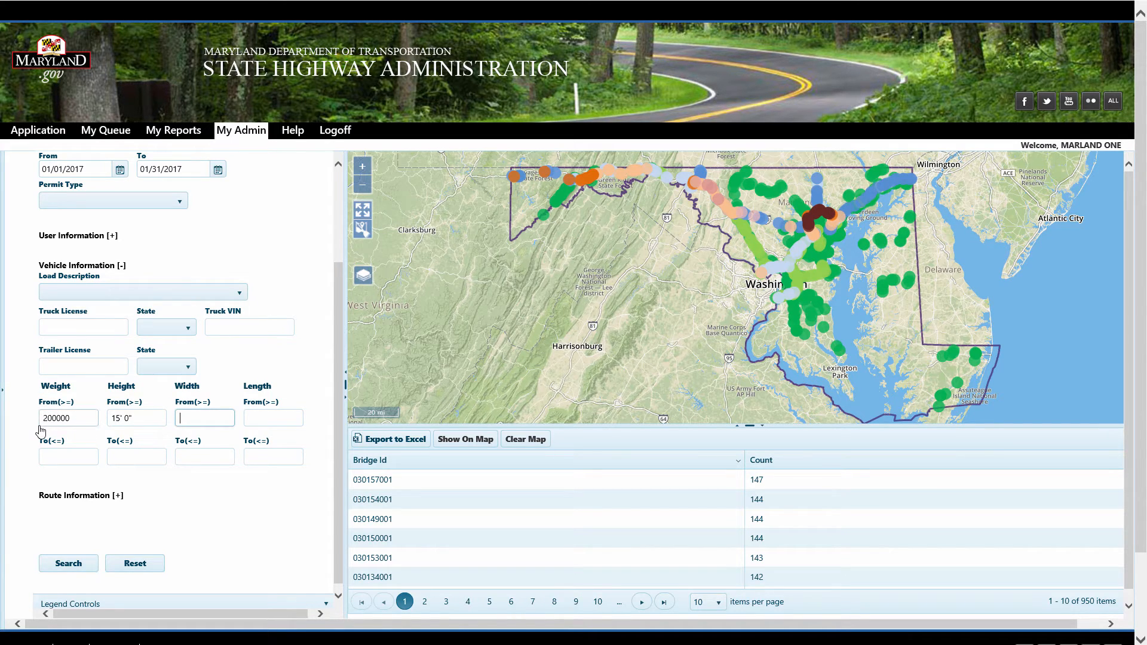
{"action": "left_click", "coordinate": [74, 565]}
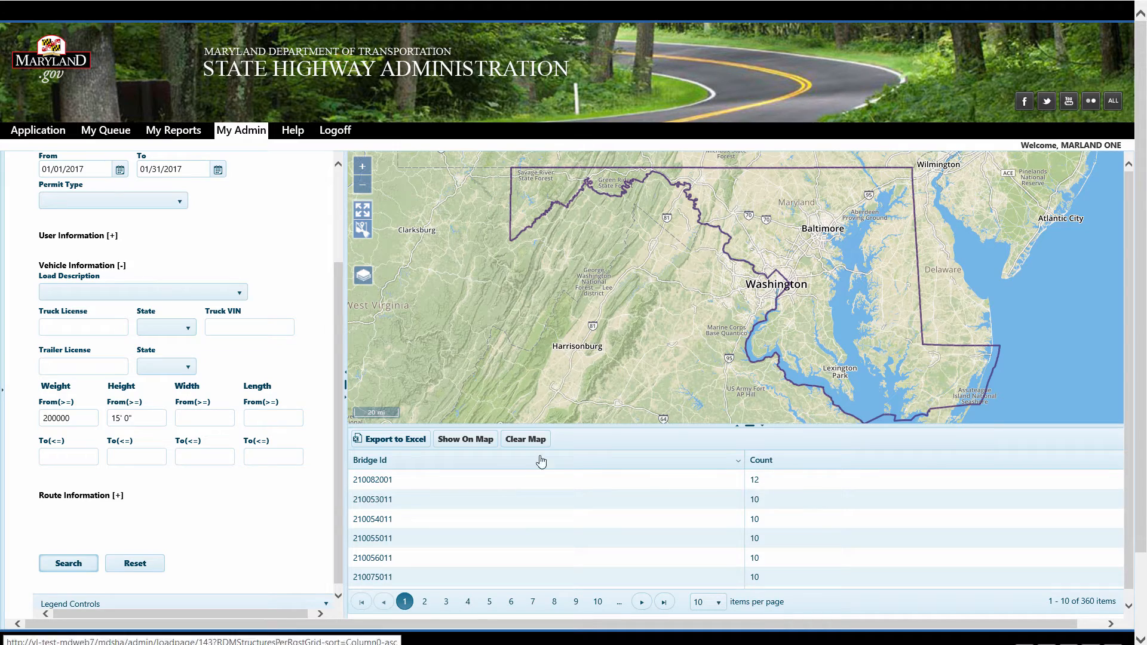
{"action": "left_click", "coordinate": [466, 441]}
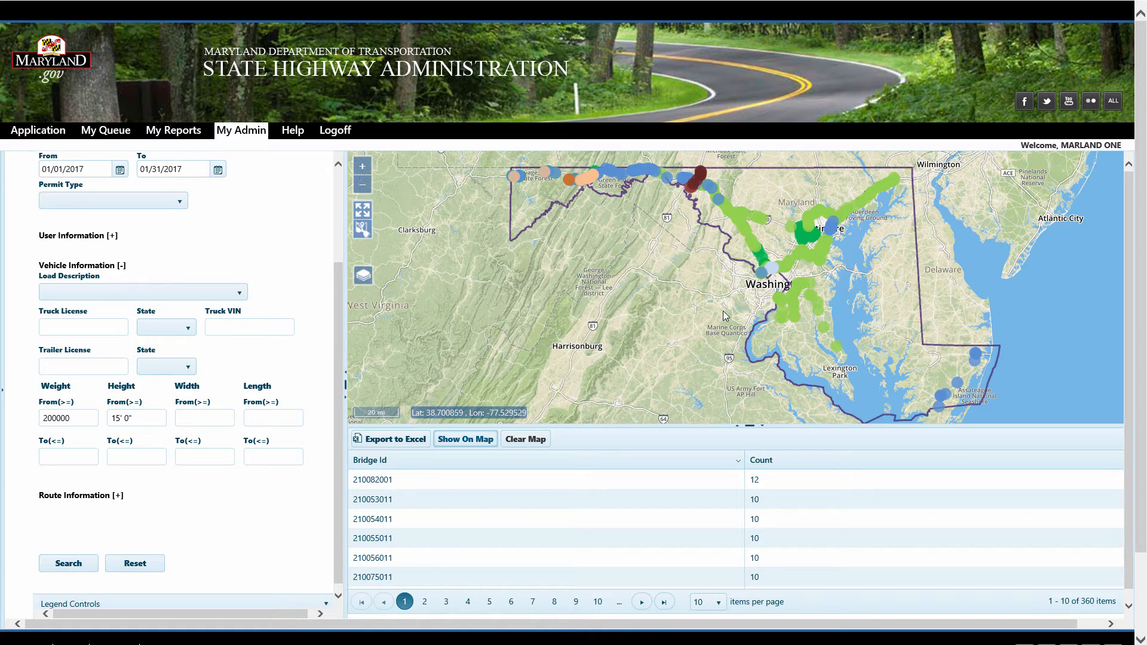
Clear the weight and height filters, set a minimum width of 15, search and map the results
{"action": "double_click", "coordinate": [73, 417]}
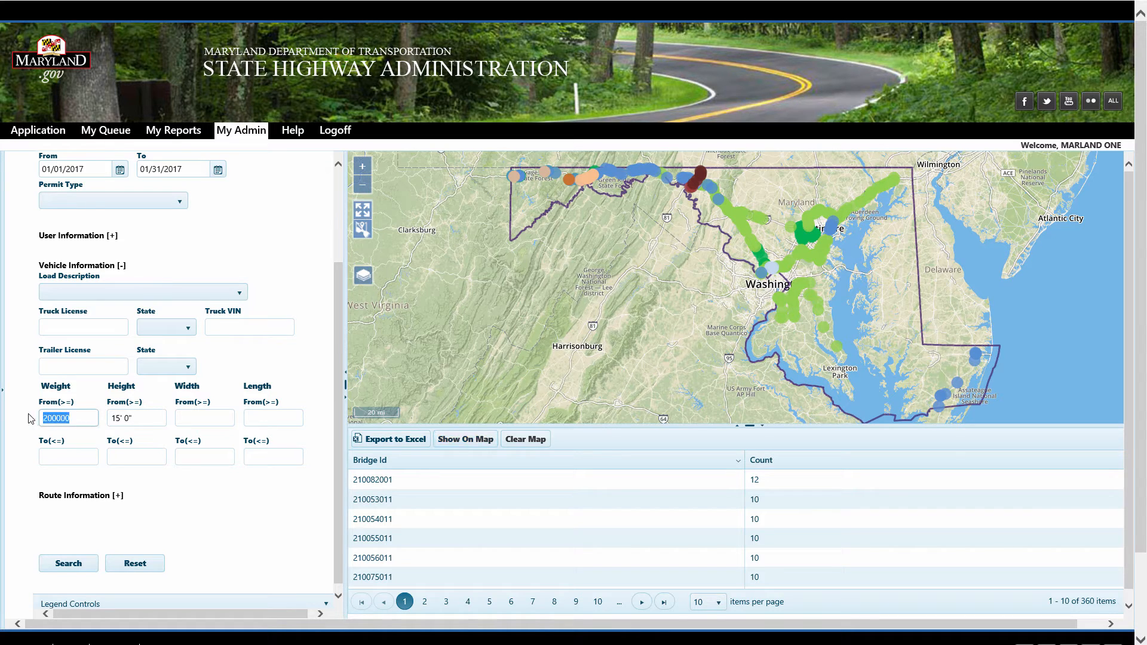
{"action": "key", "text": "BackSpace"}
{"action": "double_click", "coordinate": [123, 417]}
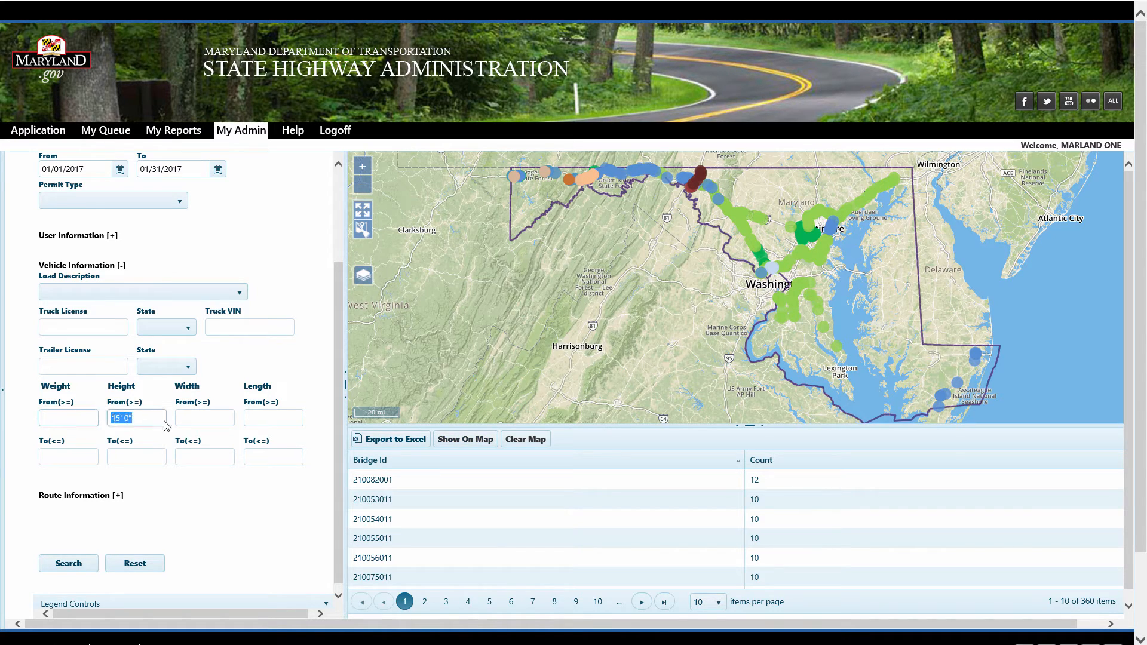
{"action": "key", "text": "BackSpace"}
{"action": "left_click", "coordinate": [201, 417]}
{"action": "type", "text": "15"}
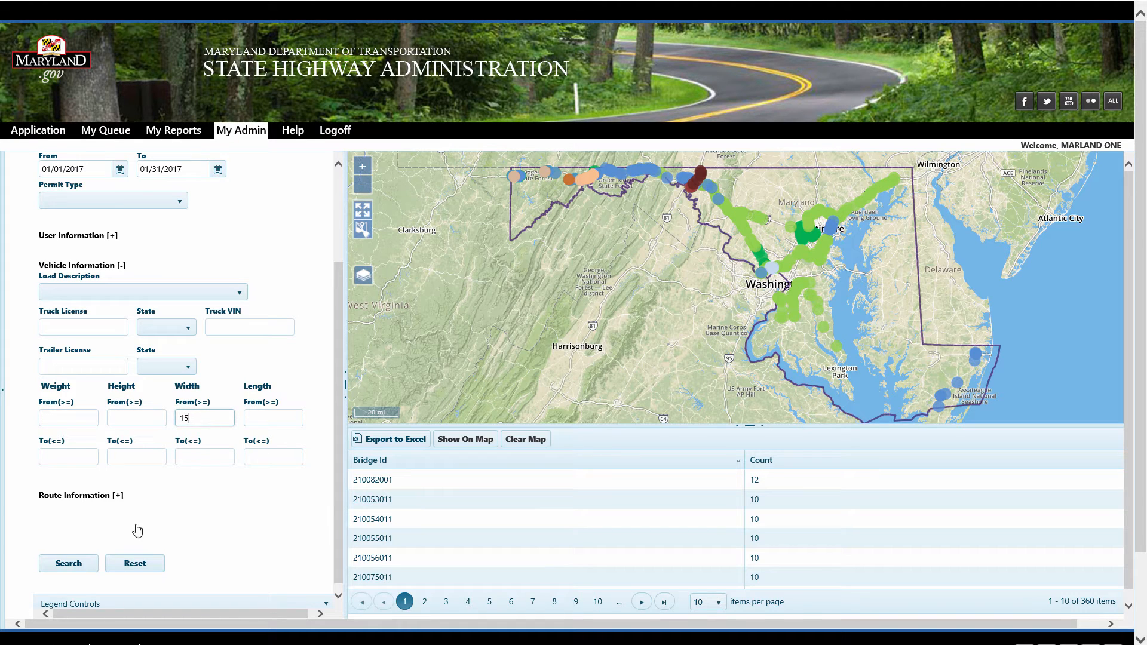
{"action": "left_click", "coordinate": [68, 563]}
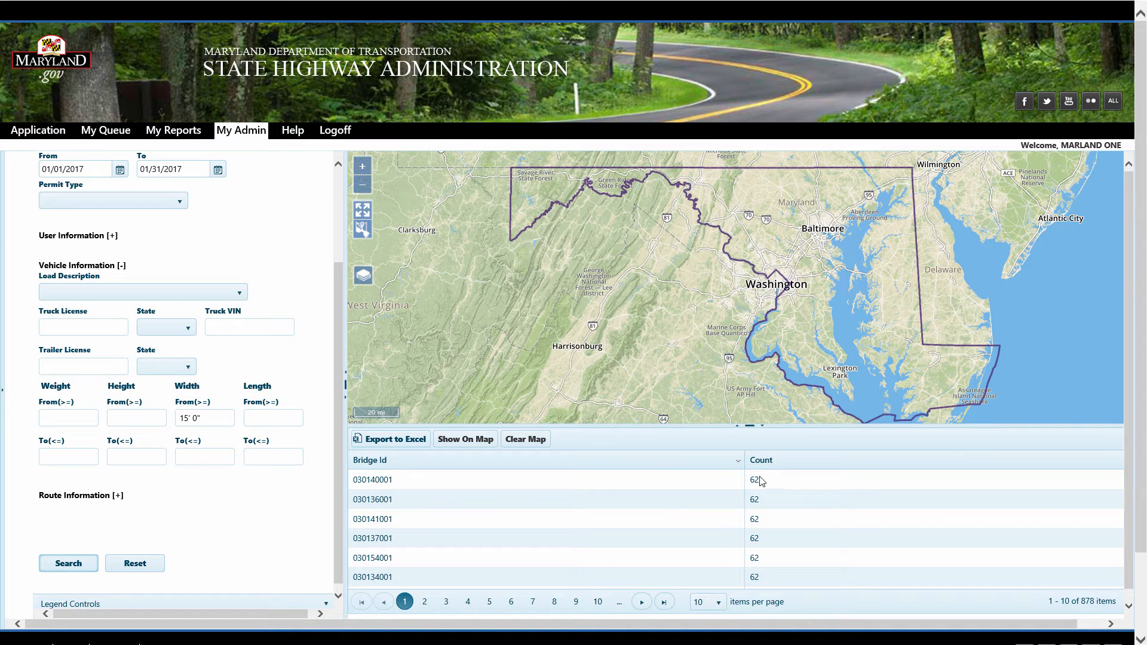
{"action": "left_click", "coordinate": [465, 440]}
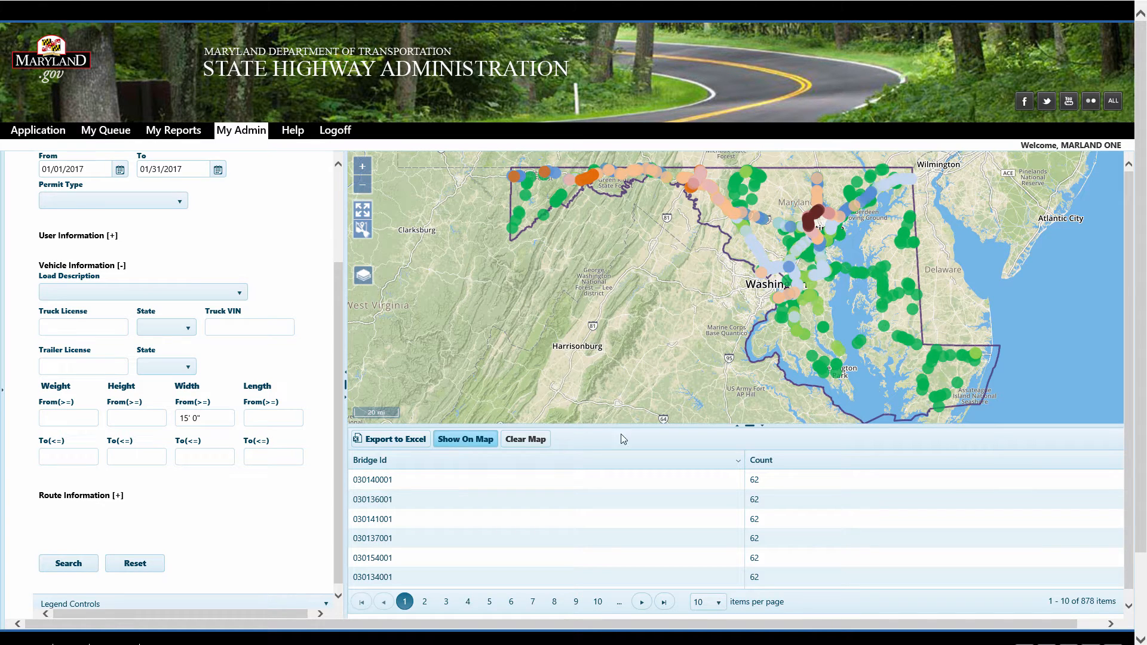
Add a minimum height of 15 alongside the width filter, search and show the results on the map
{"action": "left_click", "coordinate": [148, 419]}
{"action": "type", "text": "15"}
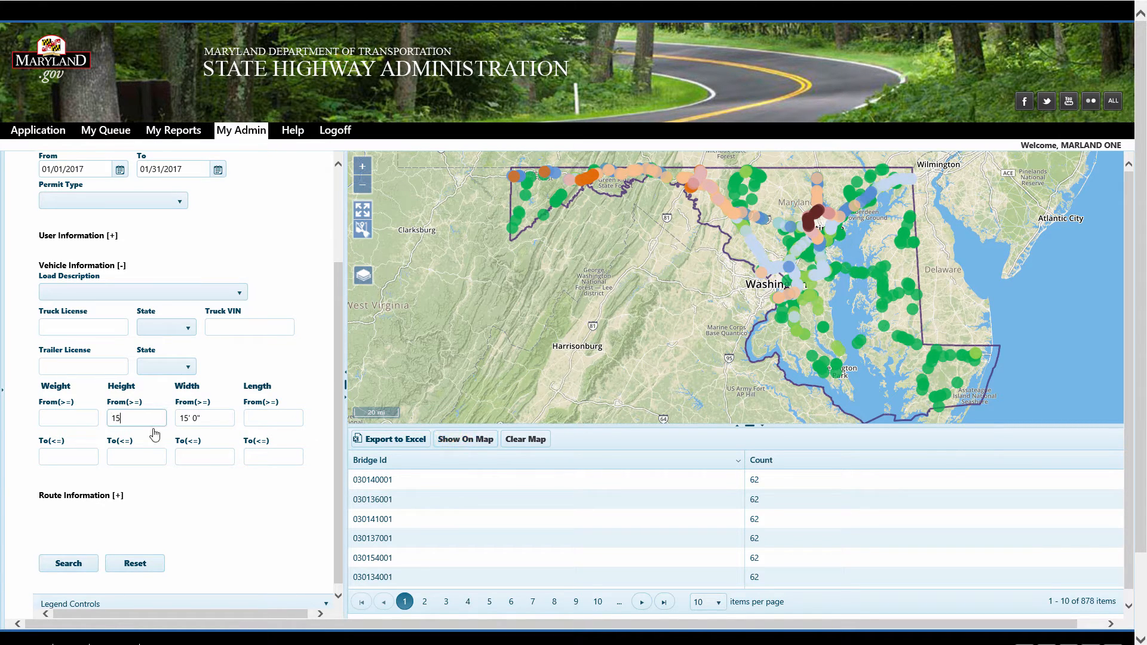
{"action": "key", "text": "Tab"}
{"action": "left_click", "coordinate": [98, 564]}
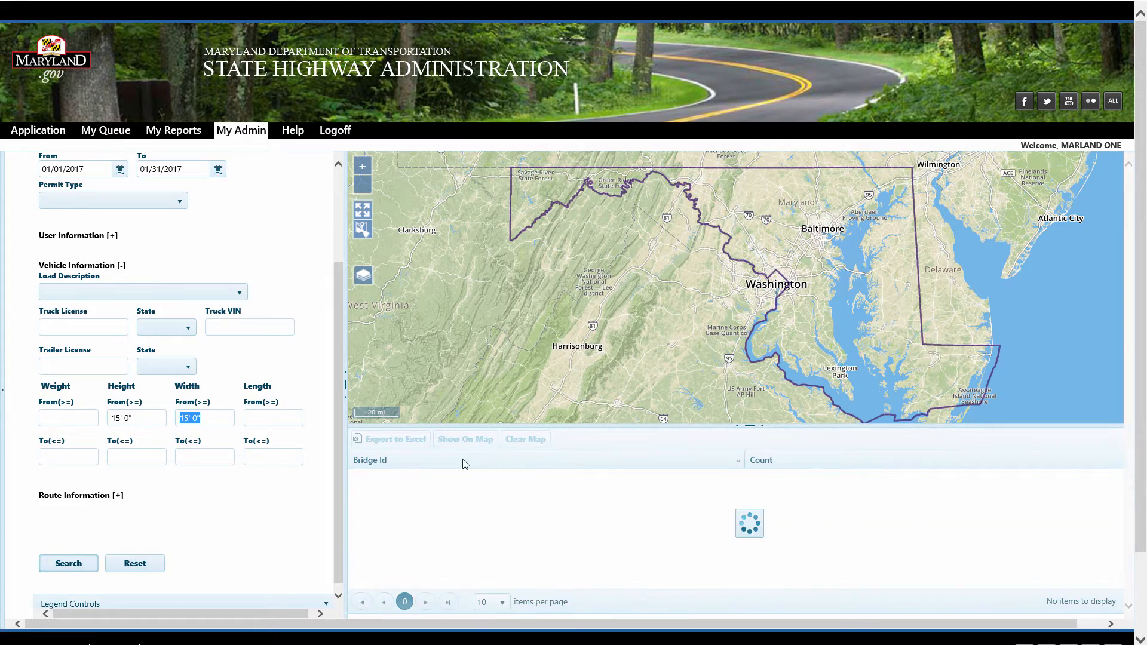
{"action": "left_click", "coordinate": [472, 442]}
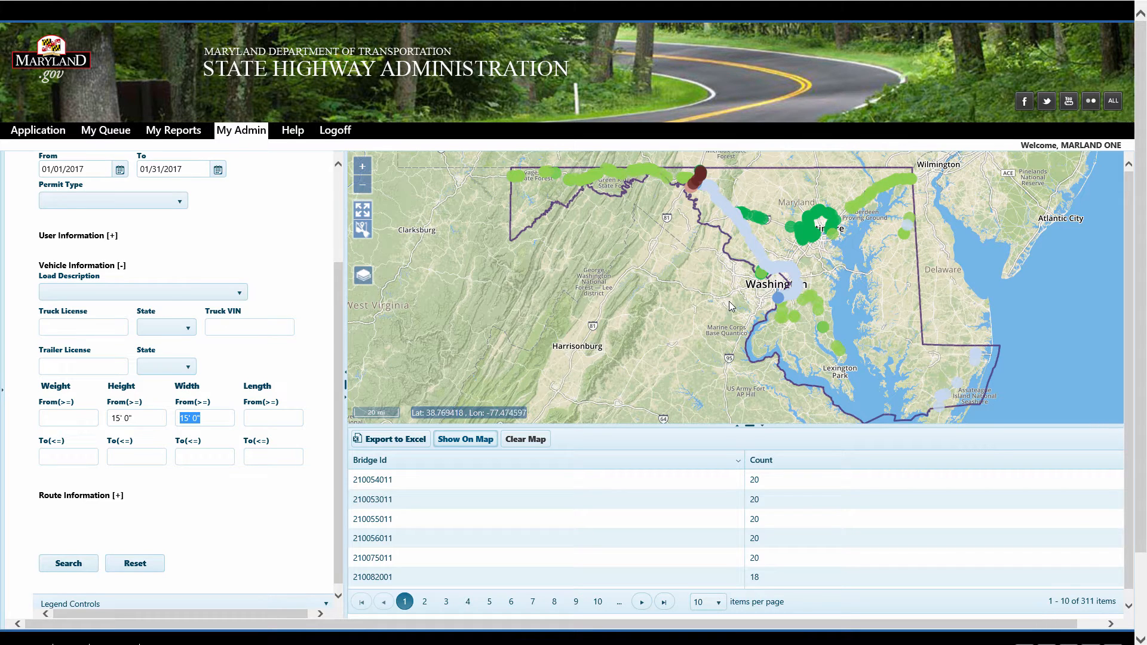
Switch the data to mine to #Times Specific Bridge Crossed Over, keeping the filters, and enter bridge ID 030166001
{"action": "left_click_drag", "start_coordinate": [338, 314], "coordinate": [255, 225]}
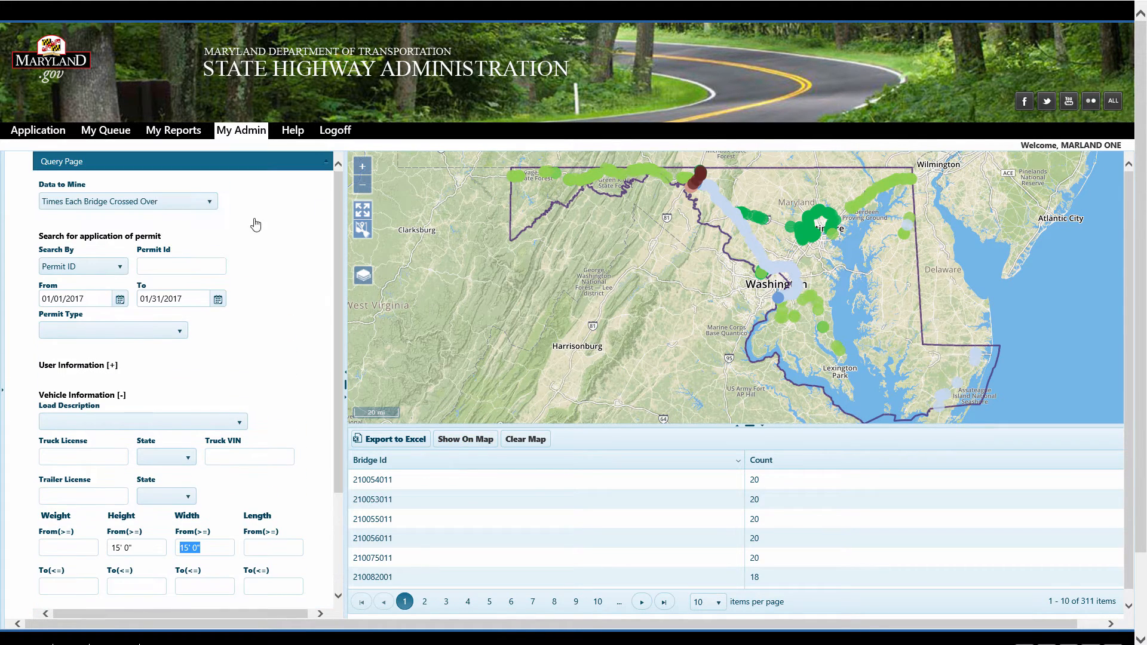
{"action": "left_click", "coordinate": [174, 203]}
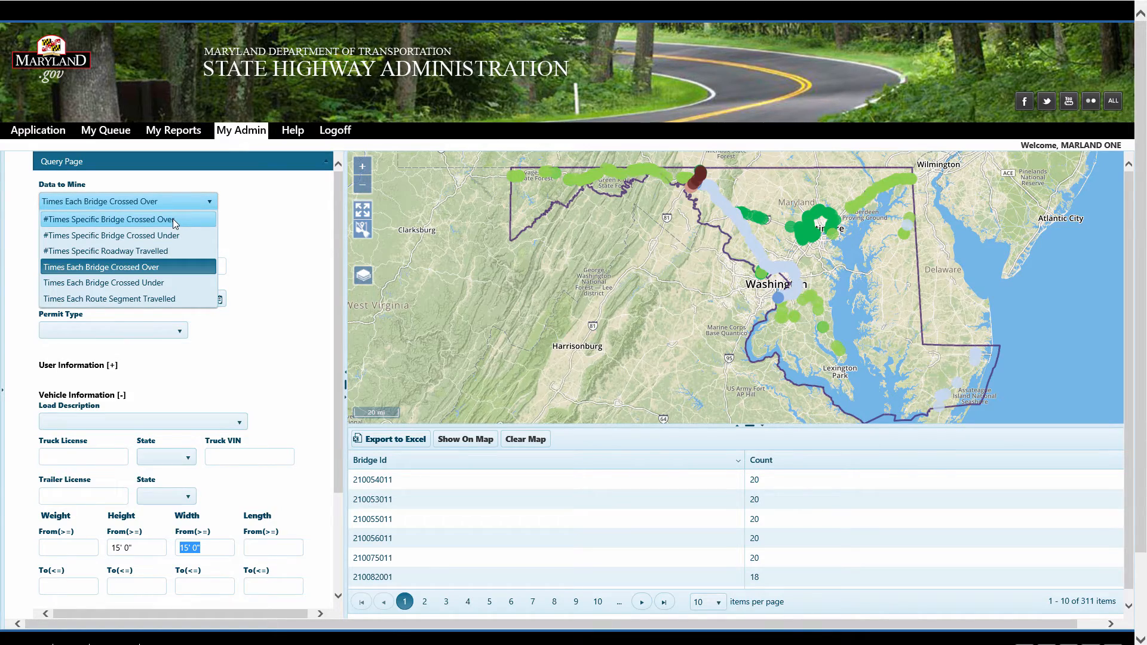
{"action": "left_click", "coordinate": [173, 218]}
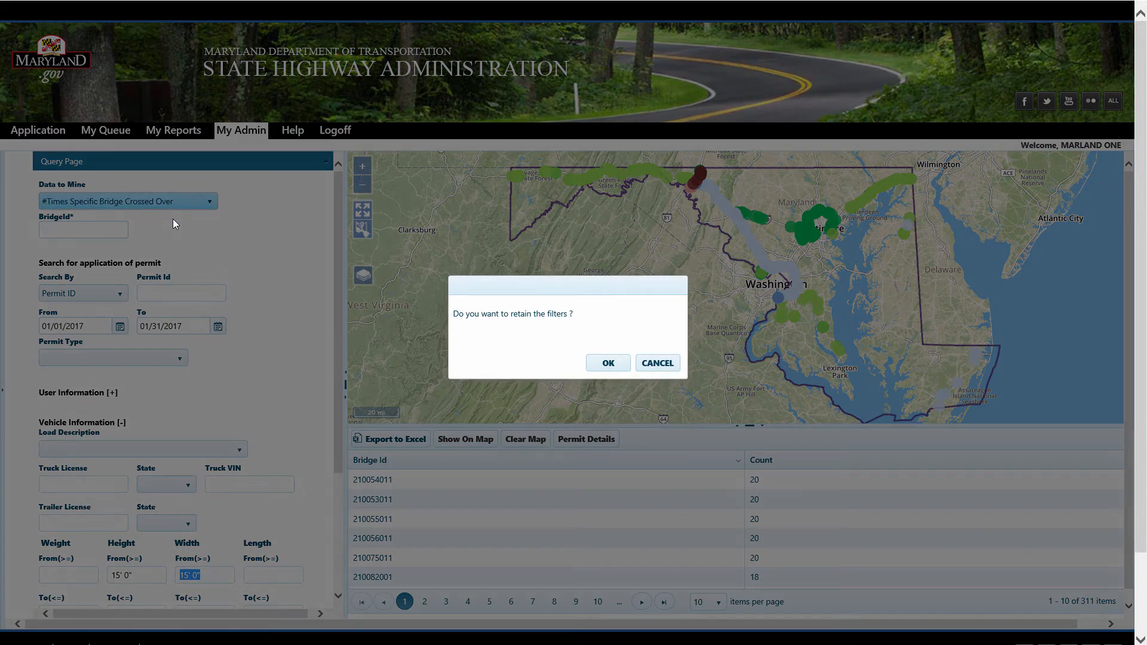
{"action": "left_click", "coordinate": [610, 368]}
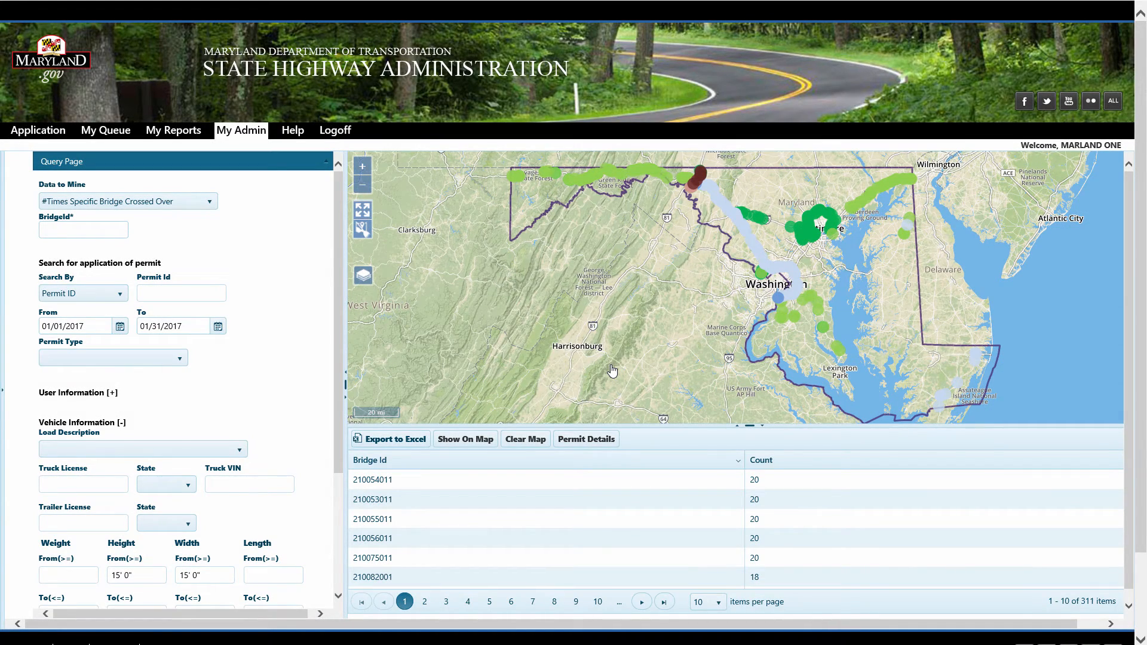
{"action": "left_click", "coordinate": [120, 228]}
{"action": "type", "text": "030"}
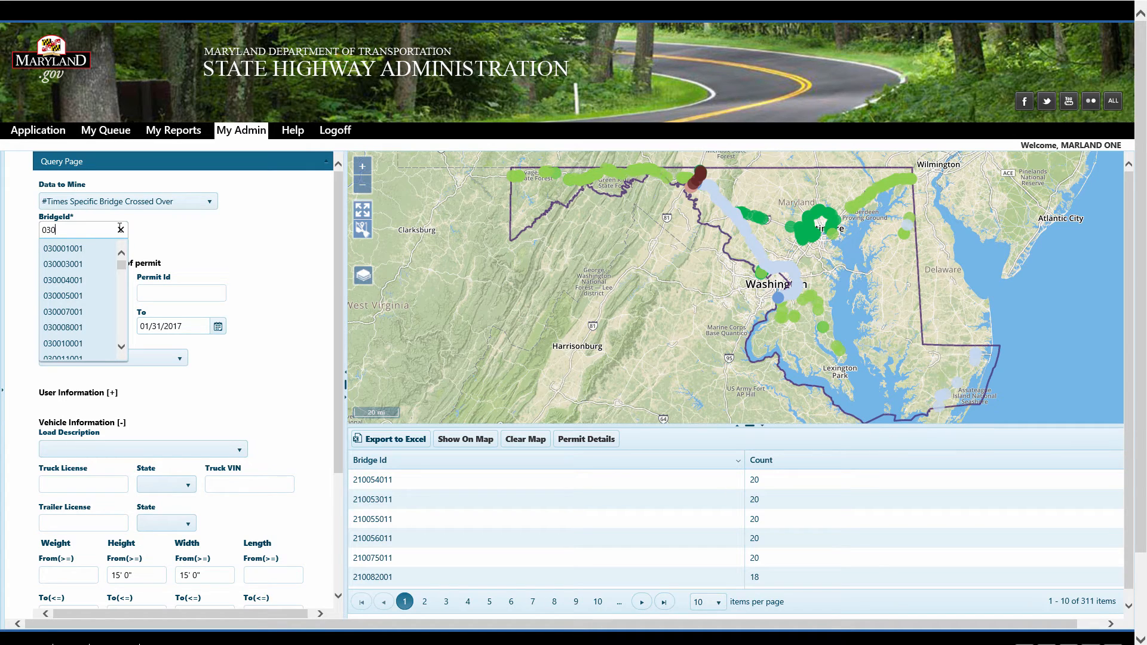
{"action": "type", "text": "166"}
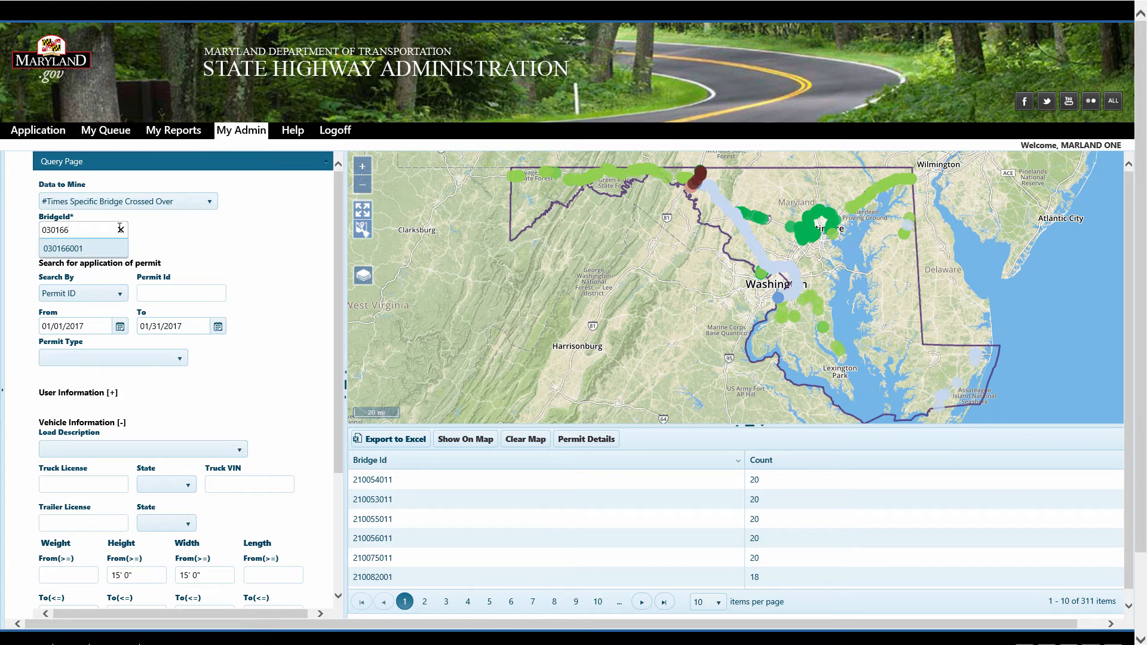
{"action": "key", "text": "Down"}
{"action": "key", "text": "Return"}
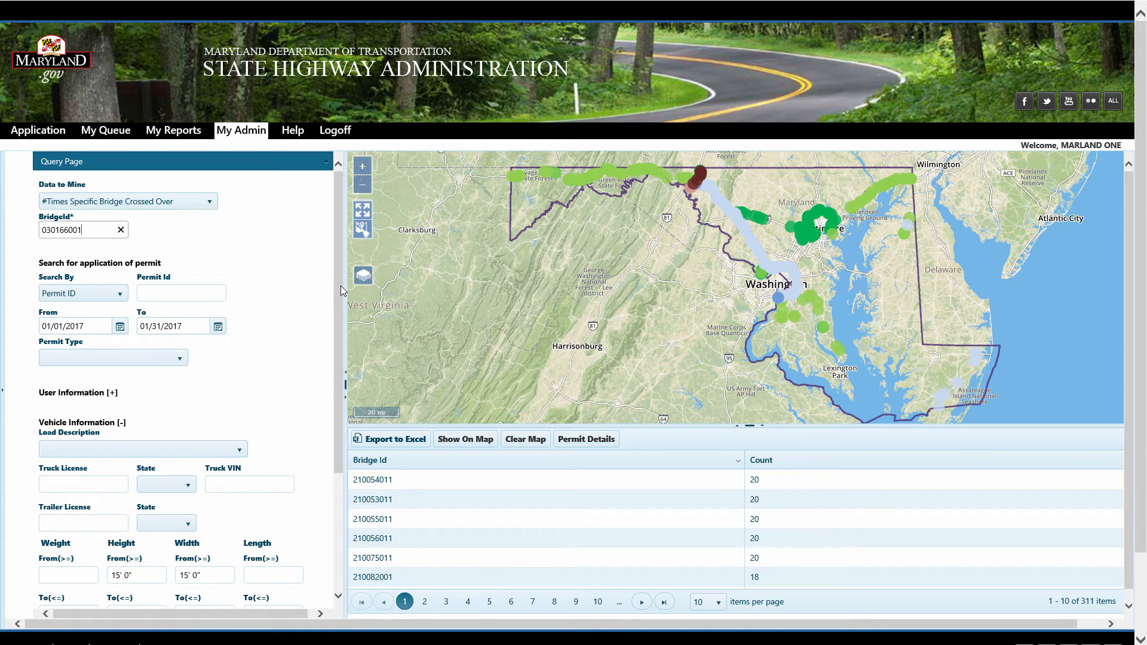
Search for the bridge's crossings and show the result on the map
{"action": "left_click_drag", "start_coordinate": [341, 285], "coordinate": [339, 328]}
{"action": "scroll", "coordinate": [328, 412], "scroll_direction": "down", "scroll_amount": 1}
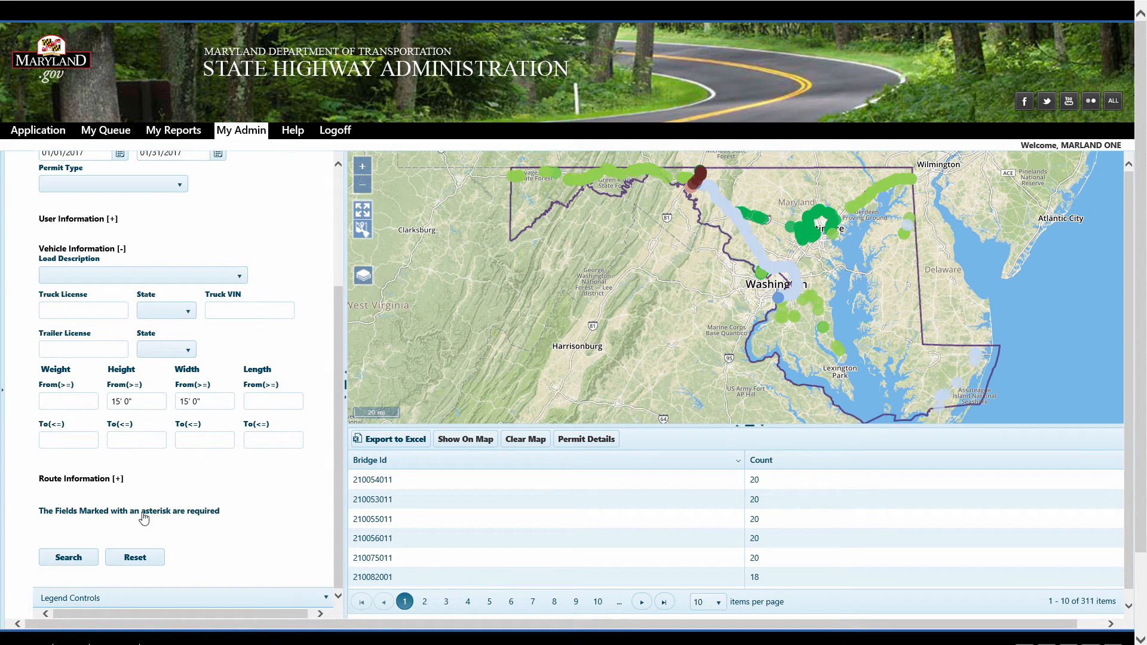
{"action": "left_click", "coordinate": [82, 557]}
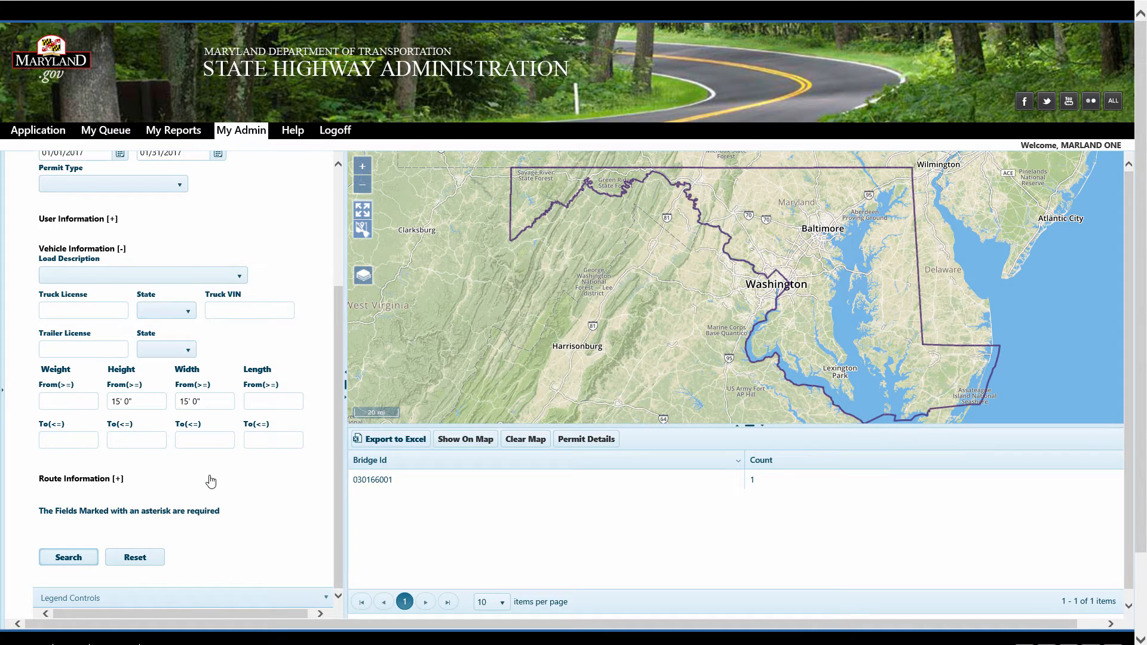
{"action": "left_click", "coordinate": [445, 436]}
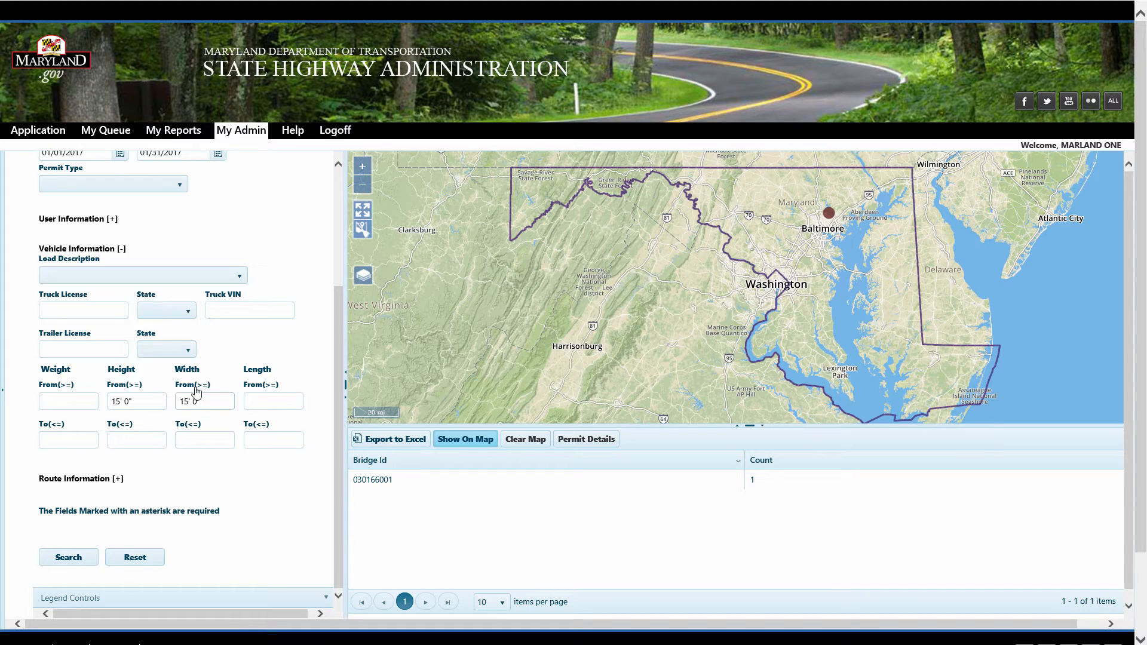
Clear the height and width filters, rerun the search and show the bridge on the map
{"action": "left_click_drag", "start_coordinate": [332, 332], "coordinate": [328, 215]}
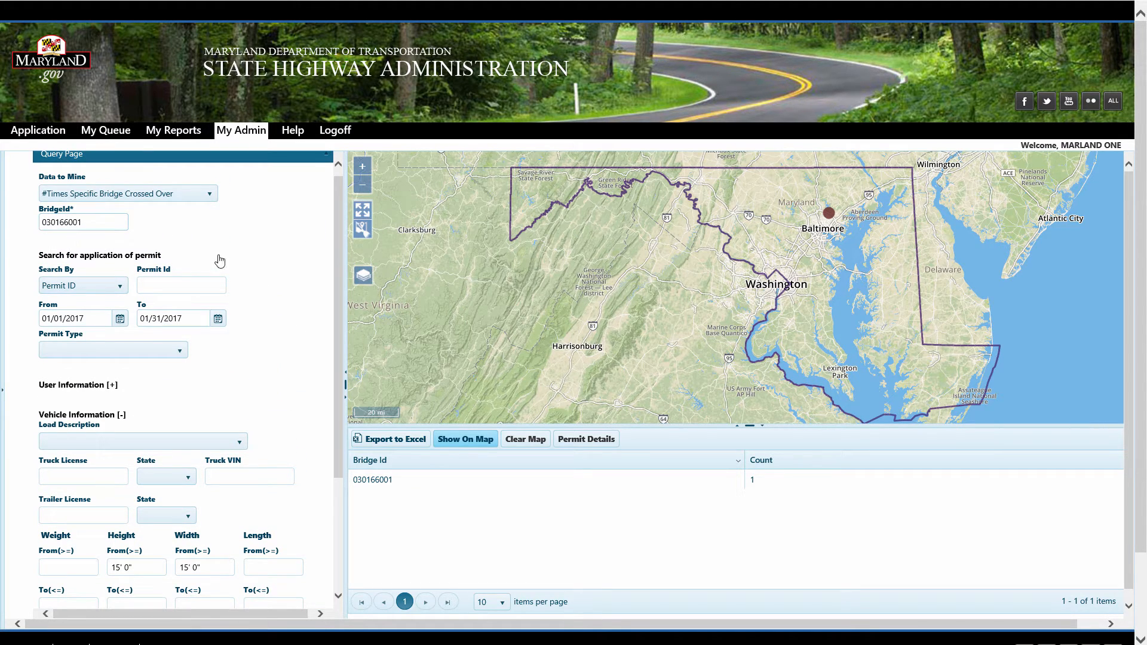
{"action": "left_click_drag", "start_coordinate": [338, 259], "coordinate": [314, 413]}
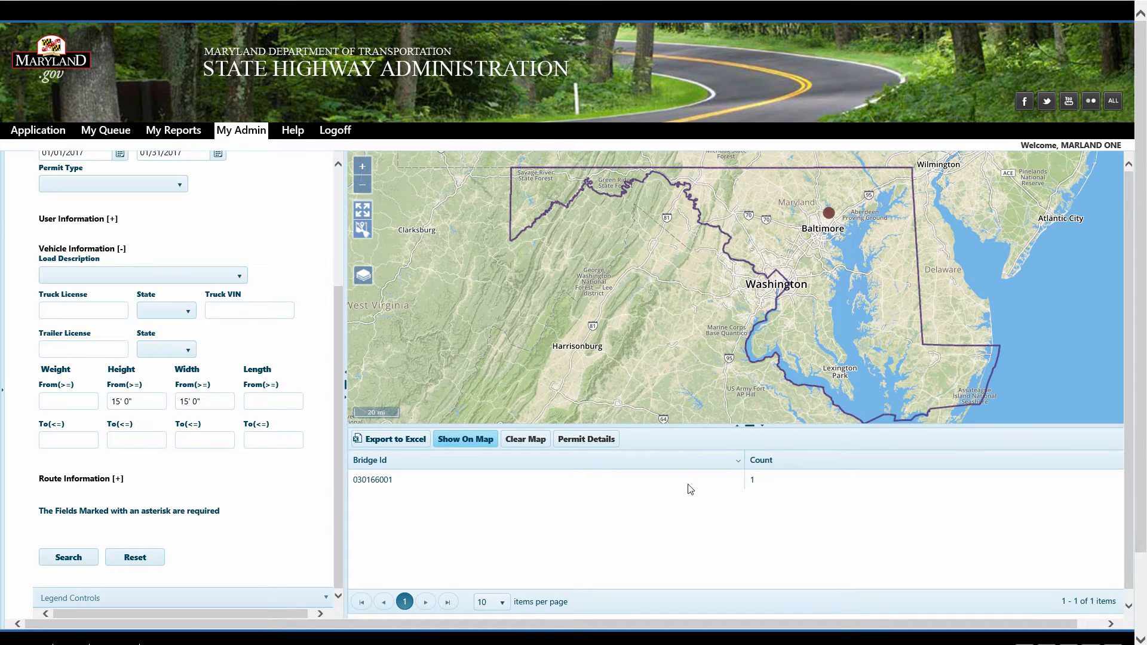
{"action": "left_click_drag", "start_coordinate": [151, 404], "coordinate": [96, 400]}
{"action": "key", "text": "BackSpace"}
{"action": "left_click_drag", "start_coordinate": [176, 400], "coordinate": [212, 406]}
{"action": "key", "text": "BackSpace"}
{"action": "left_click", "coordinate": [70, 560]}
{"action": "left_click", "coordinate": [466, 439]}
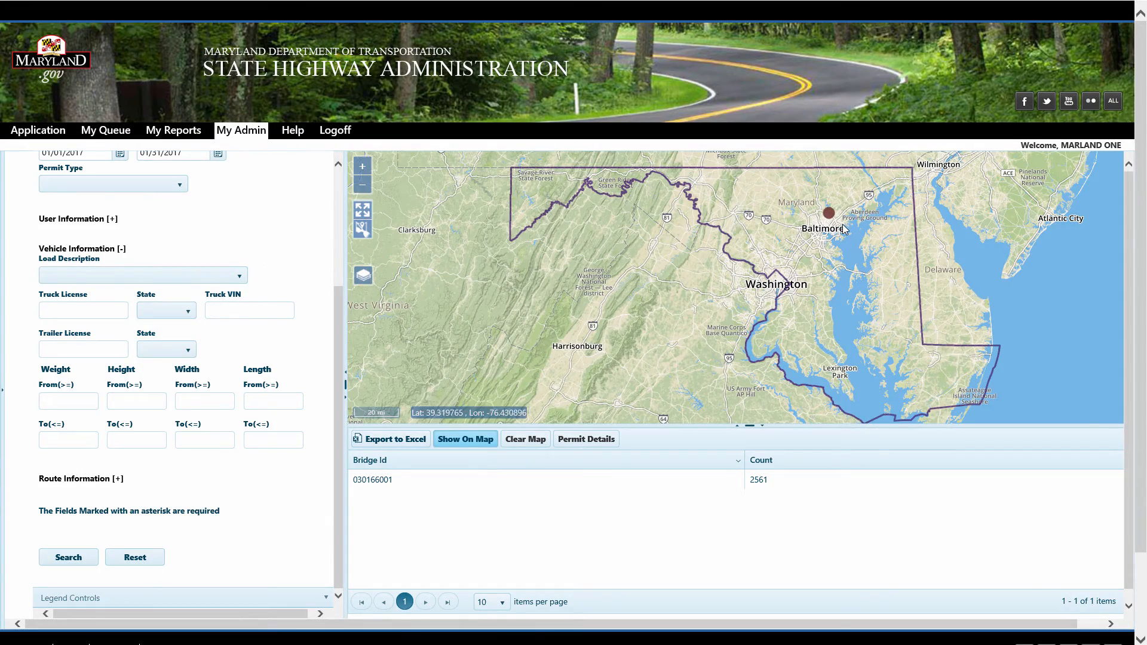
Zoom the map in to the bridge's location and select its result row to highlight it
{"action": "scroll", "coordinate": [843, 224], "scroll_direction": "up", "scroll_amount": 4}
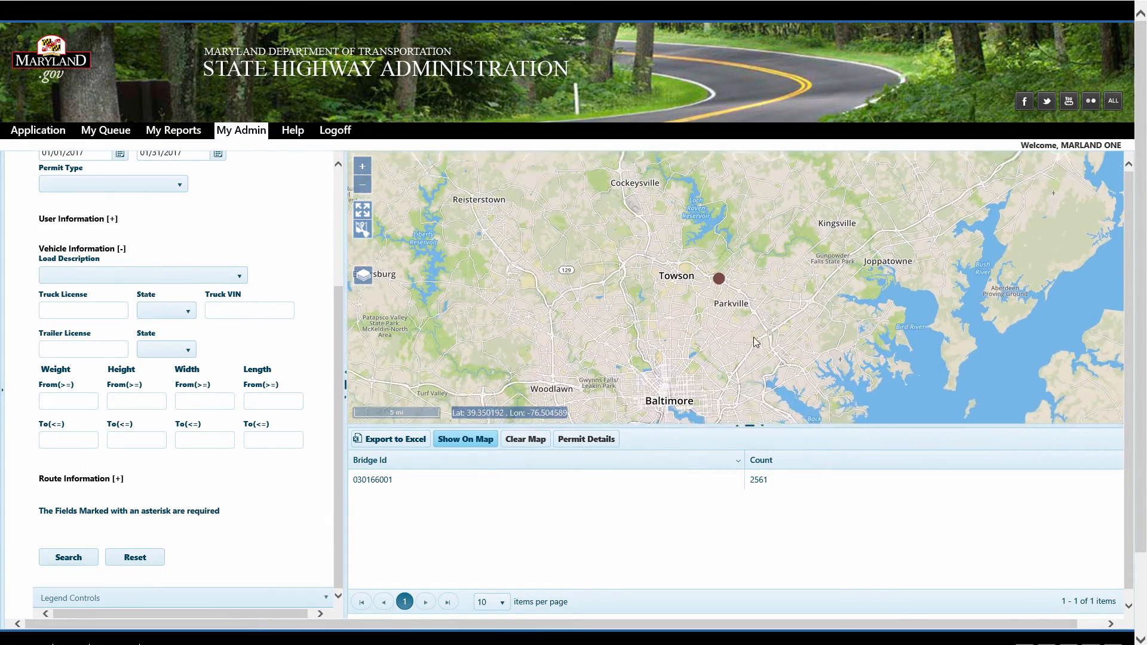
{"action": "scroll", "coordinate": [754, 342], "scroll_direction": "up", "scroll_amount": 4}
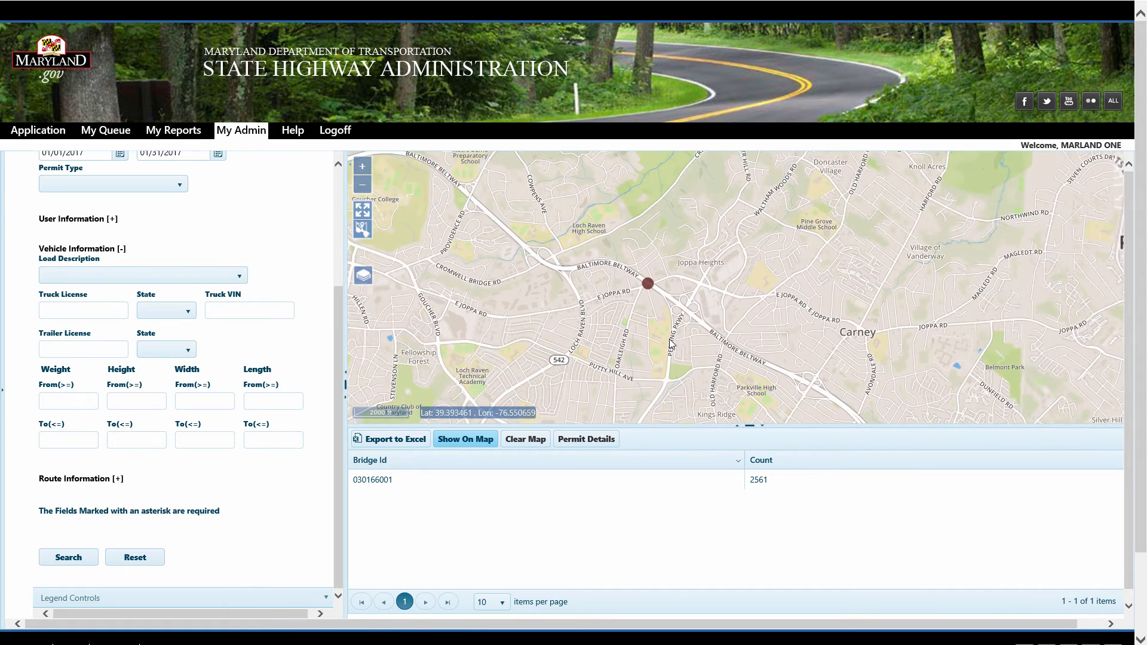
{"action": "scroll", "coordinate": [672, 344], "scroll_direction": "up", "scroll_amount": 1}
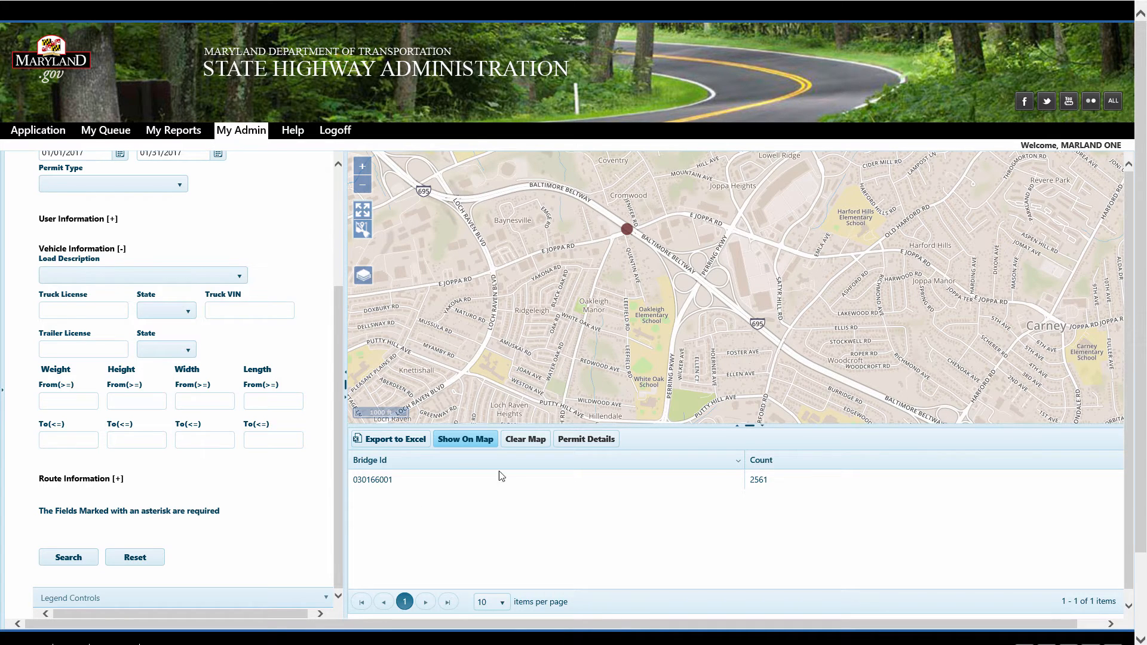
{"action": "left_click", "coordinate": [467, 487]}
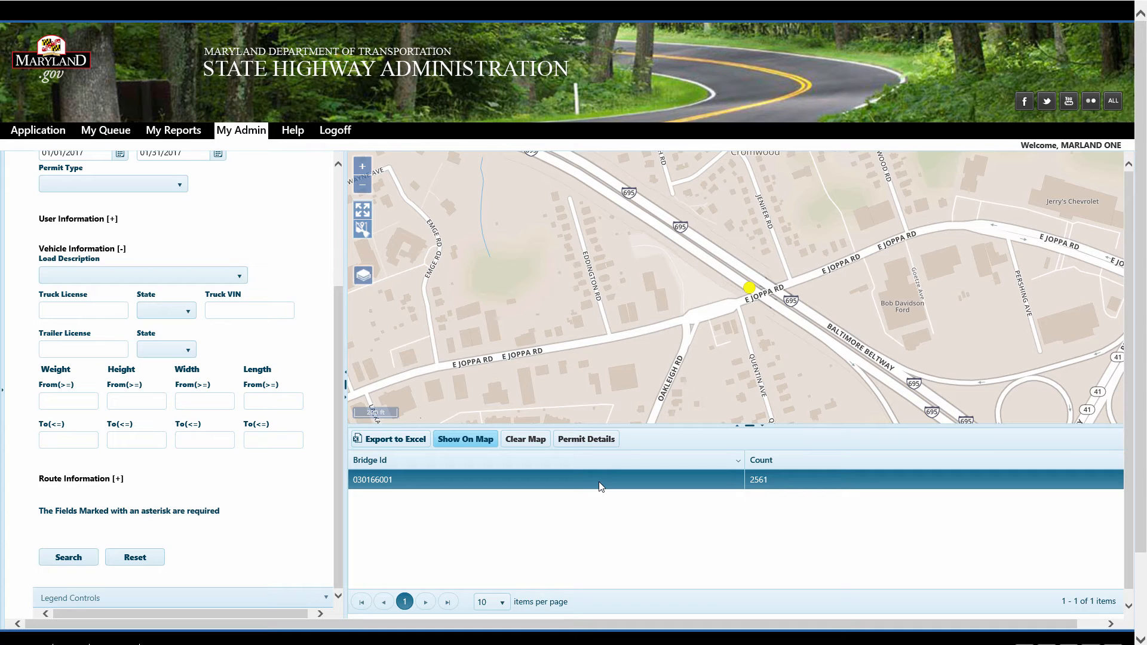
{"action": "left_click", "coordinate": [397, 442]}
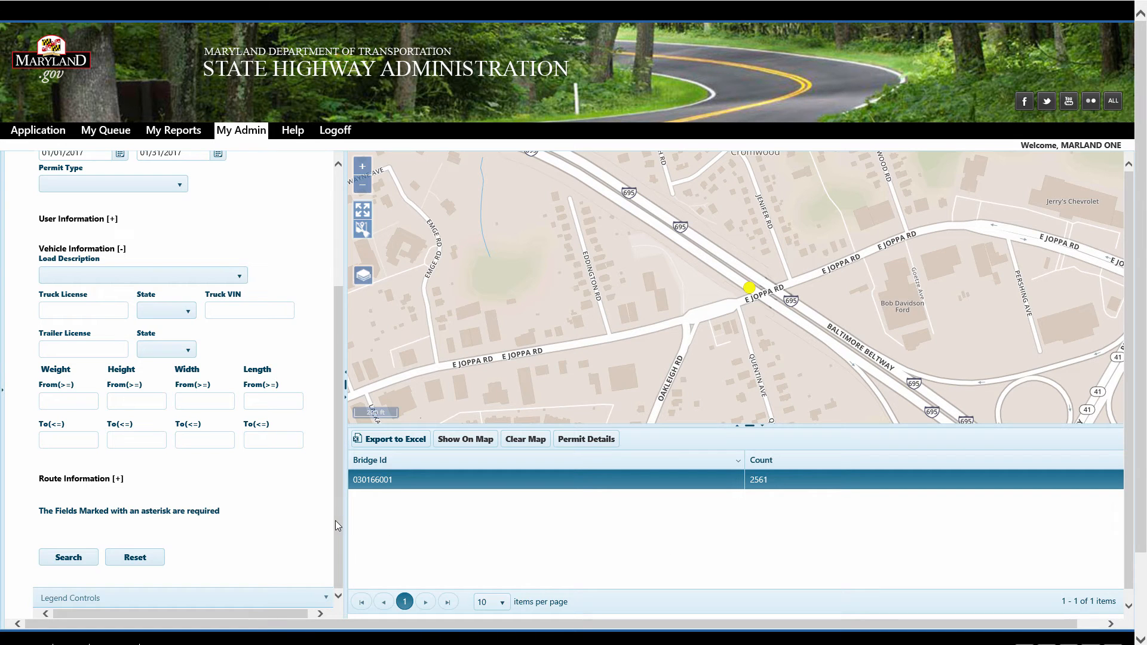
Switch the data to mine to Times Each Route Segment Travelled, keeping the filters, search and show results on the map
{"action": "left_click_drag", "start_coordinate": [336, 521], "coordinate": [353, 333]}
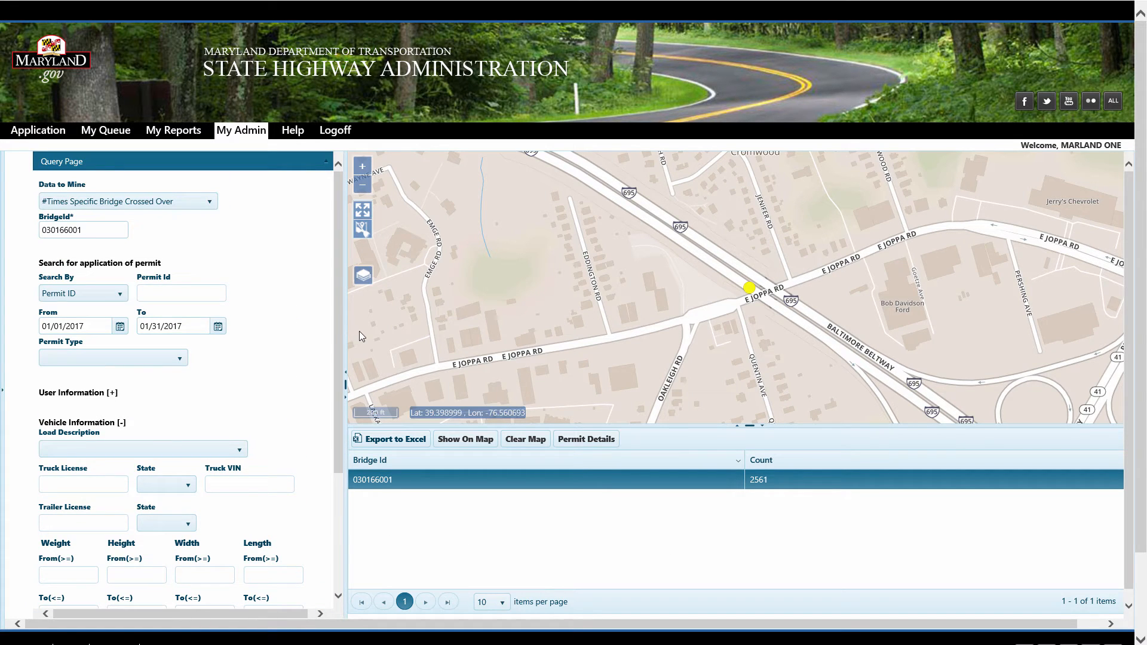
{"action": "left_click", "coordinate": [170, 206]}
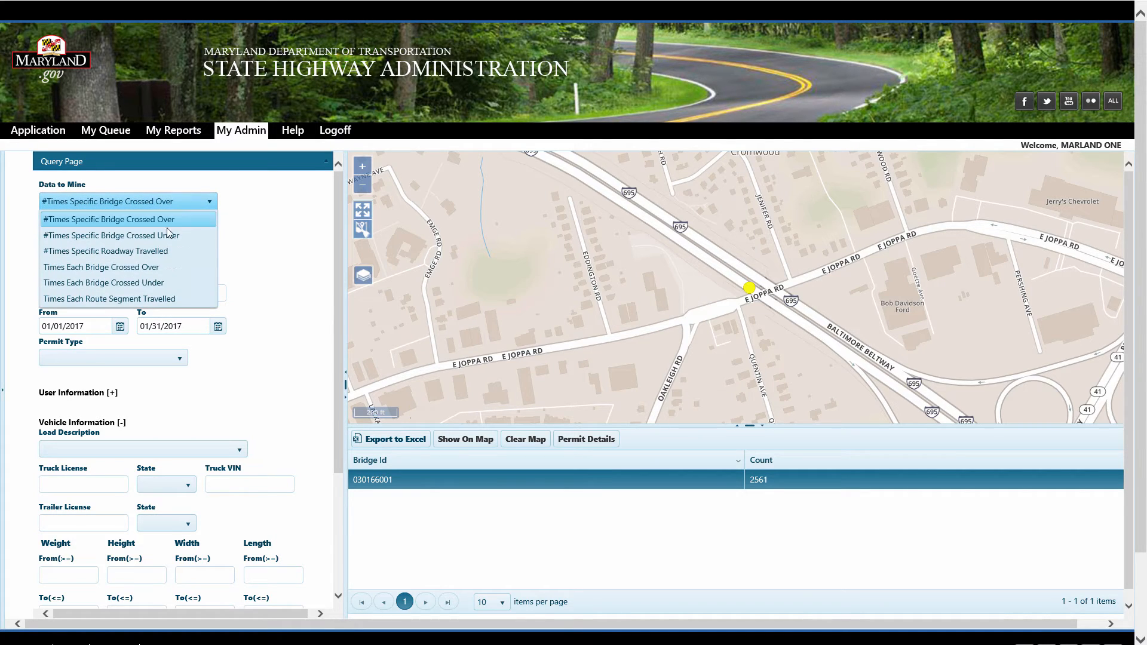
{"action": "left_click", "coordinate": [156, 299]}
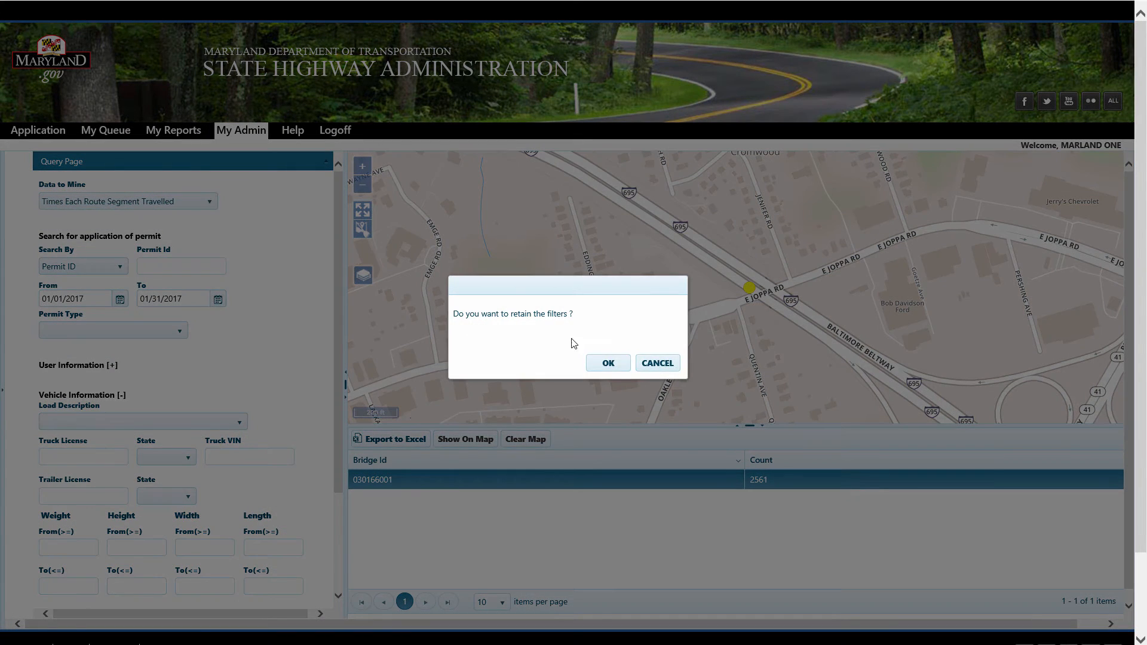
{"action": "left_click", "coordinate": [607, 361]}
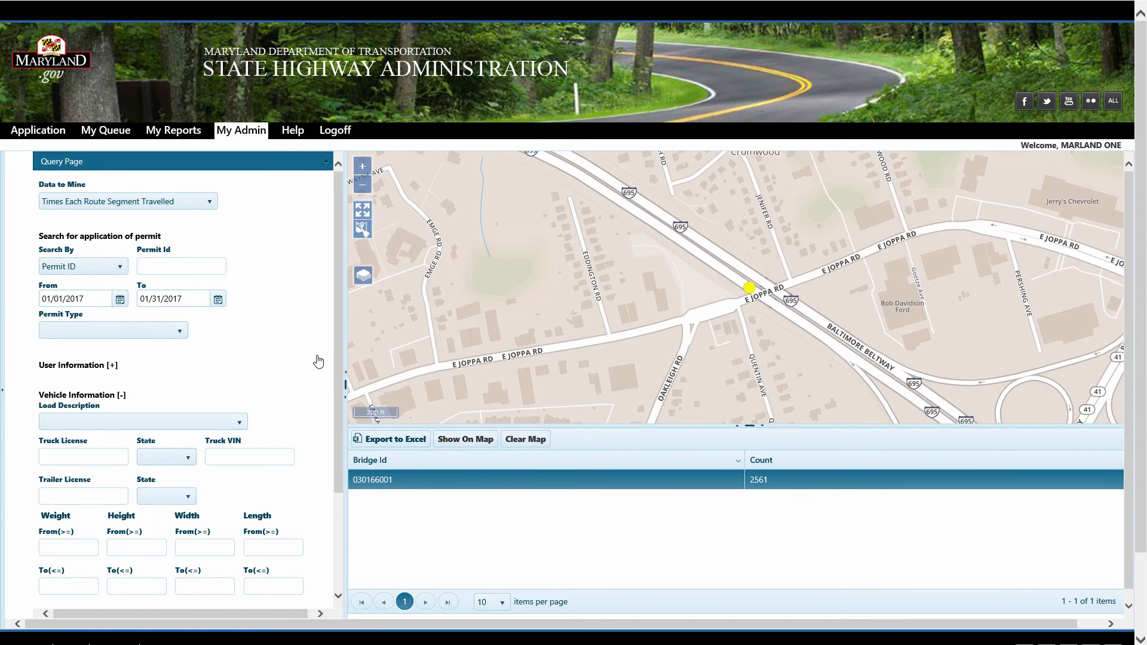
{"action": "left_click_drag", "start_coordinate": [339, 349], "coordinate": [348, 476]}
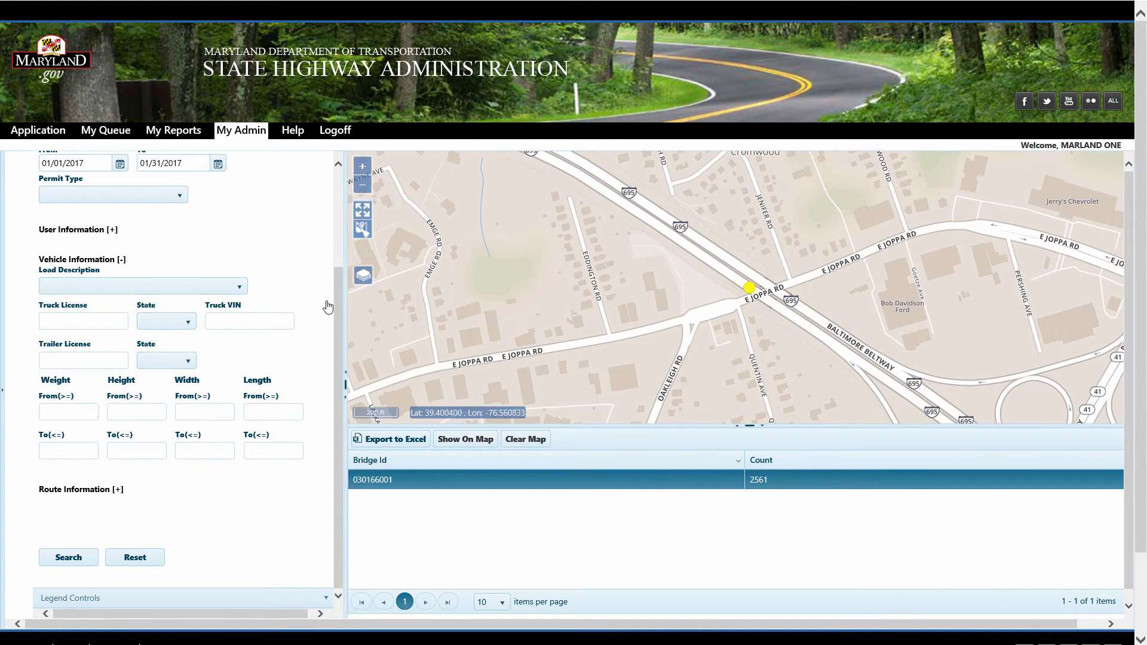
{"action": "left_click", "coordinate": [68, 557]}
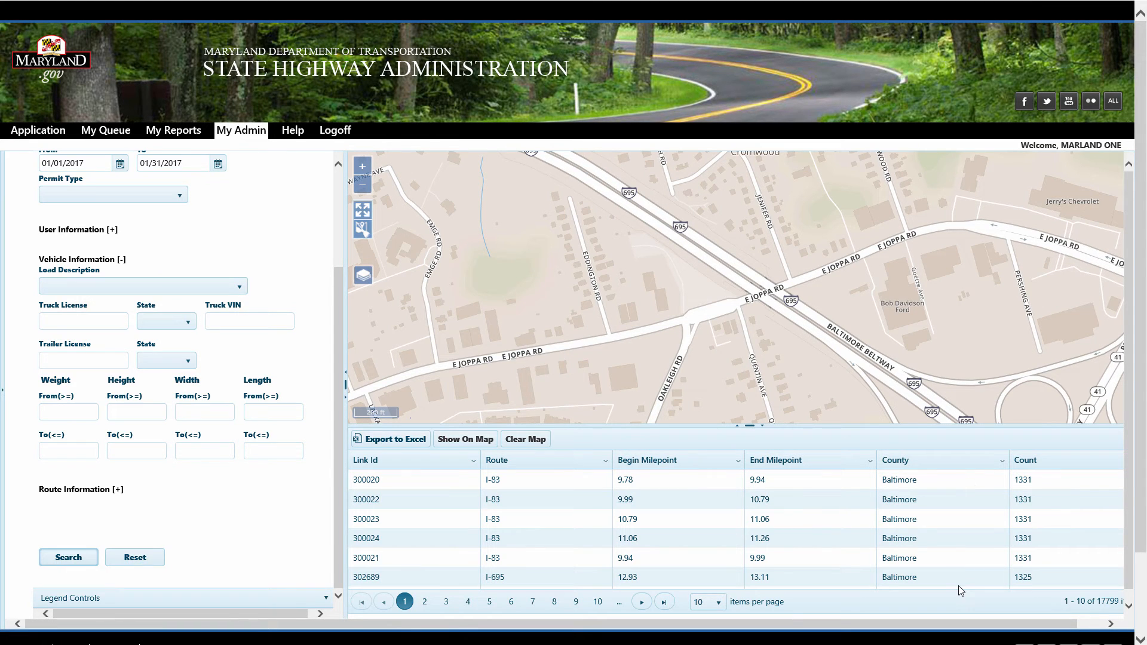
{"action": "left_click", "coordinate": [460, 441]}
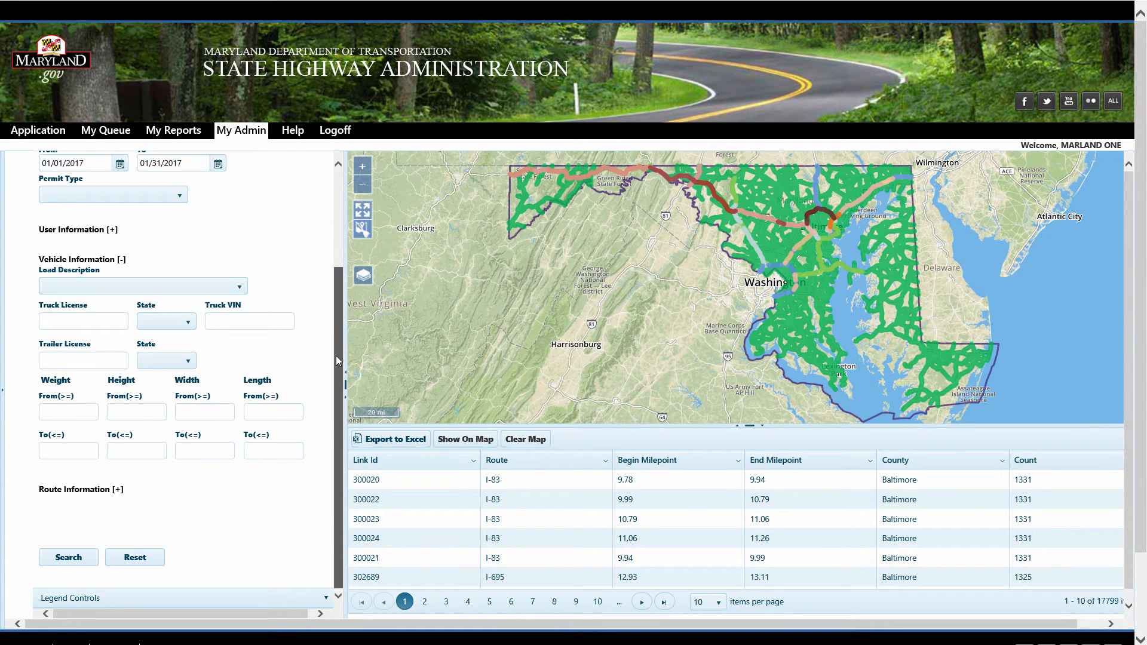
Set the load description to SPECIAL MOBILE EQUIPMENT – CRANE, search and show the route segments on the map
{"action": "scroll", "coordinate": [336, 356], "scroll_direction": "up", "scroll_amount": 3}
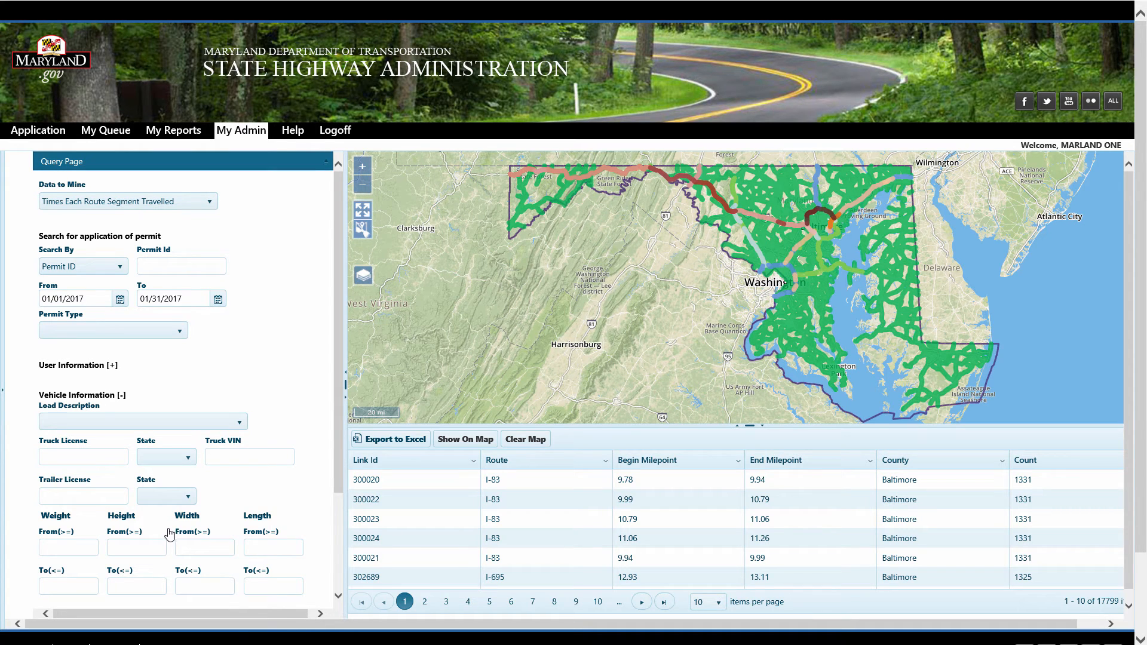
{"action": "left_click", "coordinate": [241, 425]}
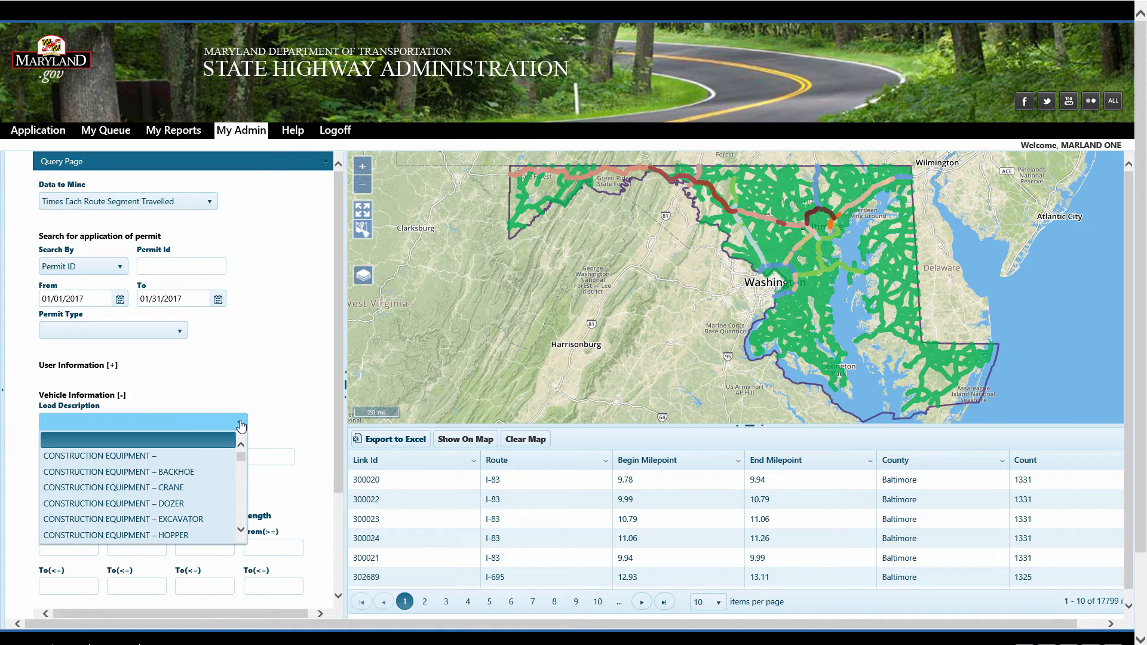
{"action": "scroll", "coordinate": [245, 515], "scroll_direction": "down", "scroll_amount": 8}
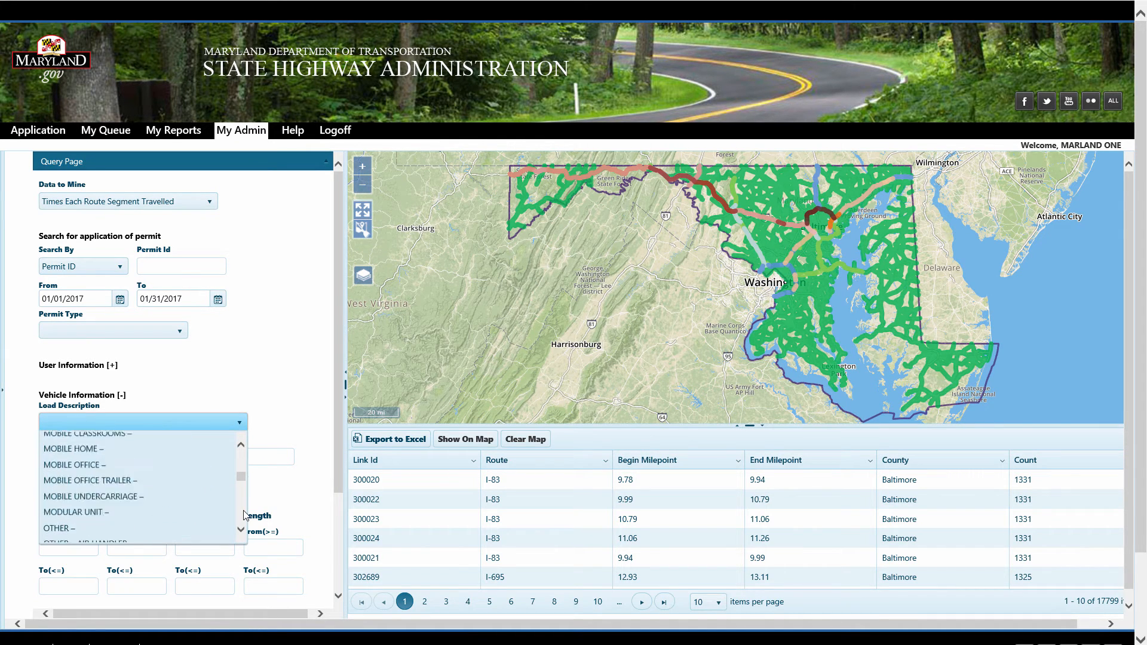
{"action": "scroll", "coordinate": [245, 515], "scroll_direction": "down", "scroll_amount": 2}
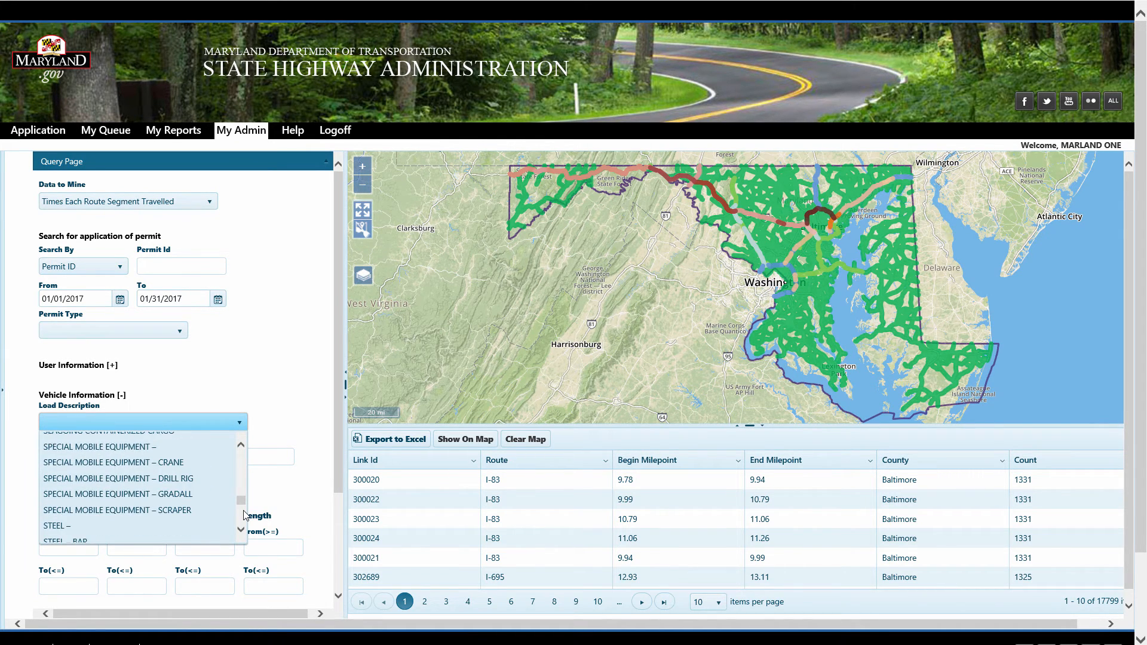
{"action": "left_click", "coordinate": [163, 463]}
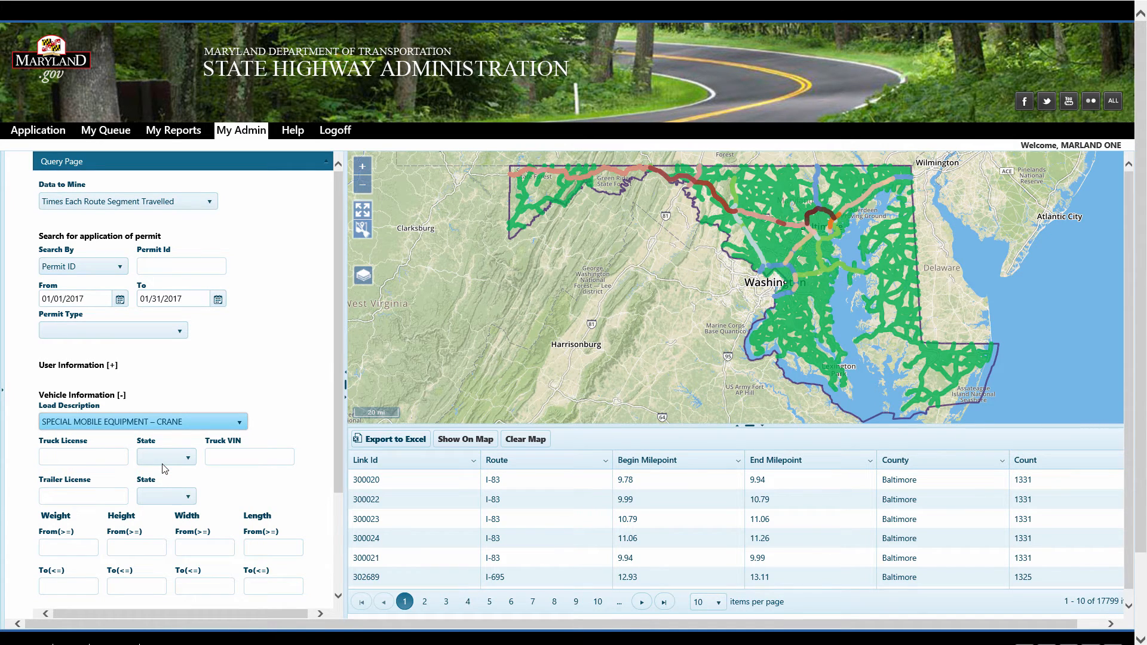
{"action": "left_click", "coordinate": [336, 355]}
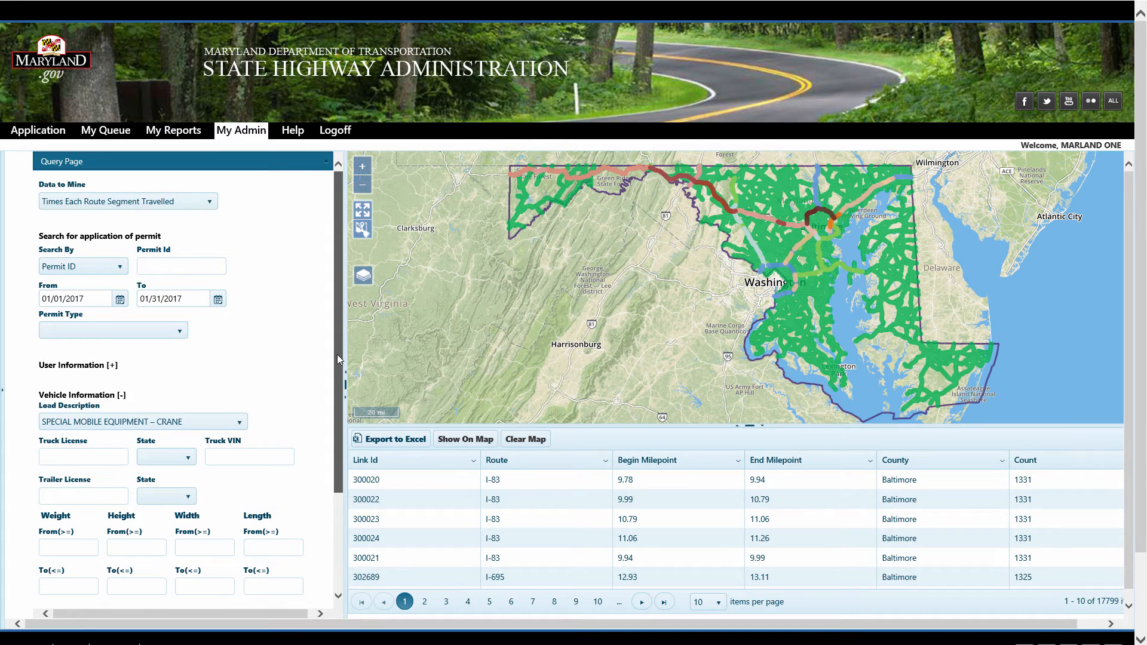
{"action": "scroll", "coordinate": [338, 362], "scroll_direction": "down", "scroll_amount": 3}
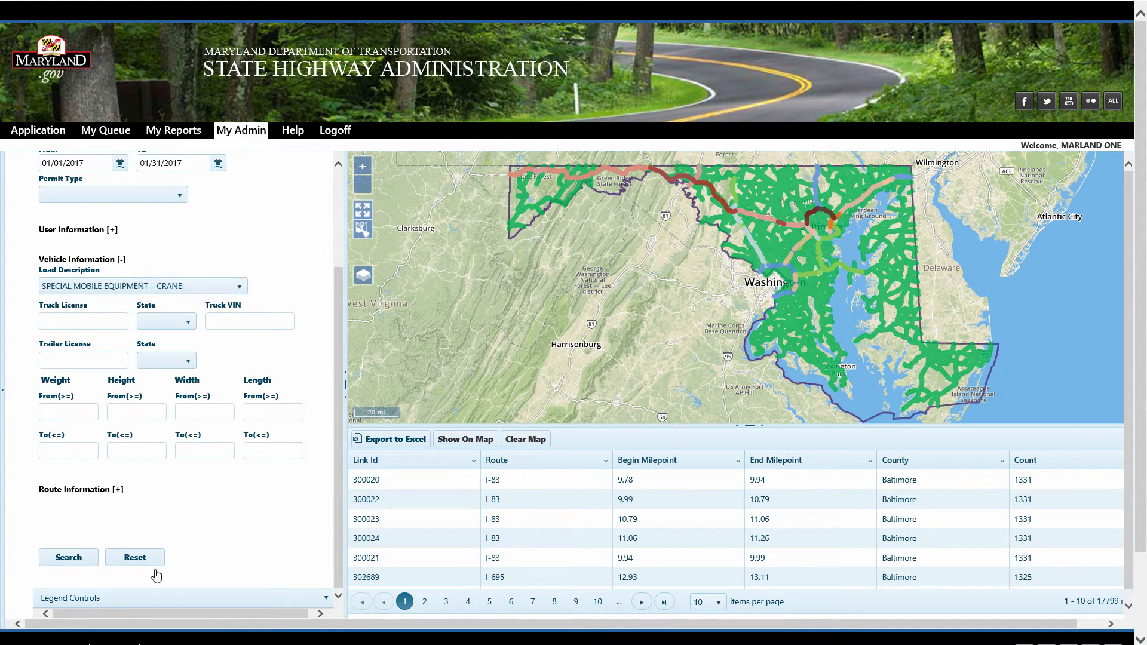
{"action": "left_click", "coordinate": [69, 560]}
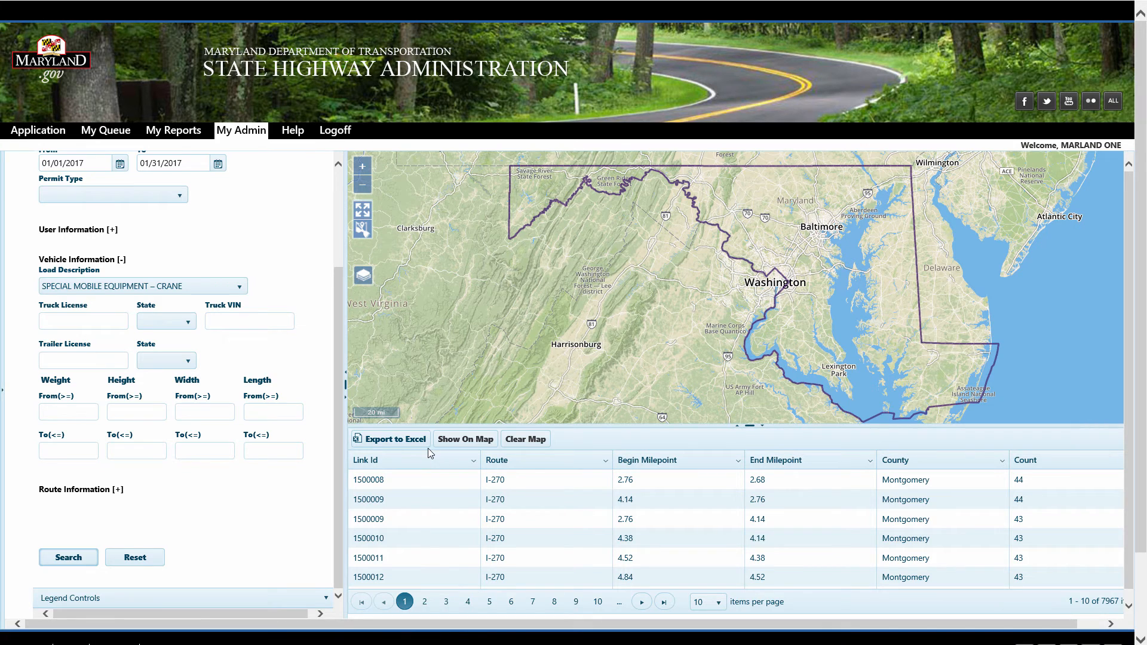
{"action": "left_click", "coordinate": [463, 441]}
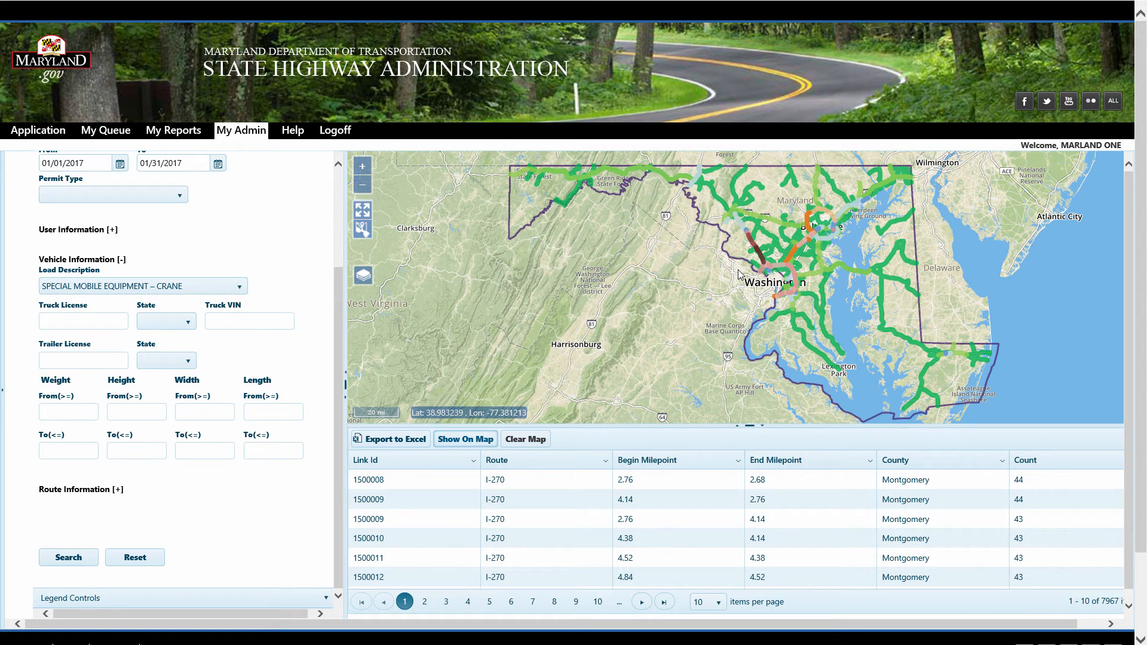
Clear the load description filter by choosing its blank entry
{"action": "left_click", "coordinate": [240, 287]}
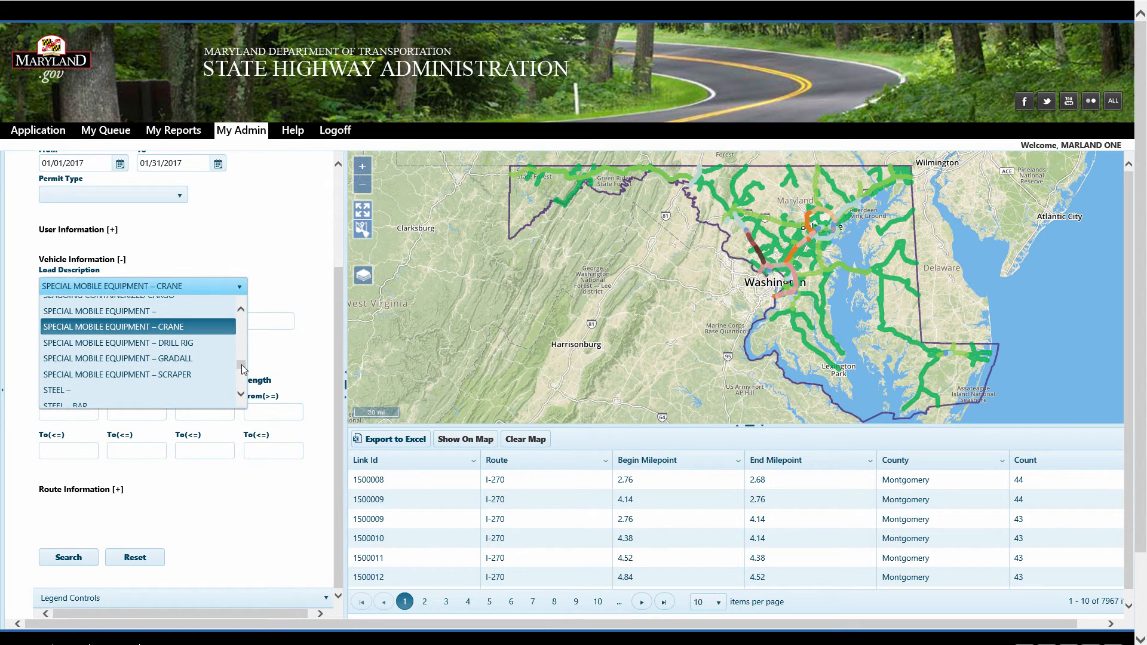
{"action": "left_click_drag", "start_coordinate": [241, 365], "coordinate": [240, 319]}
{"action": "left_click", "coordinate": [181, 306]}
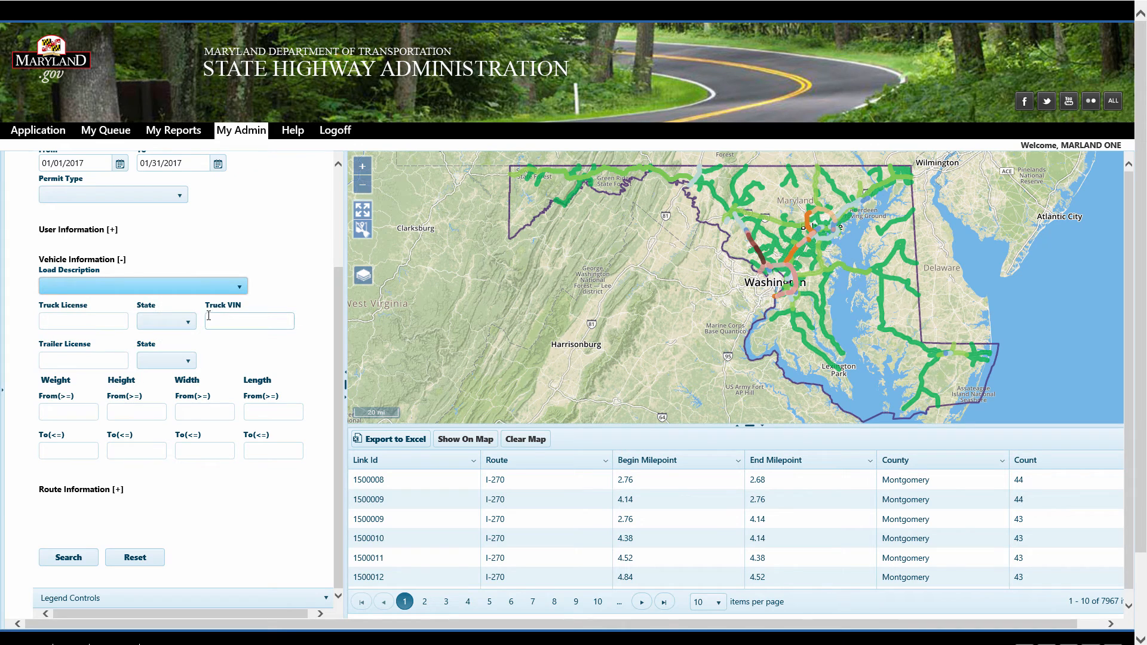
Set the route's Trip From to delaware, search, and show the resulting route segments on the map
{"action": "left_click", "coordinate": [118, 490]}
{"action": "left_click", "coordinate": [81, 519]}
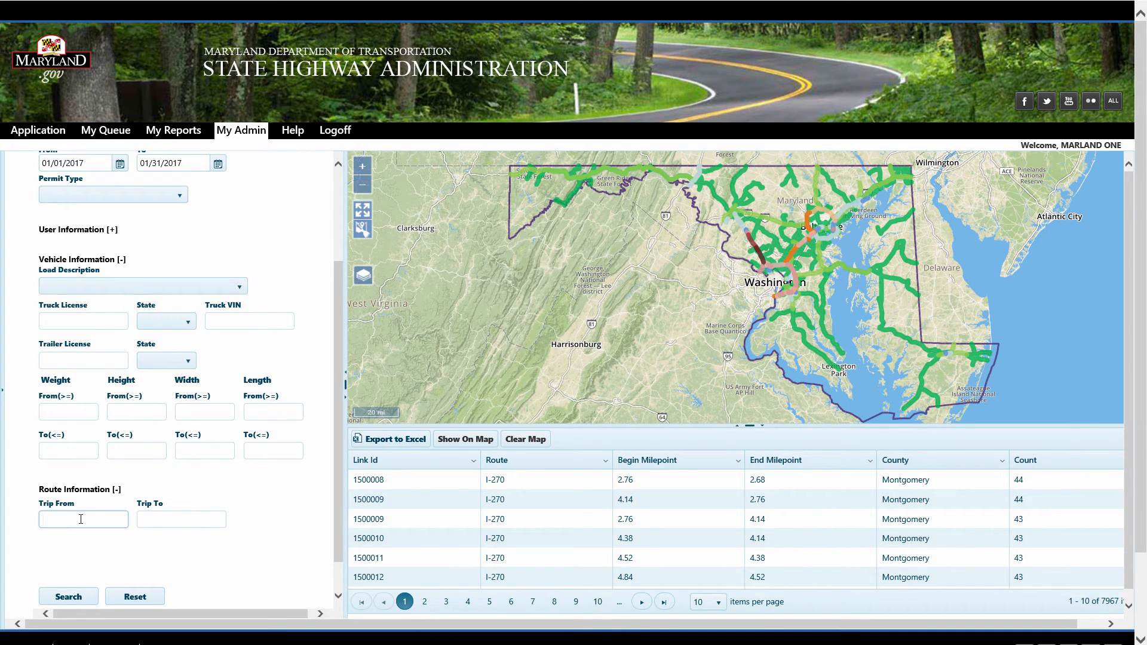
{"action": "type", "text": "del"}
{"action": "key", "text": "Down"}
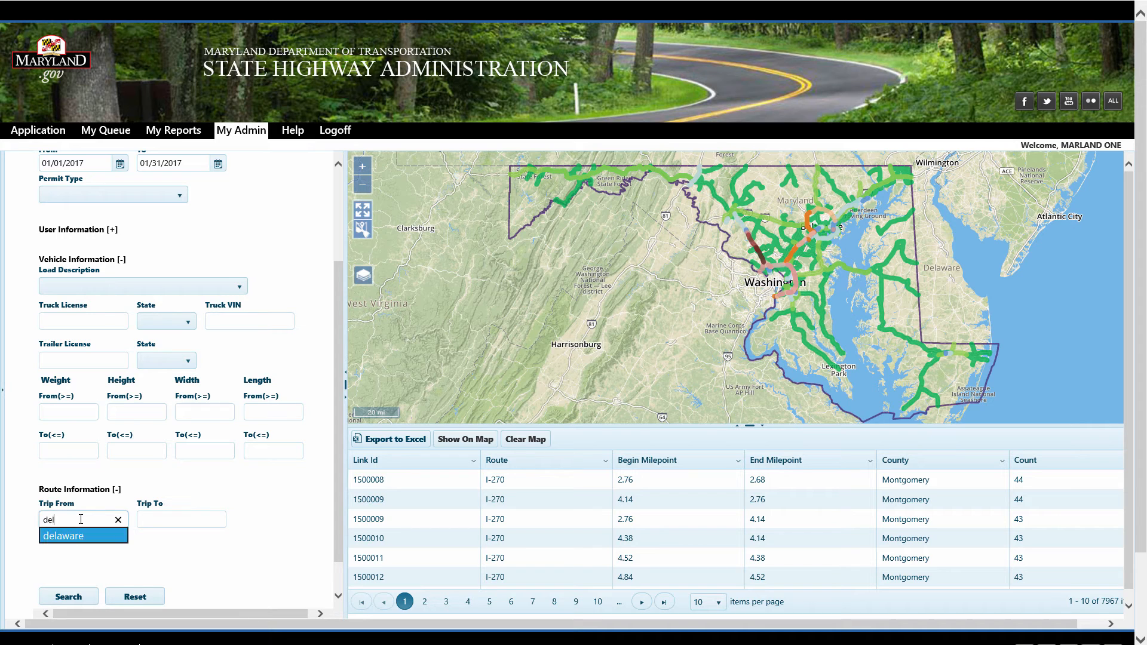
{"action": "key", "text": "Tab"}
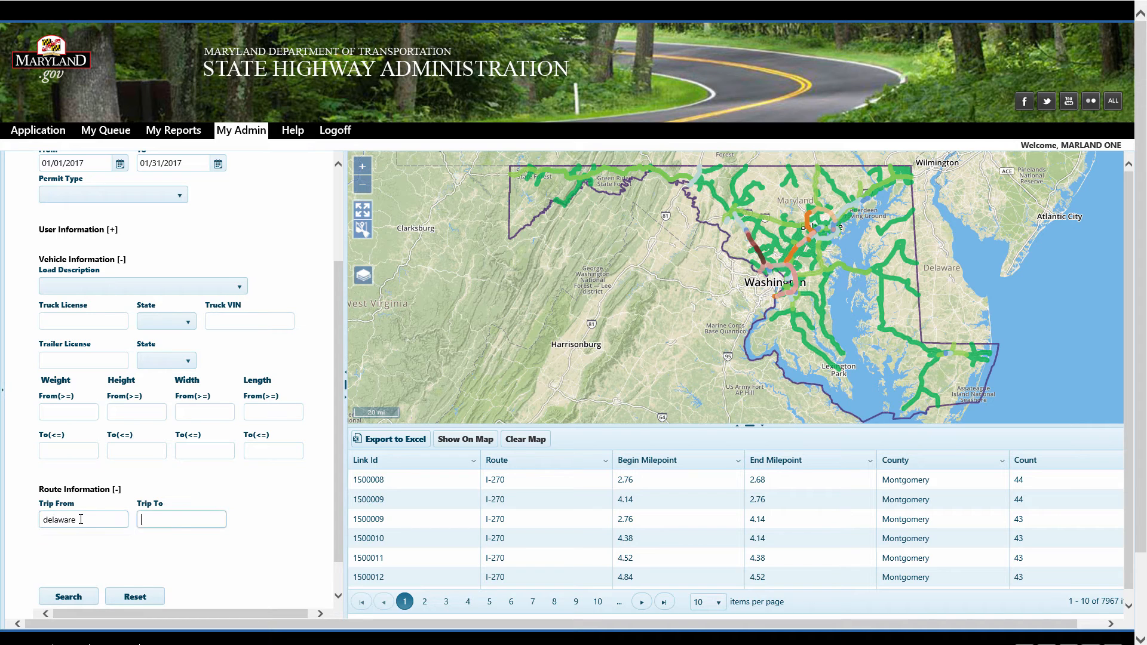
{"action": "left_click", "coordinate": [69, 597]}
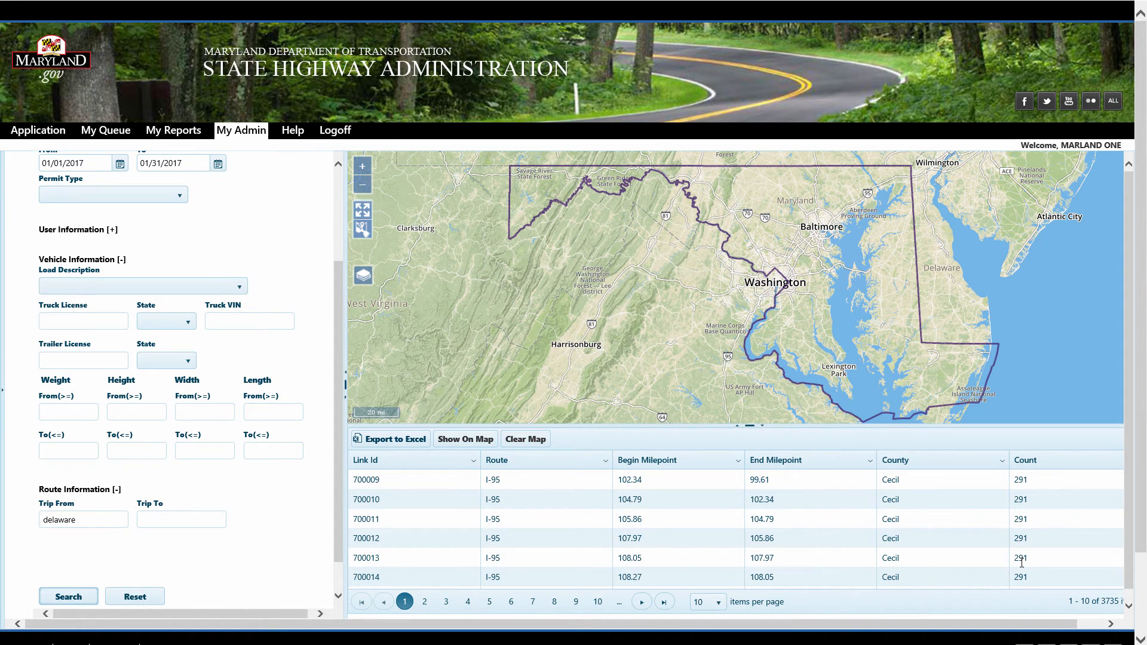
{"action": "left_click", "coordinate": [469, 442]}
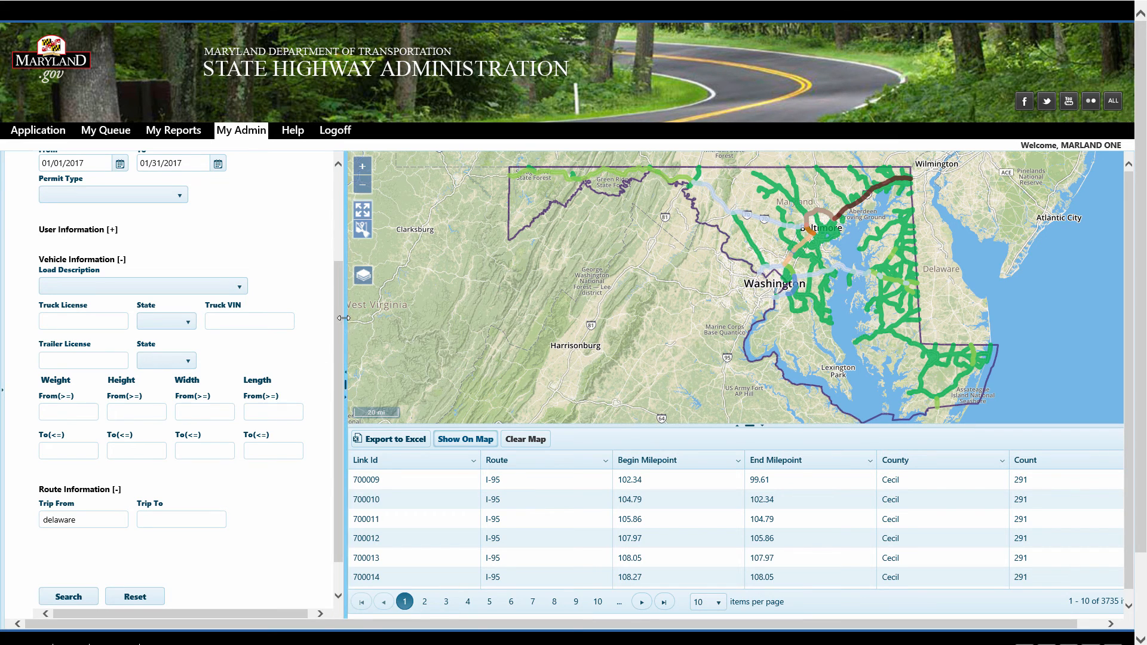
Open the legend controls and set the minimum displayed link count to 20, applying the settings
{"action": "scroll", "coordinate": [337, 406], "scroll_direction": "down", "scroll_amount": 2}
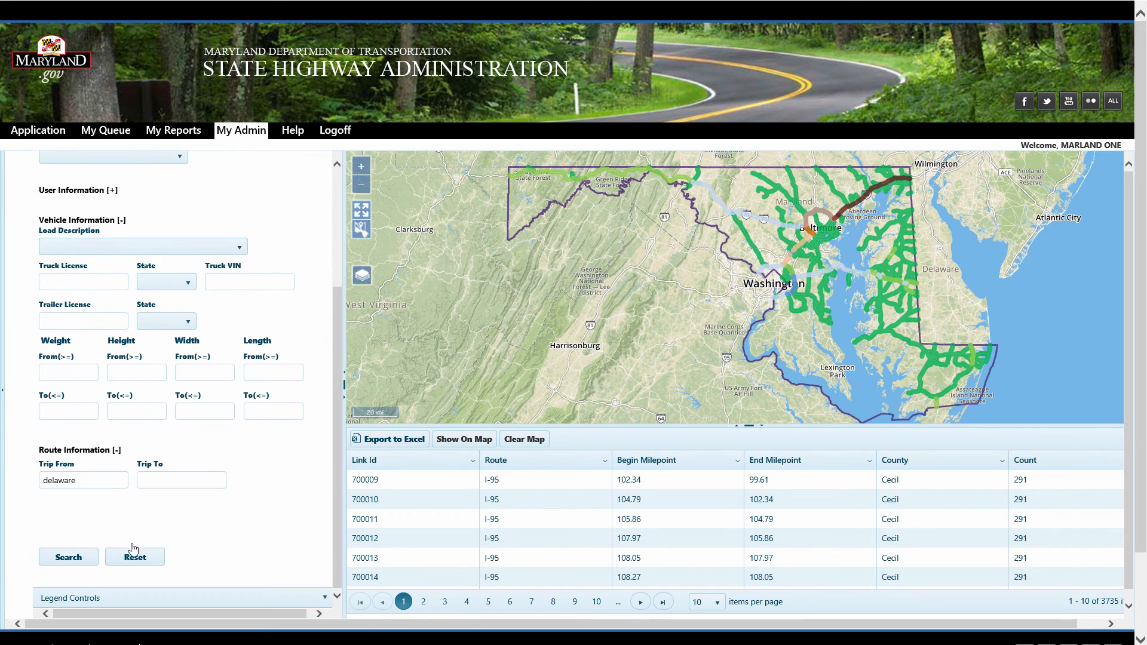
{"action": "left_click", "coordinate": [129, 599]}
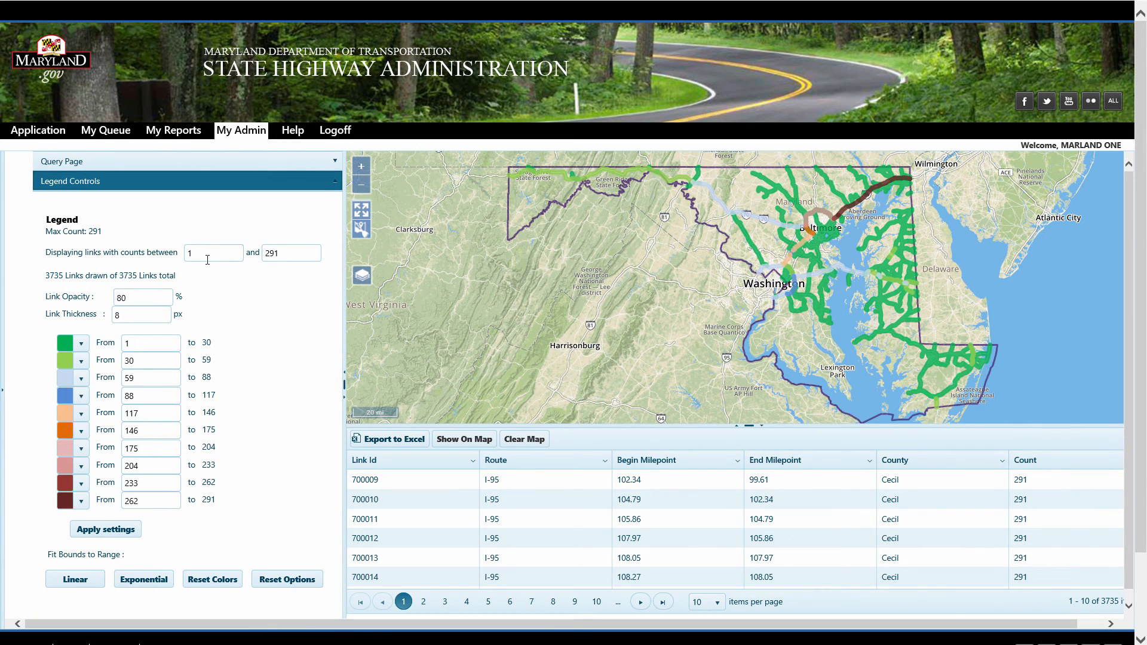
{"action": "left_click", "coordinate": [204, 252]}
{"action": "left_click", "coordinate": [110, 534]}
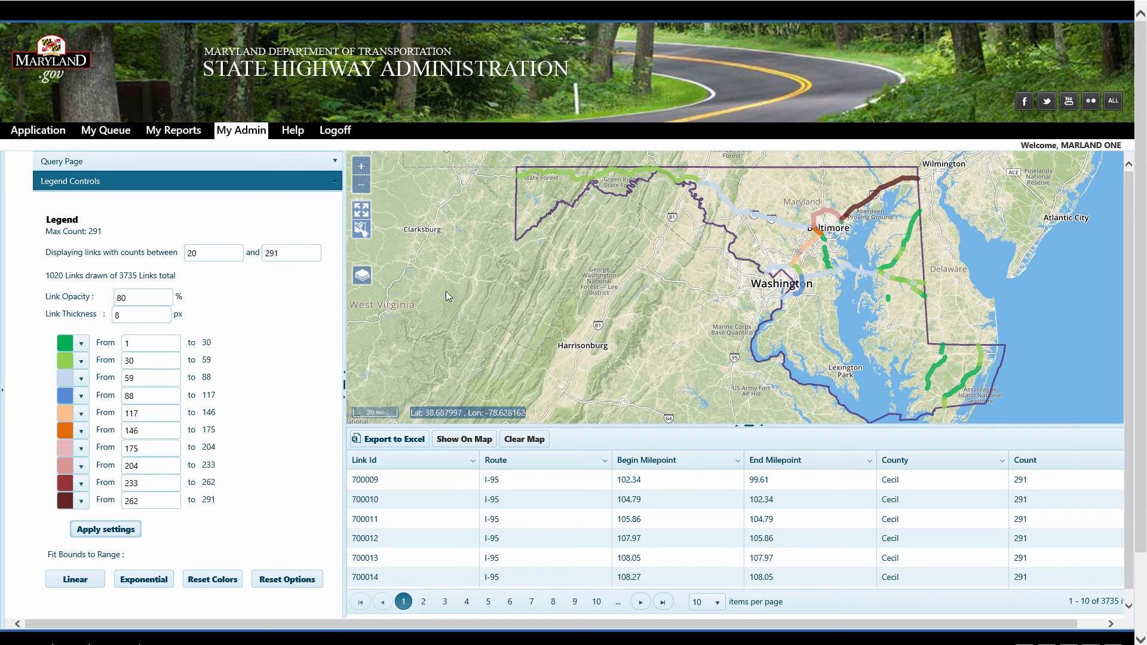
Set the legend's minimum displayed link count to 50 and apply the settings
{"action": "left_click", "coordinate": [206, 255]}
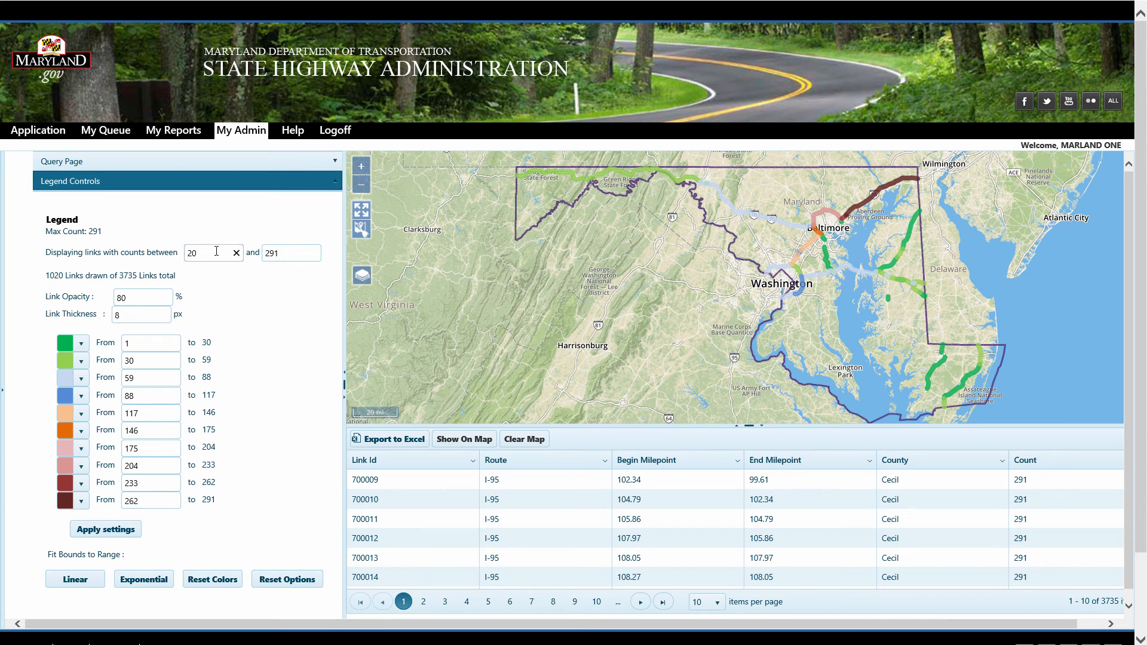
{"action": "left_click_drag", "start_coordinate": [216, 252], "coordinate": [178, 256]}
{"action": "type", "text": "50"}
{"action": "left_click", "coordinate": [109, 533]}
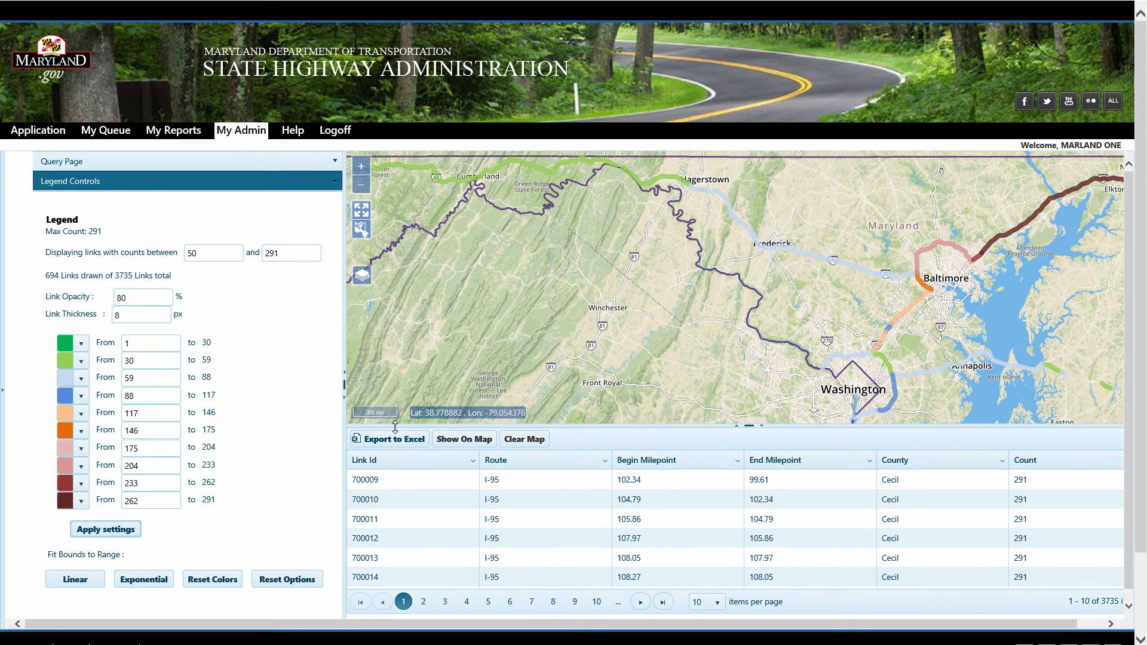
{"action": "left_click", "coordinate": [361, 185]}
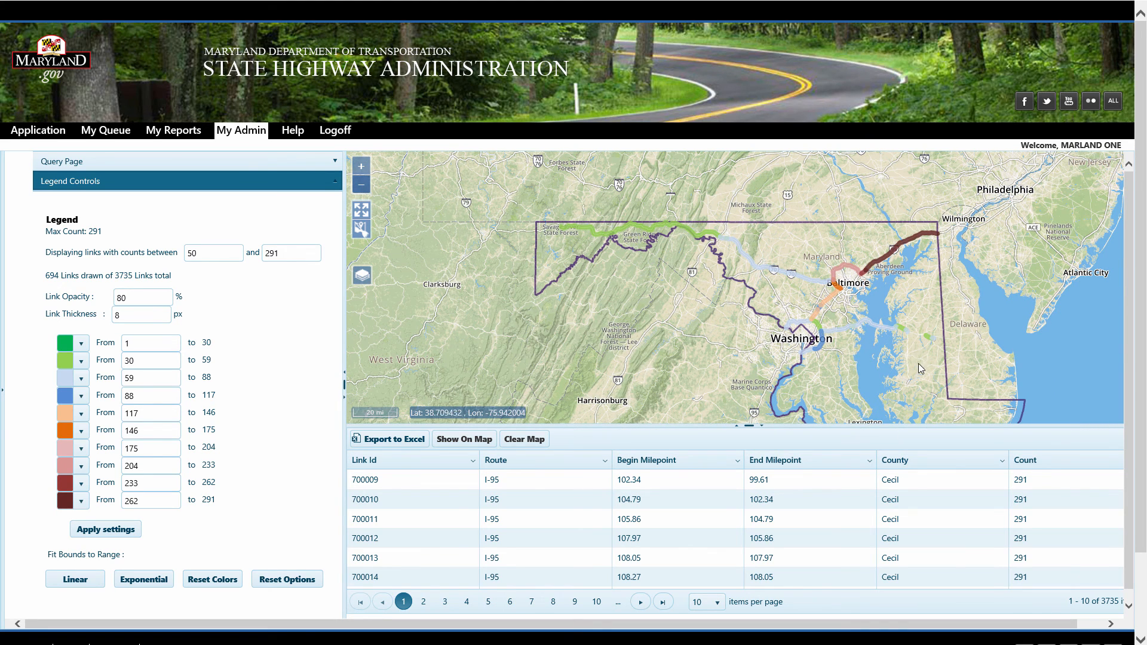
{"action": "left_click_drag", "start_coordinate": [924, 365], "coordinate": [893, 337]}
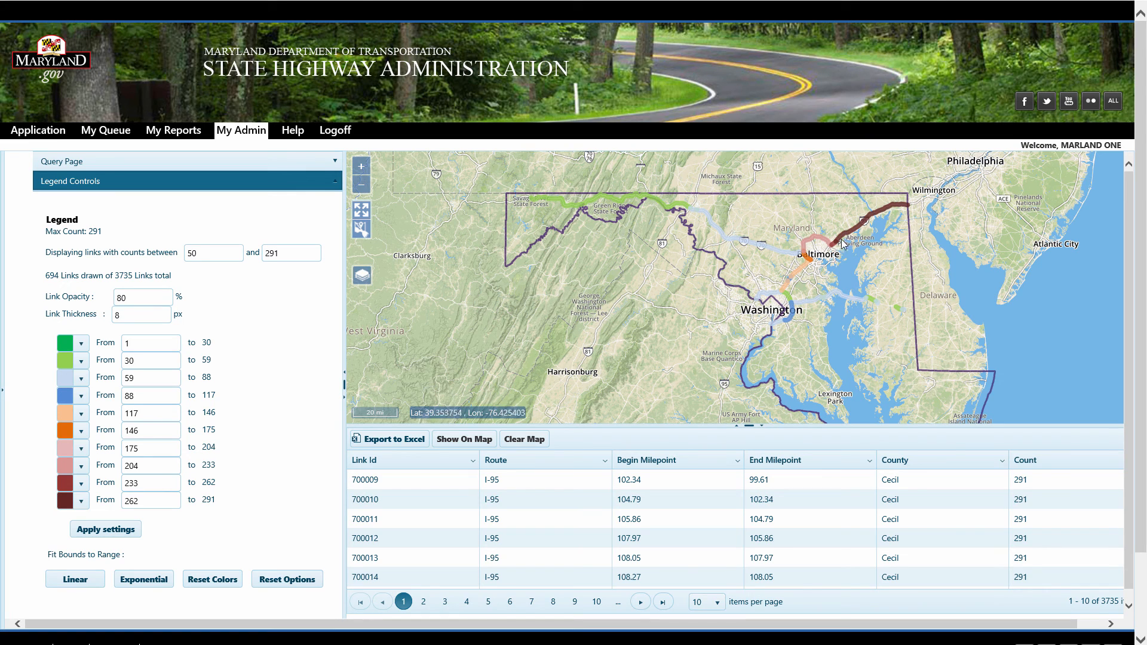
{"action": "scroll", "coordinate": [893, 317], "scroll_direction": "up", "scroll_amount": 1}
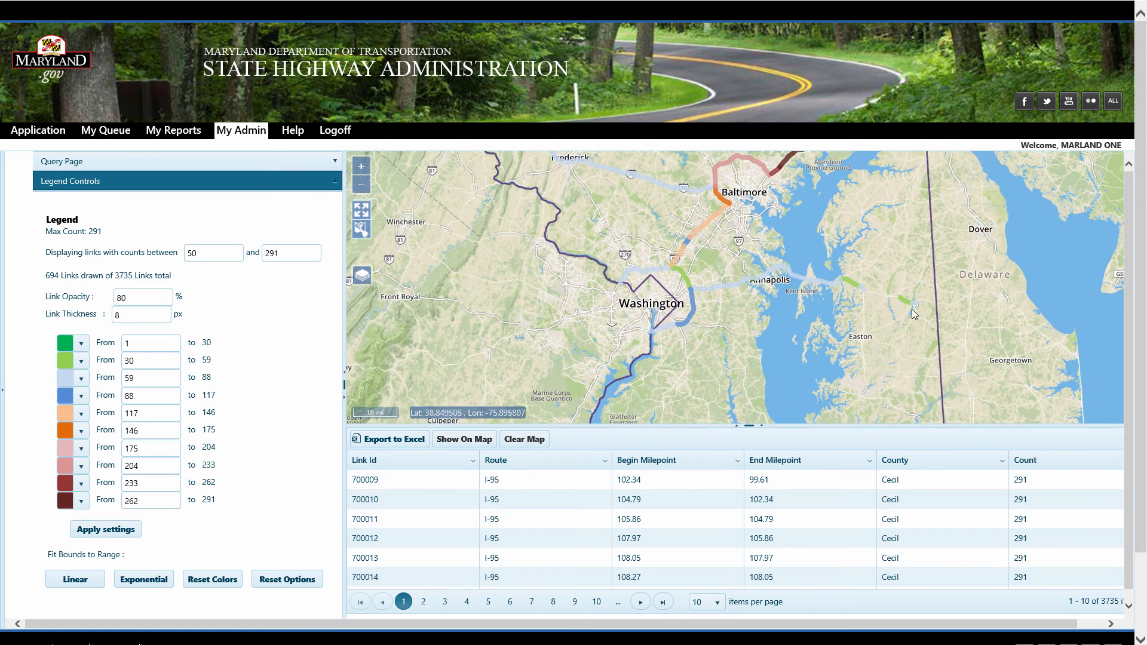
{"action": "scroll", "coordinate": [920, 309], "scroll_direction": "up", "scroll_amount": 1}
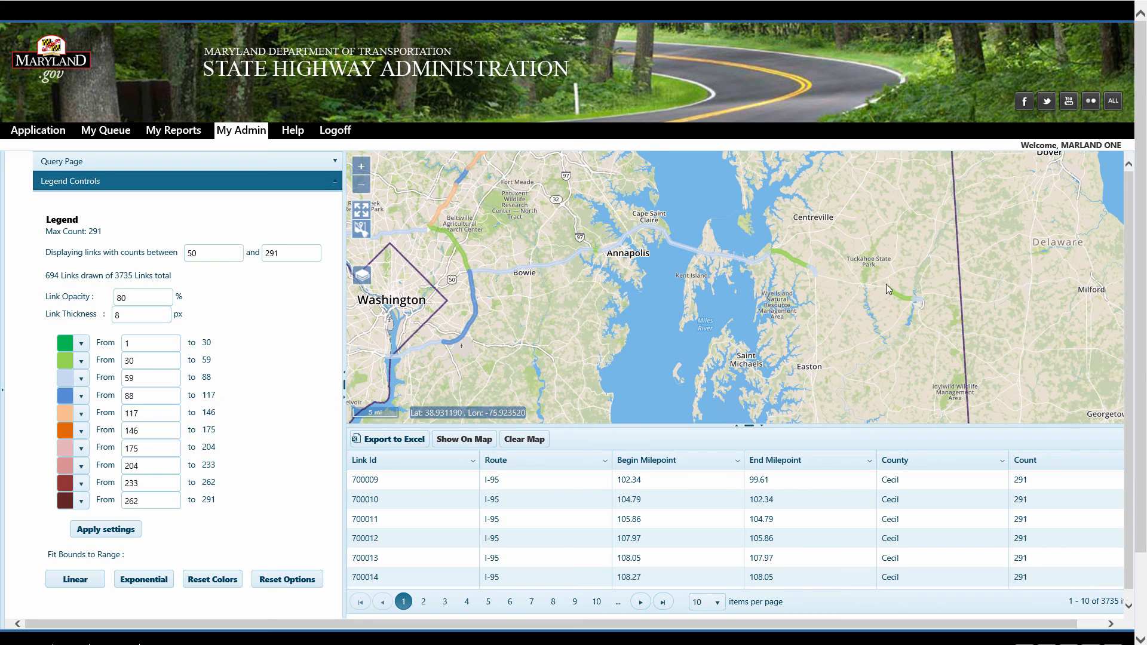
{"action": "scroll", "coordinate": [846, 304], "scroll_direction": "down", "scroll_amount": 2}
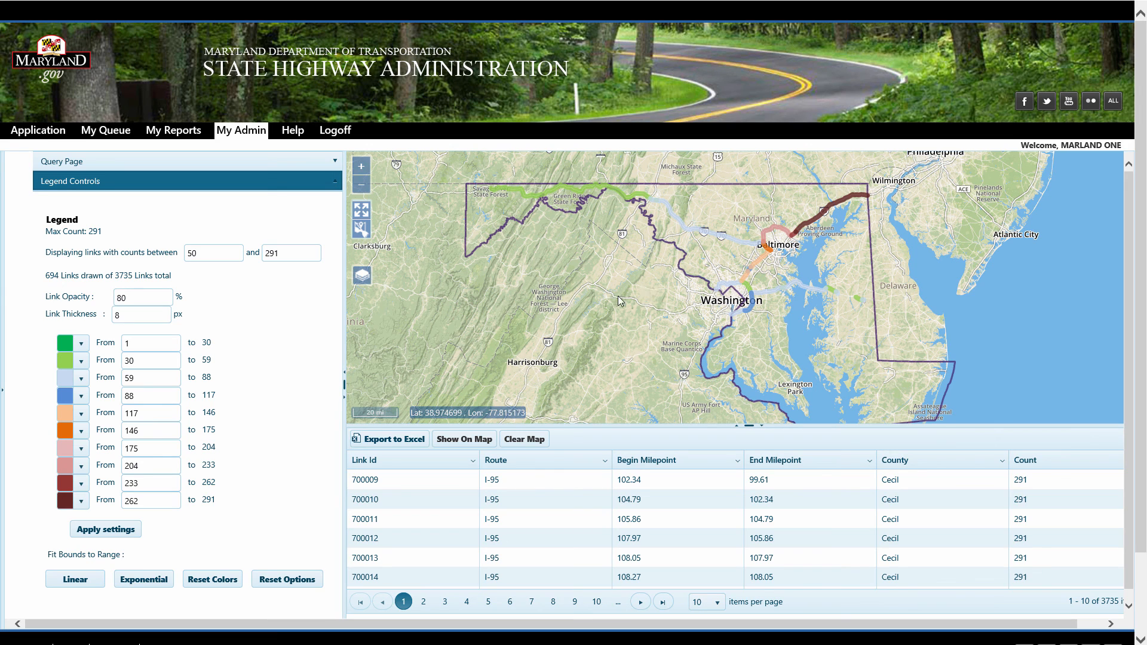
Reset the legend's minimum displayed link count to 1 and apply the settings
{"action": "left_click", "coordinate": [206, 256]}
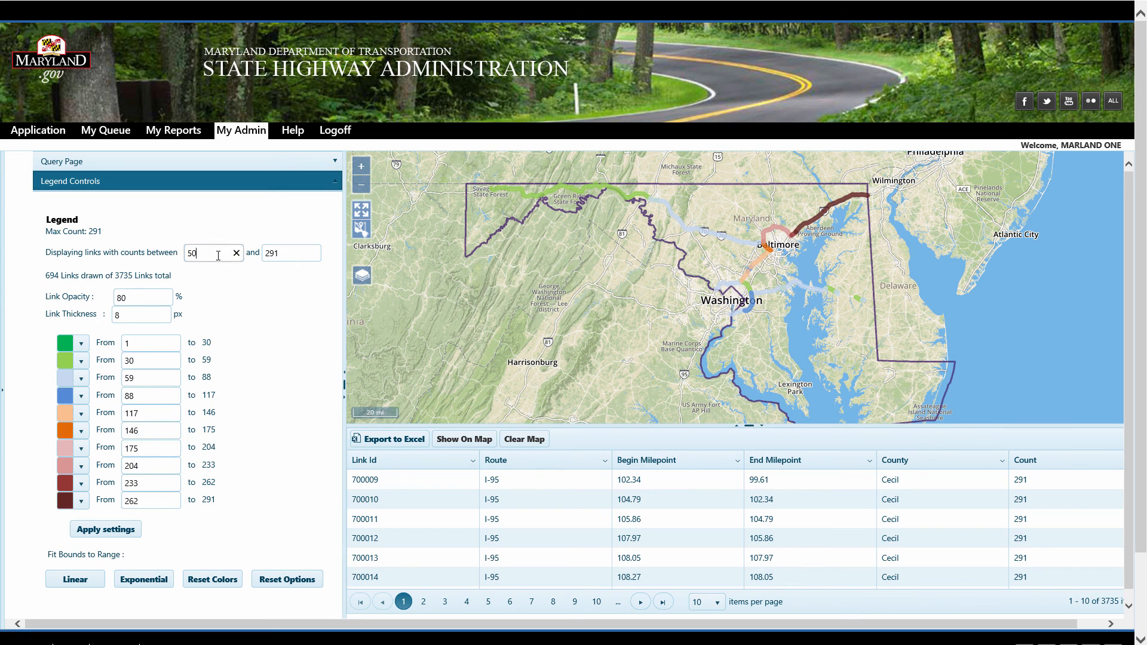
{"action": "key", "text": "BackSpace"}
{"action": "key", "text": "BackSpace"}
{"action": "type", "text": "1"}
{"action": "left_click", "coordinate": [117, 530]}
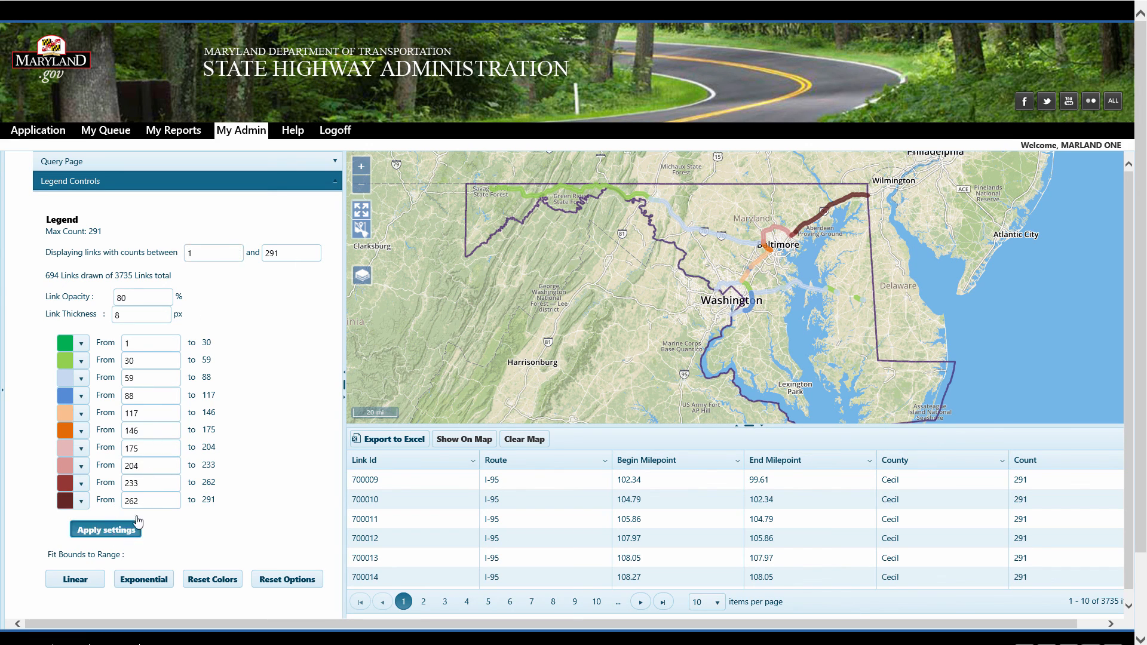
Return to the query form, set Trip To to pennsylvania, search, and show the route segments on the map
{"action": "left_click", "coordinate": [141, 163]}
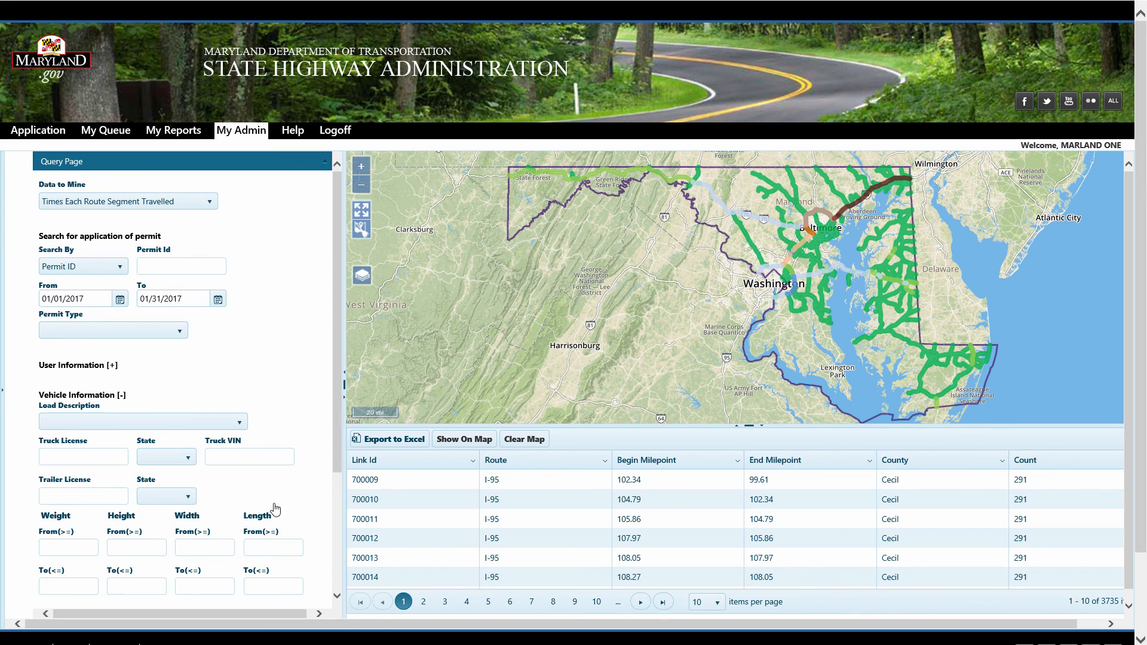
{"action": "scroll", "coordinate": [272, 513], "scroll_direction": "down", "scroll_amount": 3}
{"action": "left_click", "coordinate": [164, 476]}
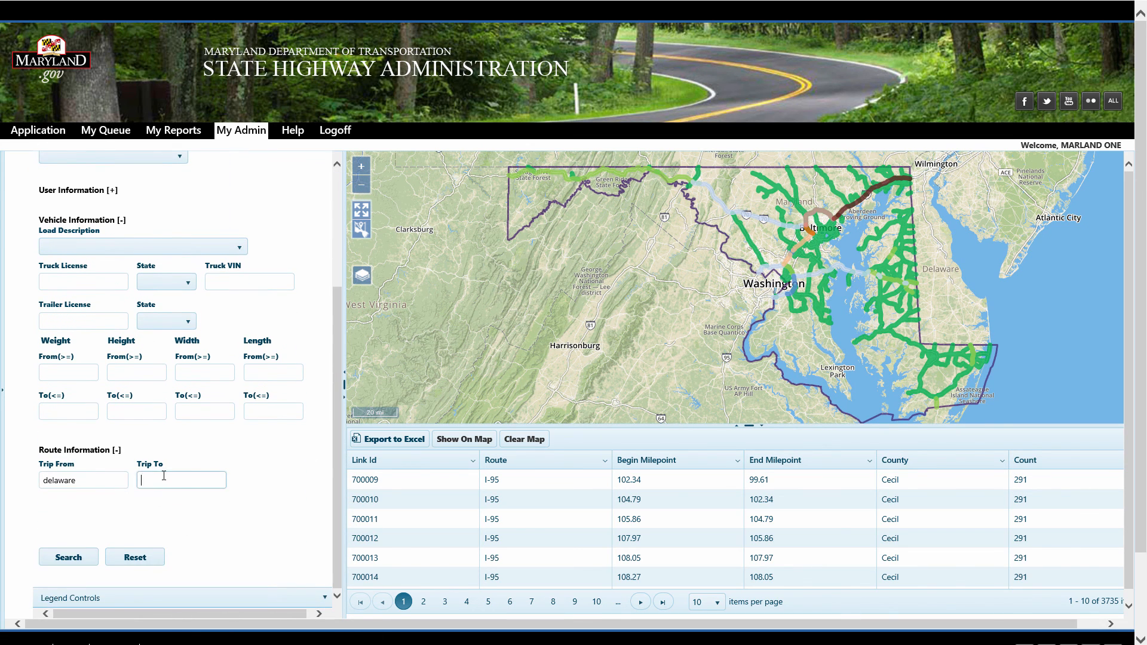
{"action": "type", "text": "pennsylvania"}
{"action": "left_click", "coordinate": [66, 557]}
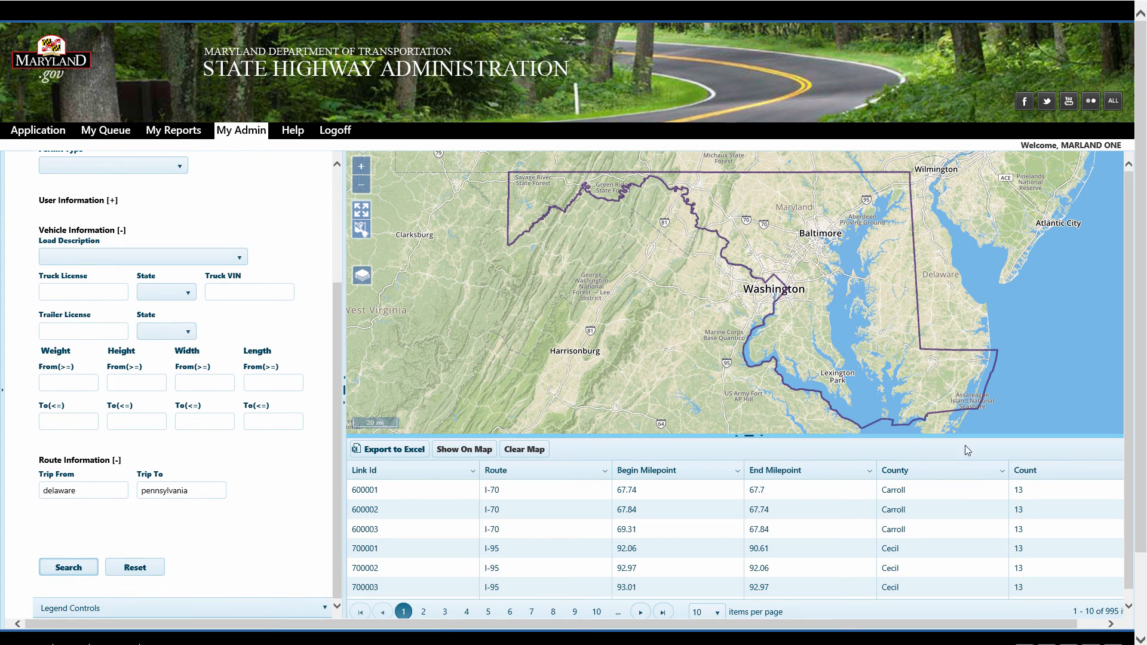
{"action": "left_click", "coordinate": [476, 455]}
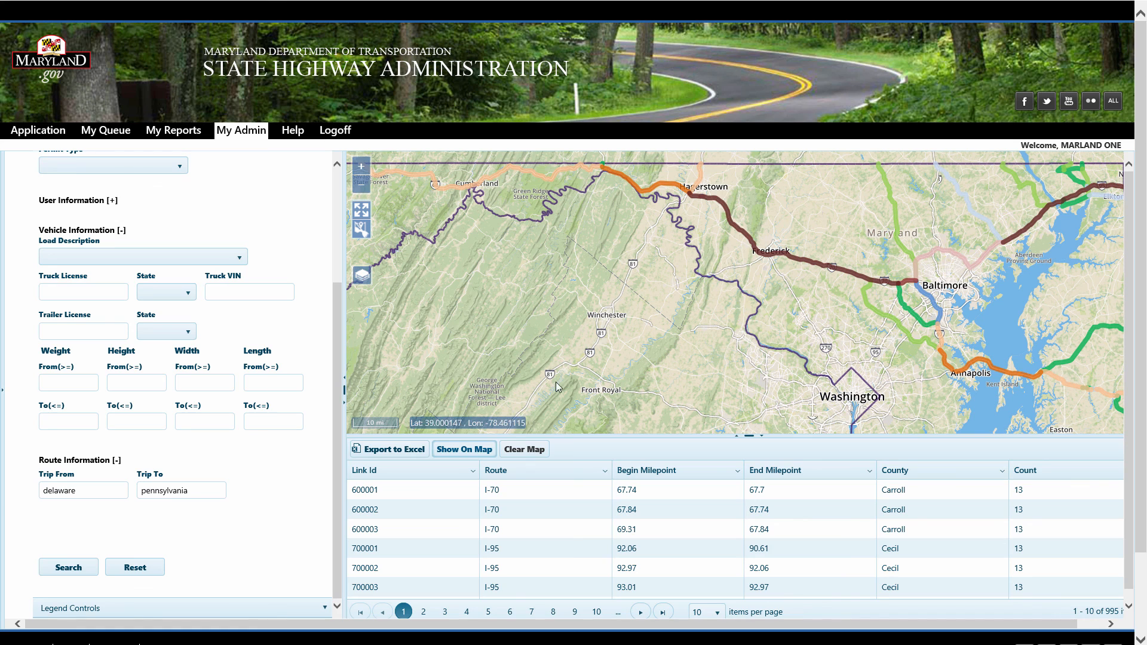
{"action": "scroll", "coordinate": [665, 374], "scroll_direction": "down", "scroll_amount": 1}
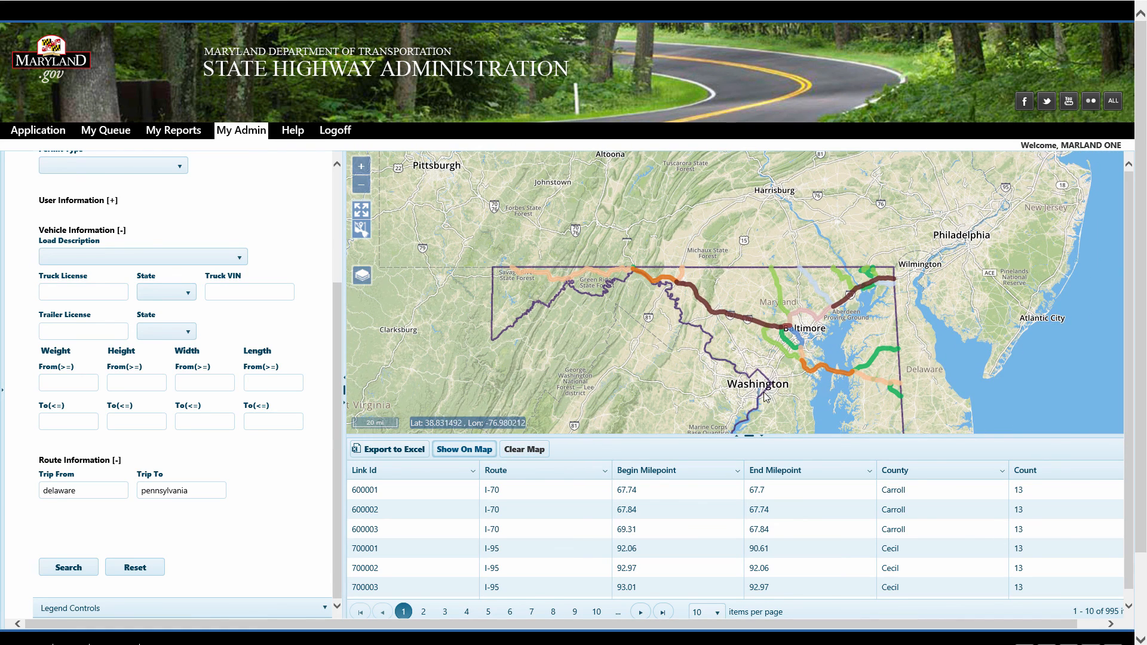
{"action": "left_click_drag", "start_coordinate": [766, 397], "coordinate": [704, 348]}
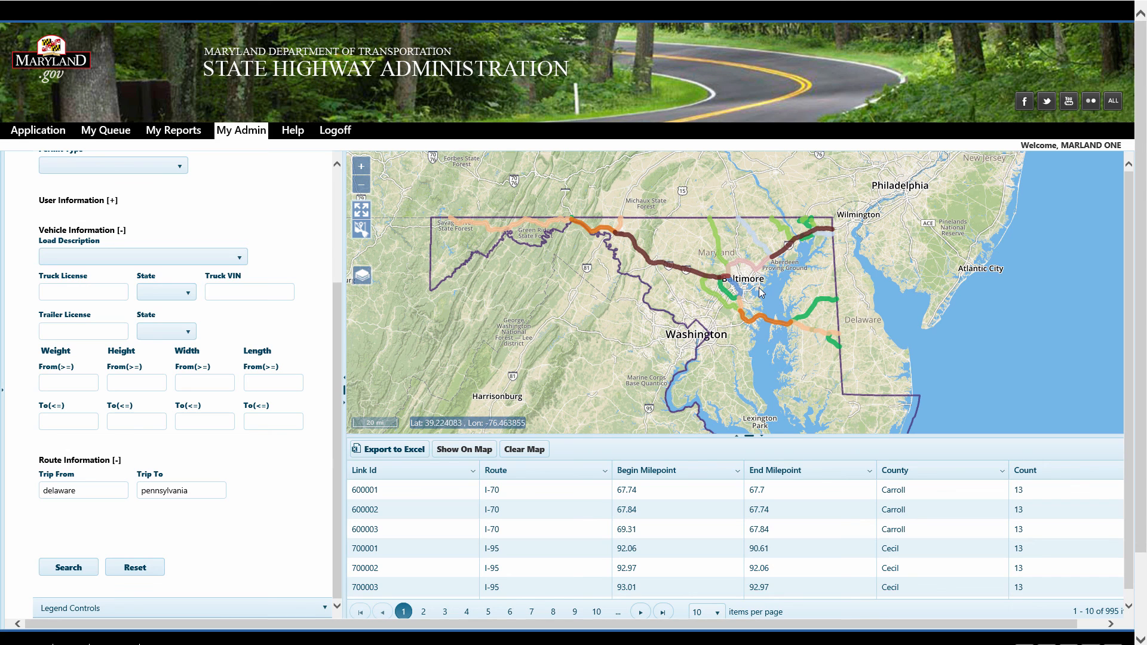
Open the minimum width field for editing
{"action": "scroll", "coordinate": [233, 354], "scroll_direction": "up", "scroll_amount": 3}
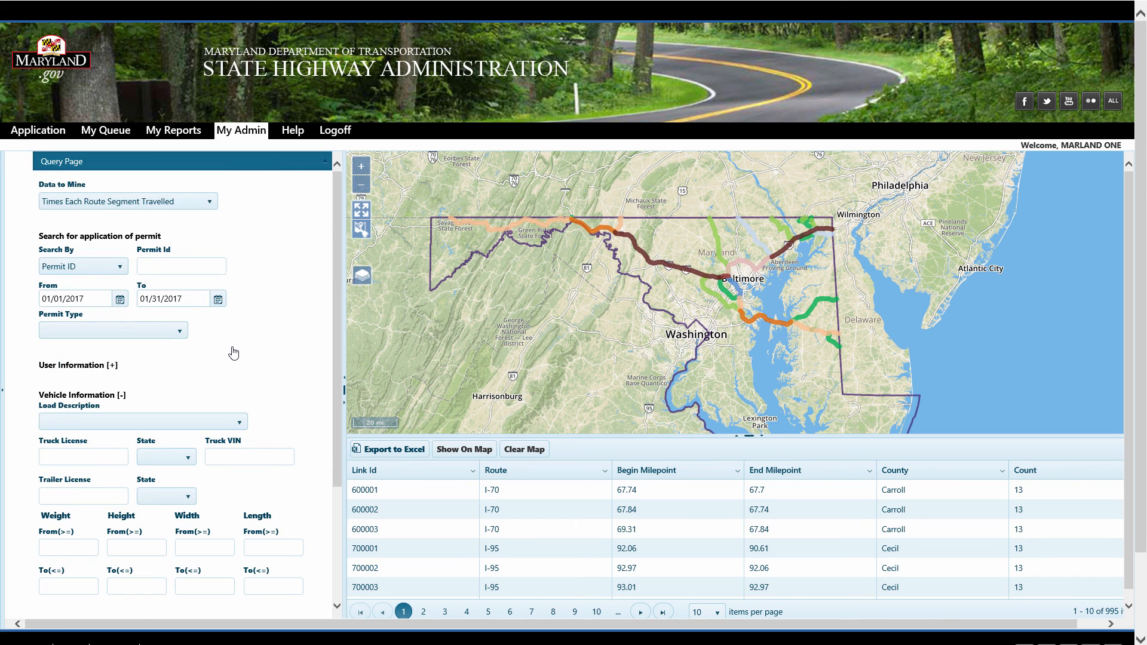
{"action": "left_click", "coordinate": [204, 541]}
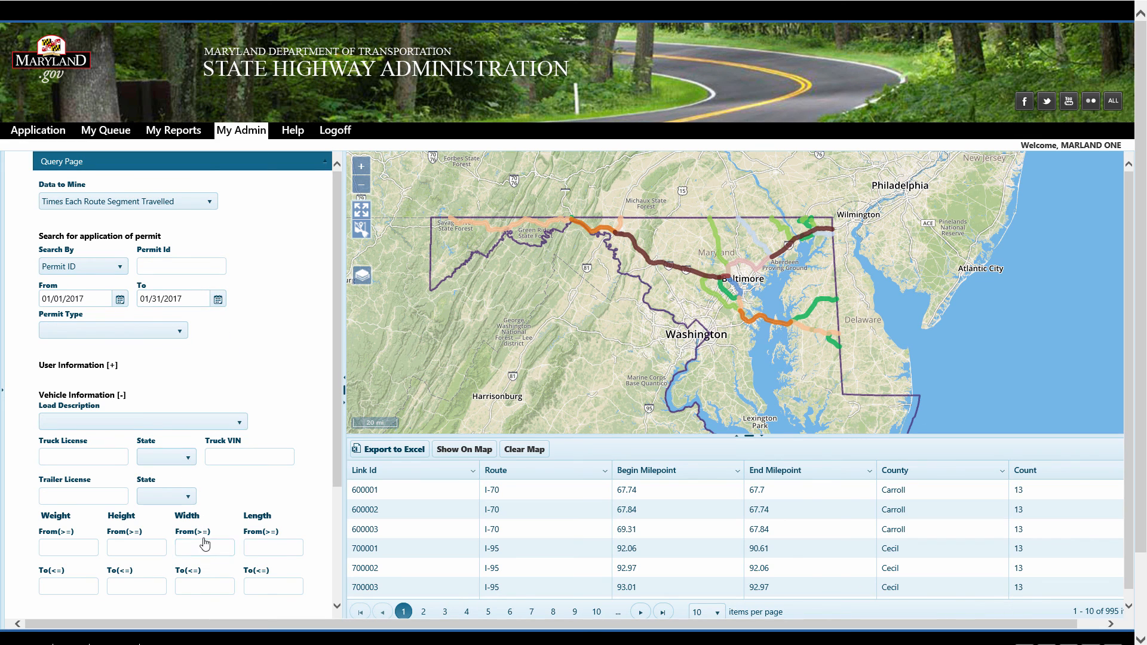